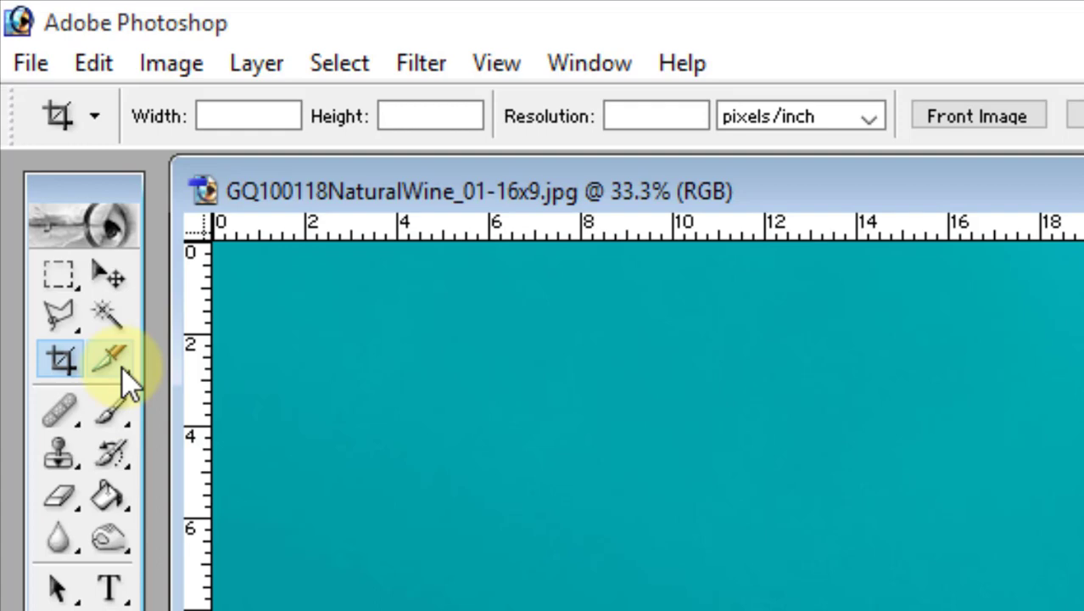
- Select the Healing Brush Tool from the toolbox's healing tools flyout
click(59, 422)
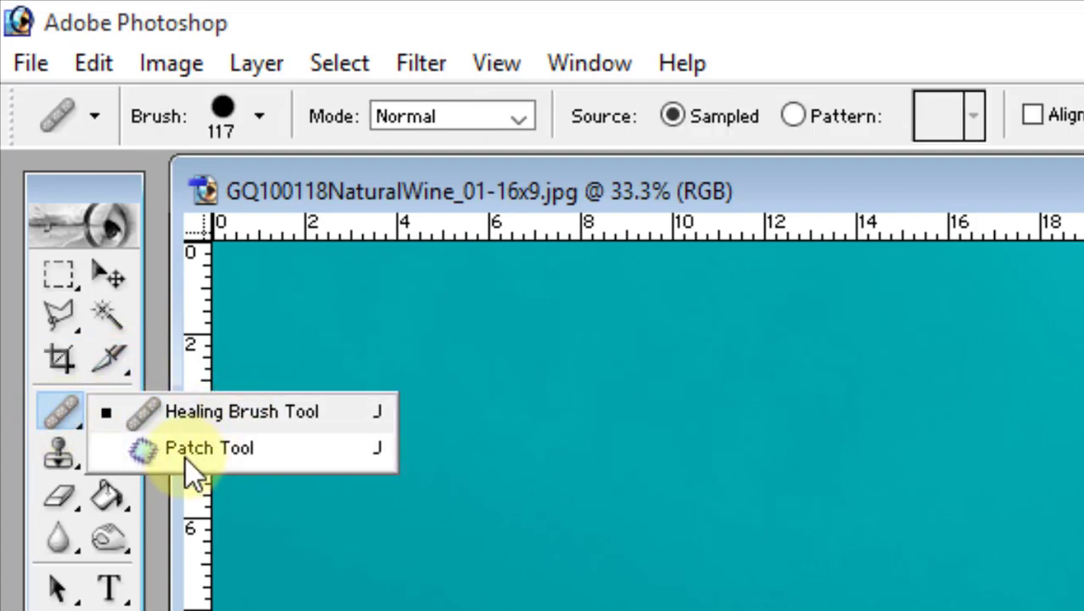
click(48, 416)
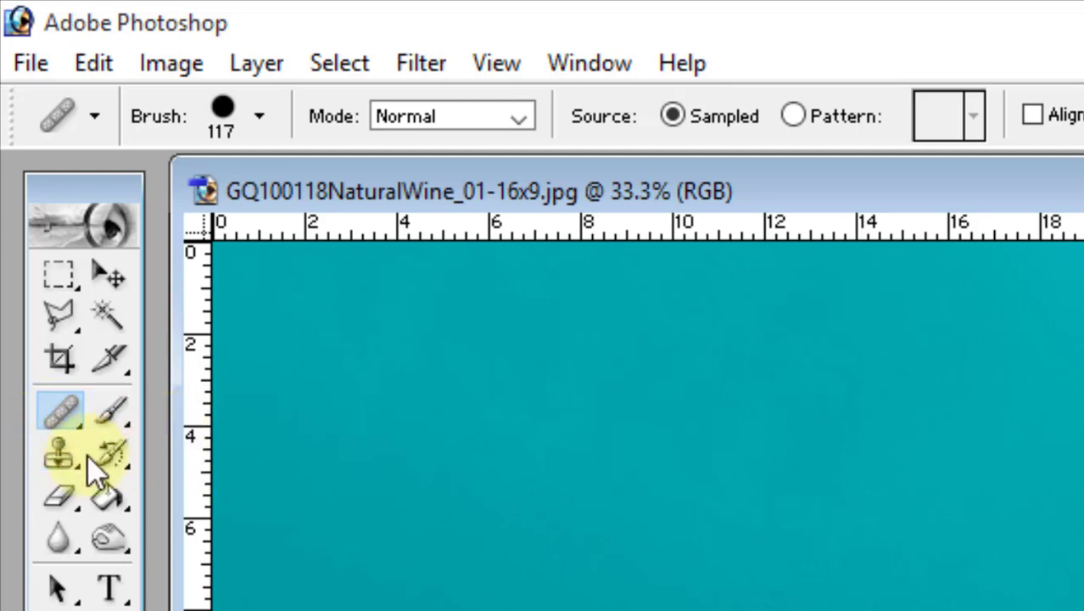
drag(574, 195, 589, 226)
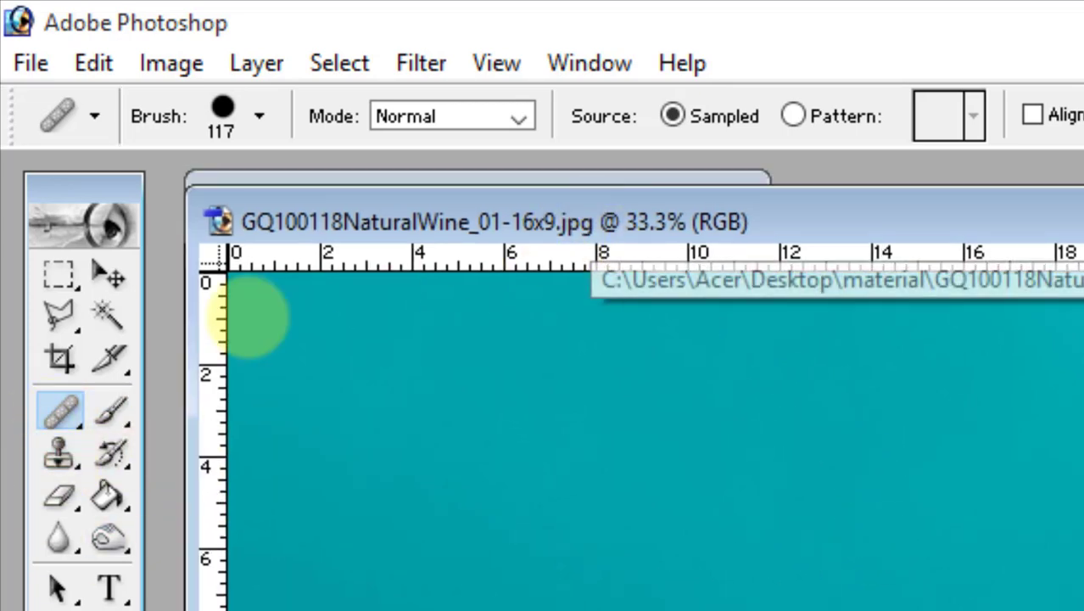
click(62, 407)
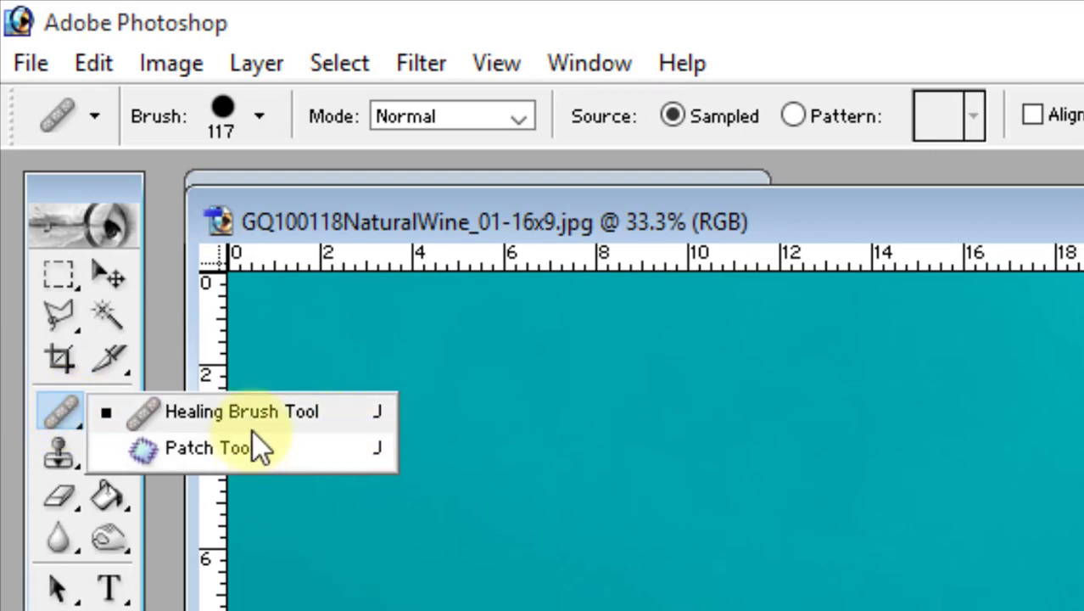
click(242, 411)
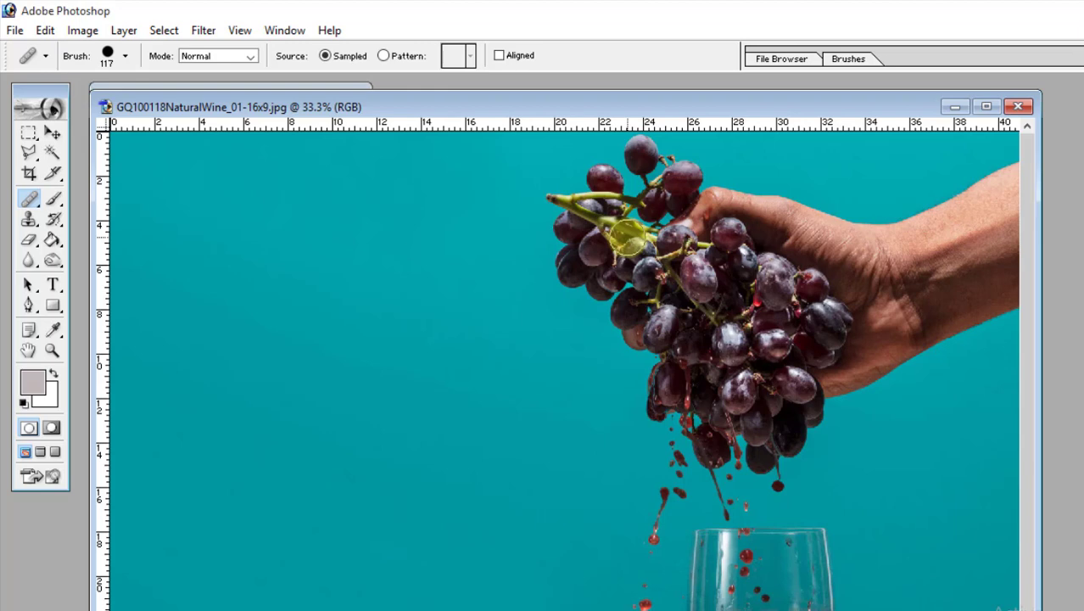
drag(28, 207, 105, 206)
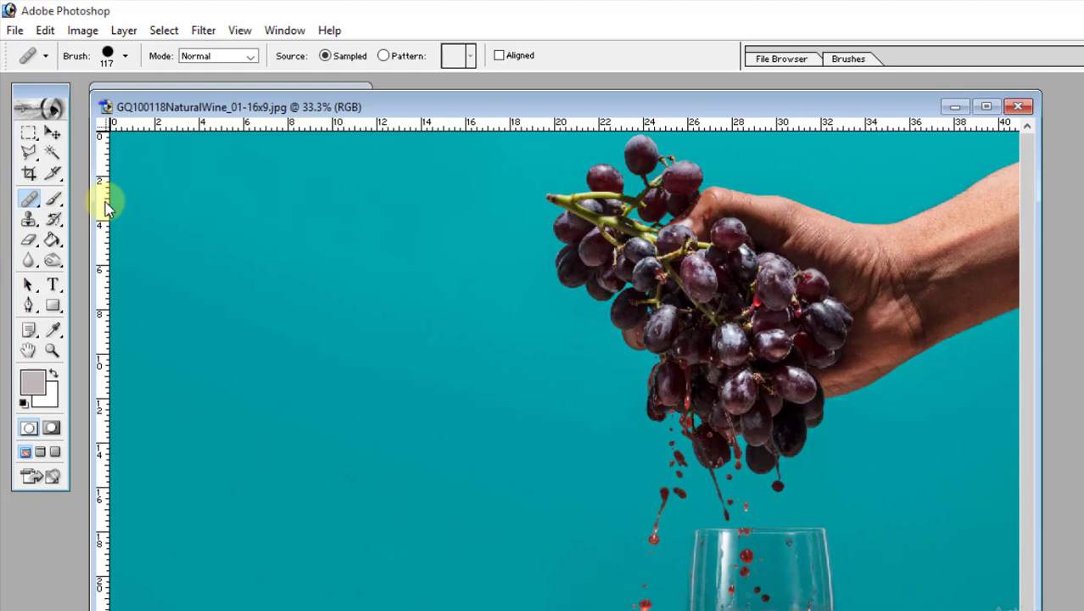
alt+click(293, 307)
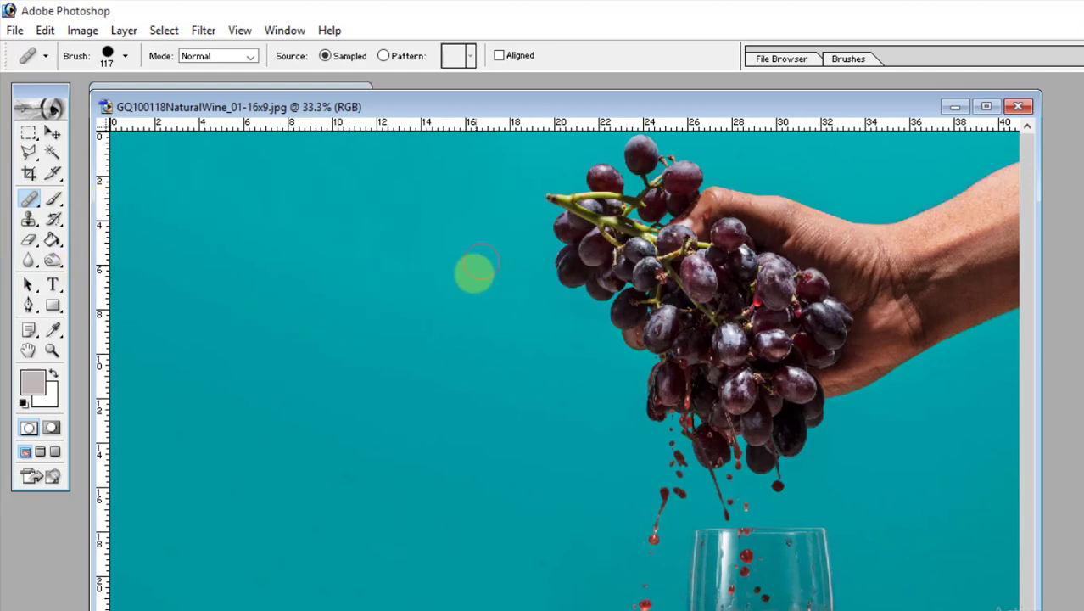
- Set the healing brush diameter to 289 px in the brush settings
right_click(460, 252)
drag(563, 280, 620, 283)
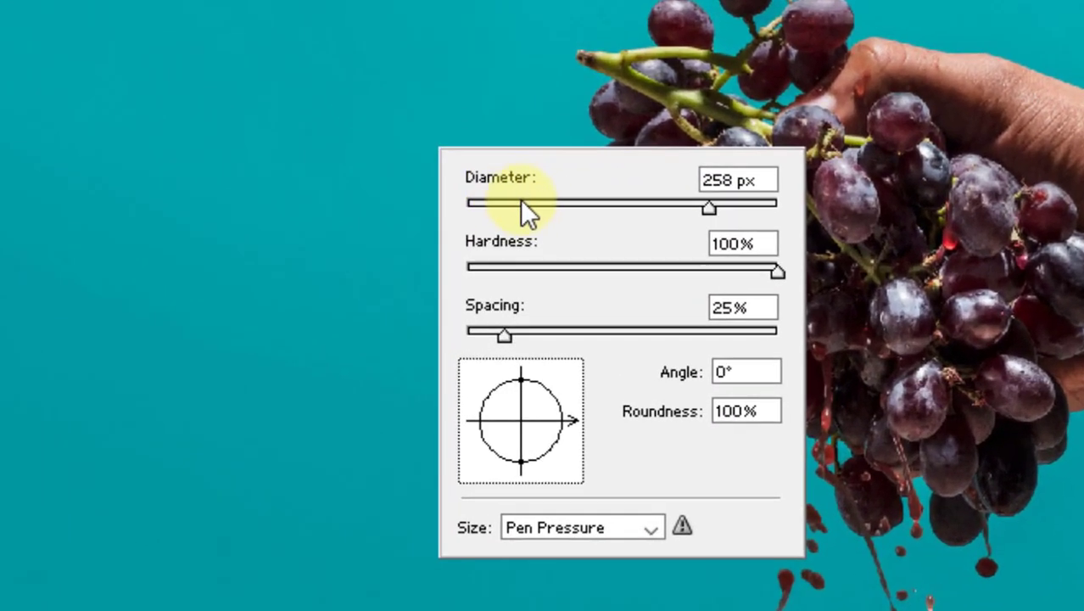
drag(490, 222, 377, 136)
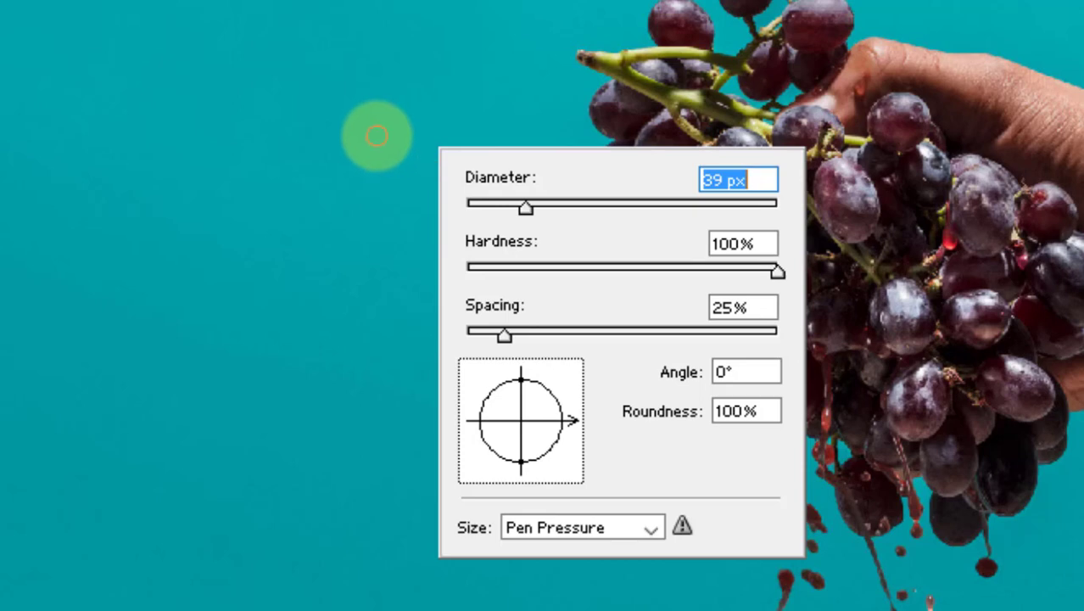
click(642, 194)
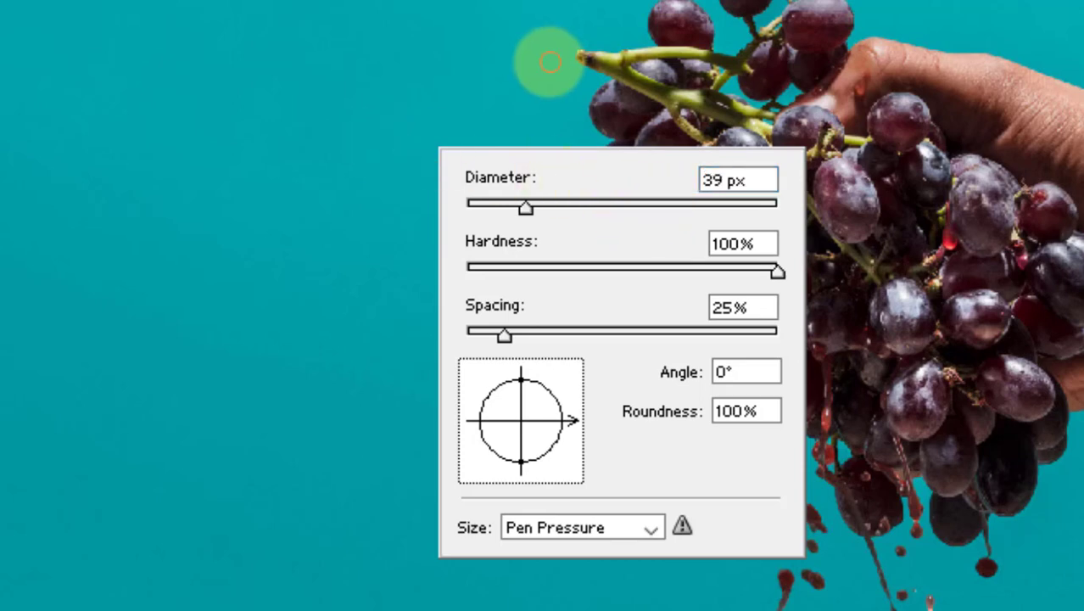
drag(644, 217, 577, 159)
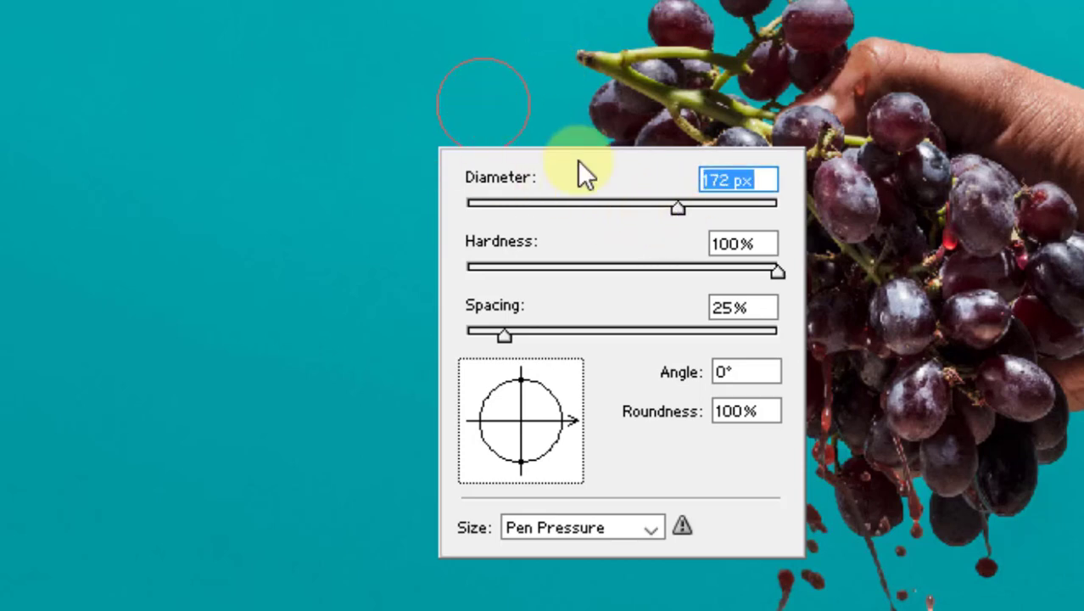
drag(702, 200, 739, 202)
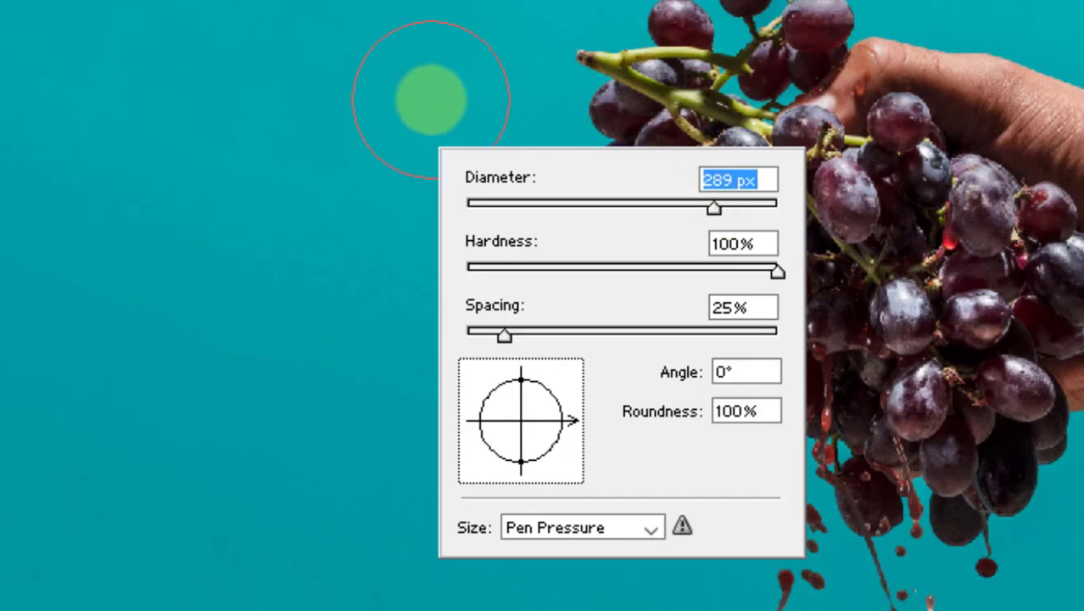
- Try healing the teal background and dismiss each missing source-point warning
click(390, 85)
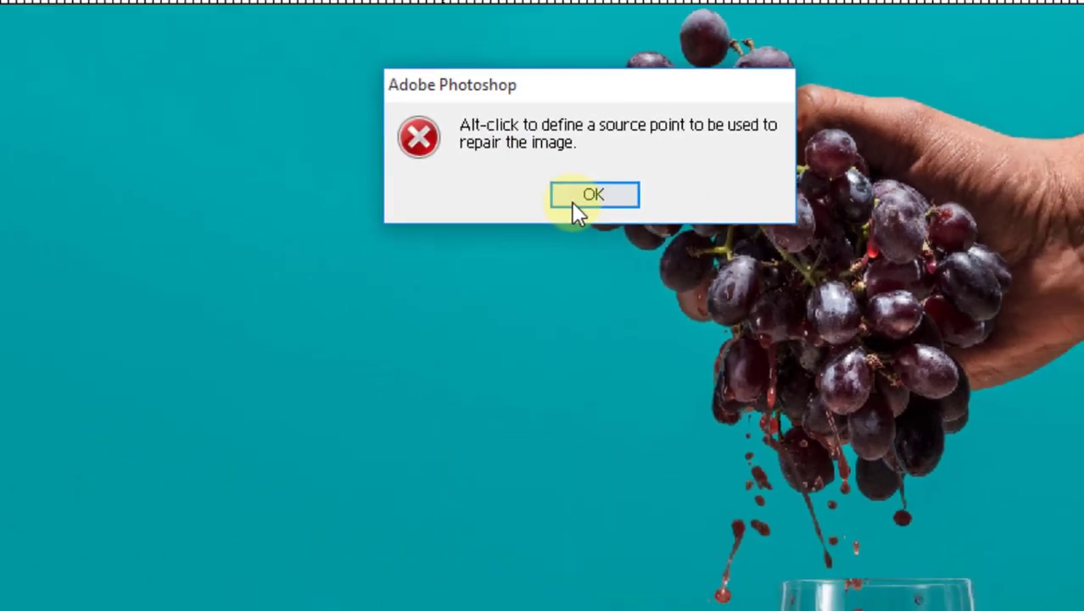
click(576, 200)
click(335, 212)
click(582, 215)
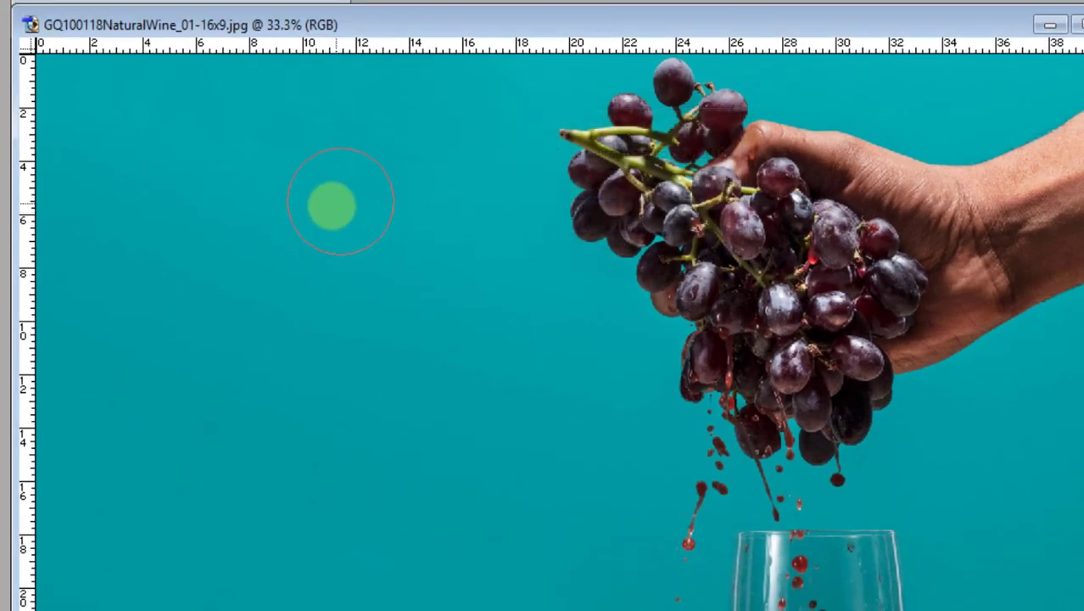
click(343, 206)
click(556, 215)
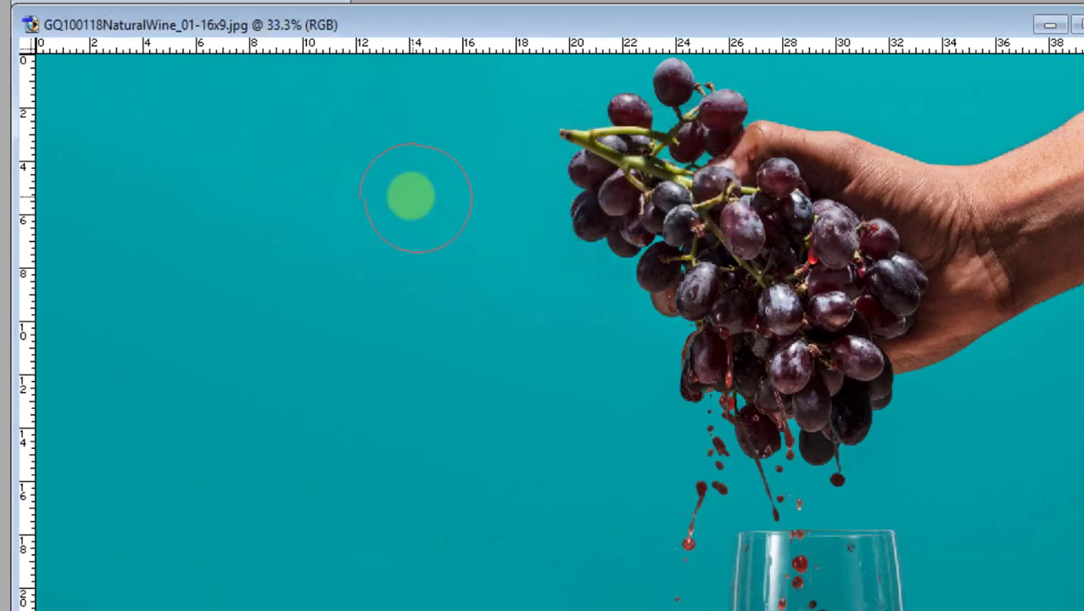
click(475, 217)
click(571, 222)
click(405, 177)
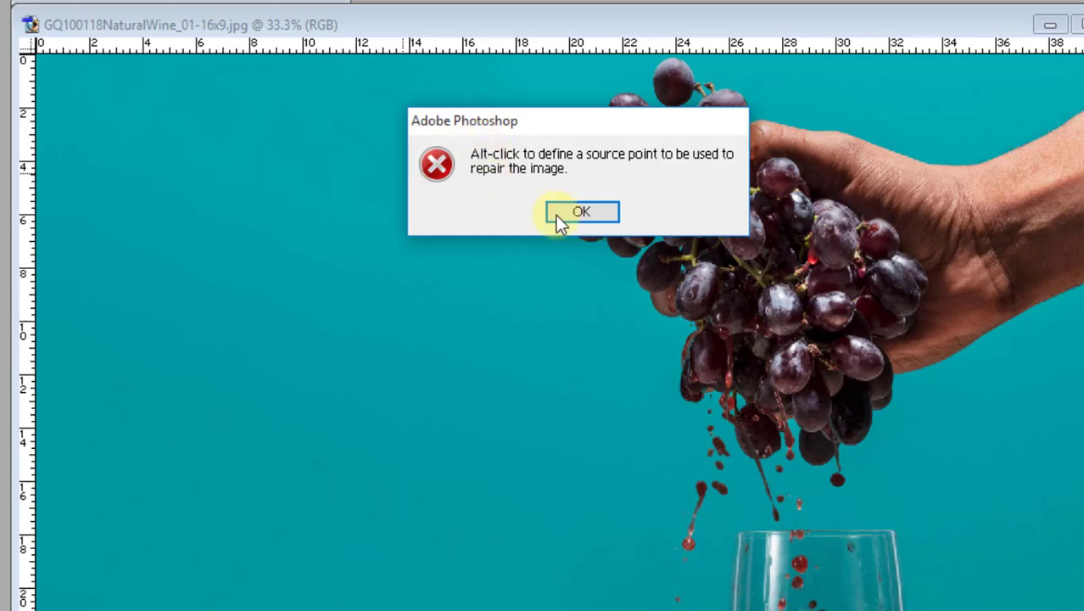
click(579, 214)
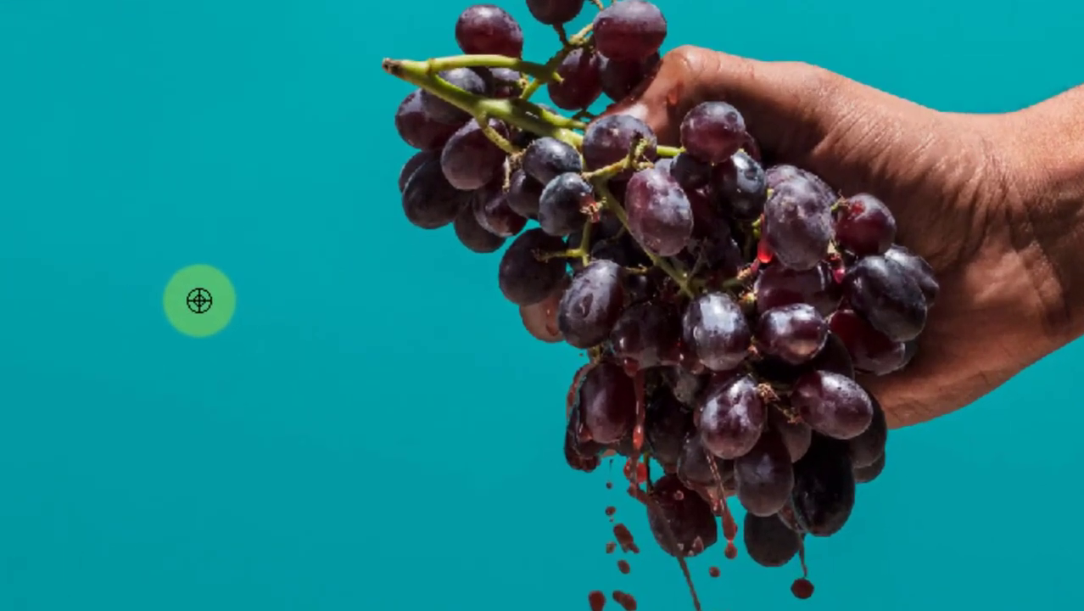
- Sample the teal background as source, paint a test stroke, then set the brush to 53 px
alt+click(199, 300)
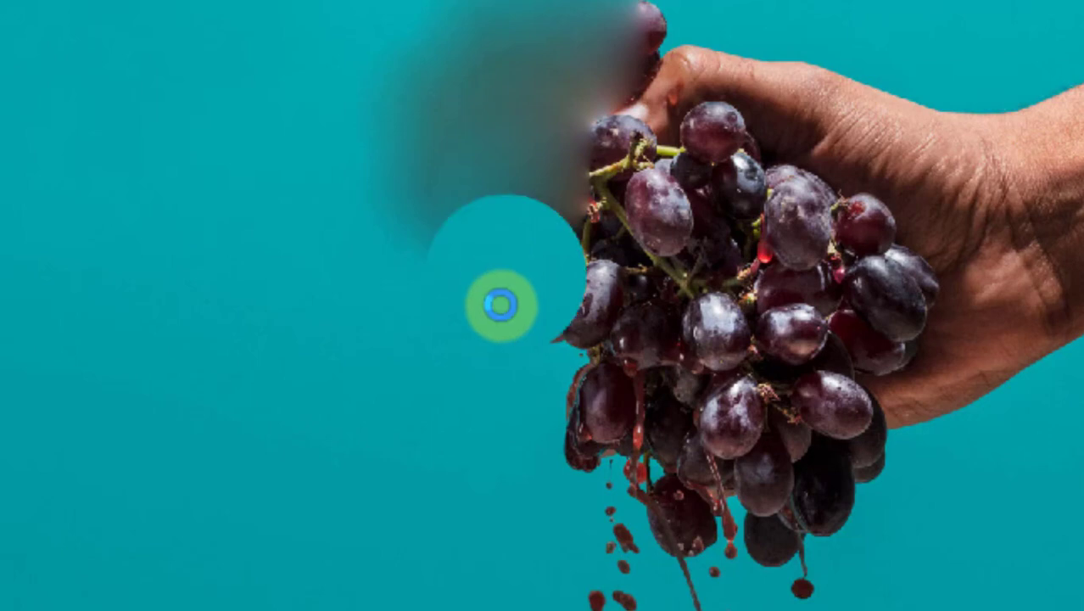
drag(501, 297, 494, 133)
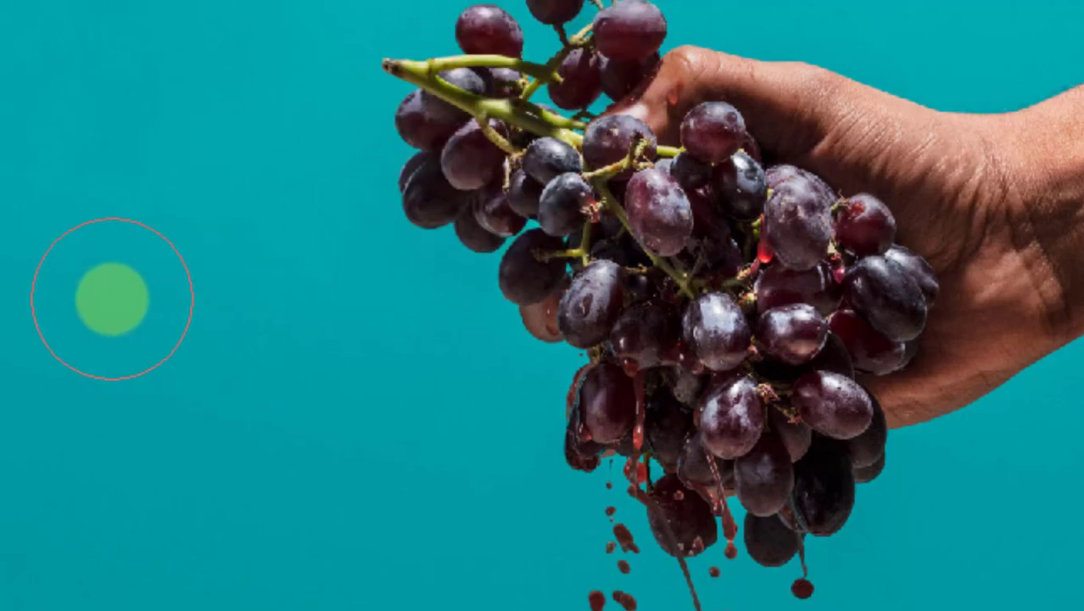
right_click(111, 297)
click(235, 357)
key(Return)
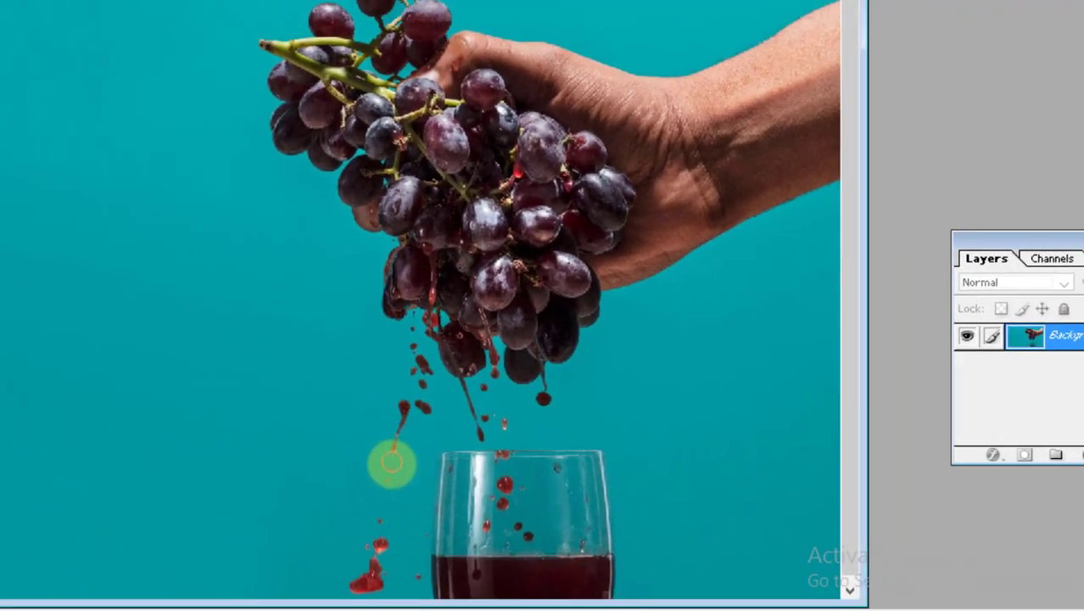
- Resize the healing brush to 82 px and heal the red juice drops left of the glass
mouse_move(391, 445)
mouse_down()
mouse_move(398, 426)
mouse_move(386, 453)
mouse_up()
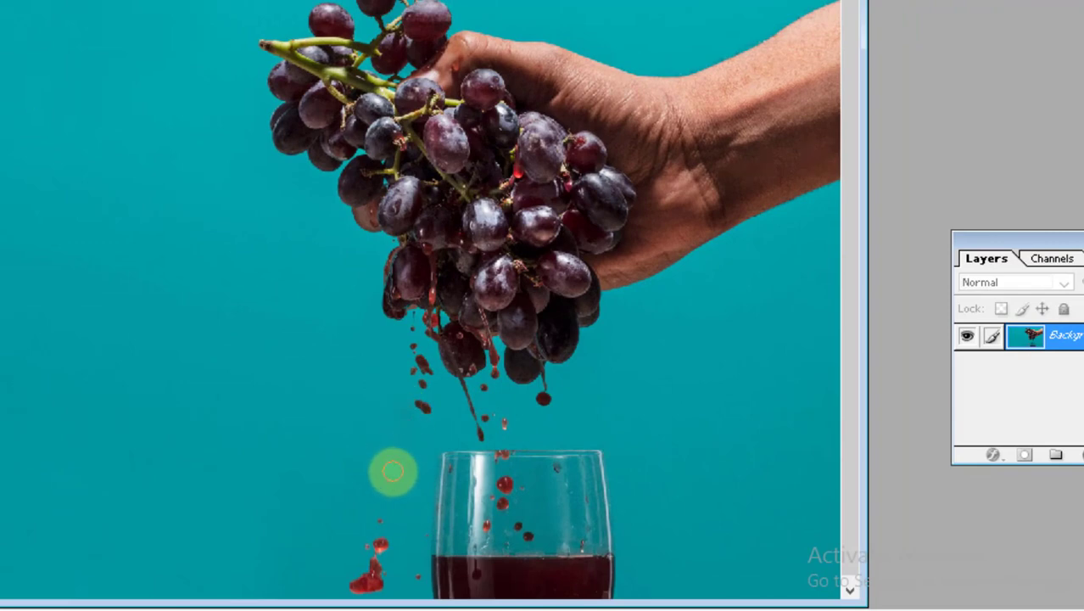
right_click(237, 331)
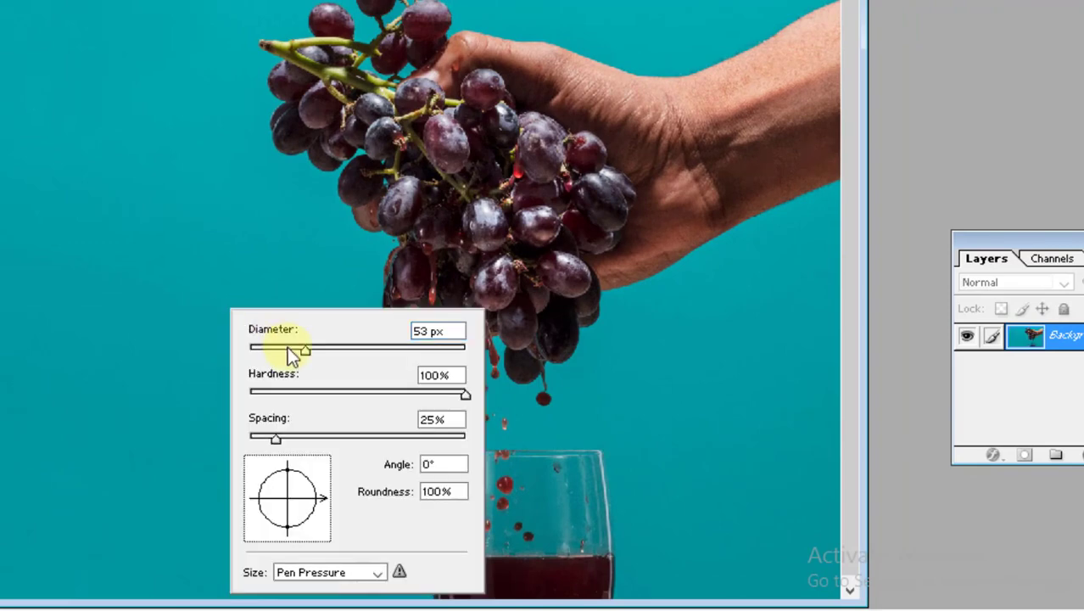
drag(336, 350, 342, 350)
click(141, 290)
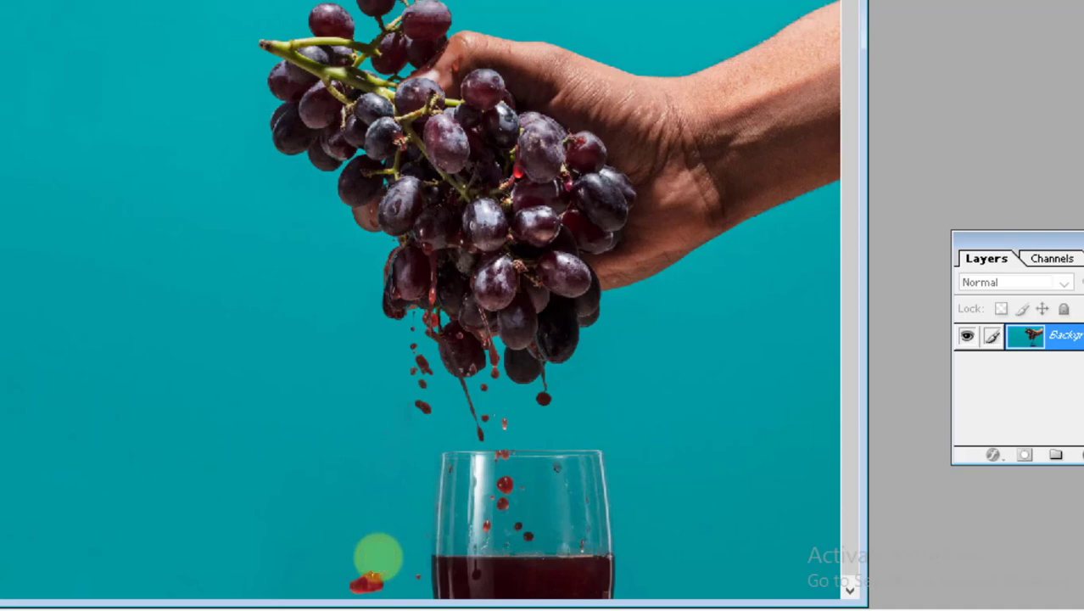
click(358, 583)
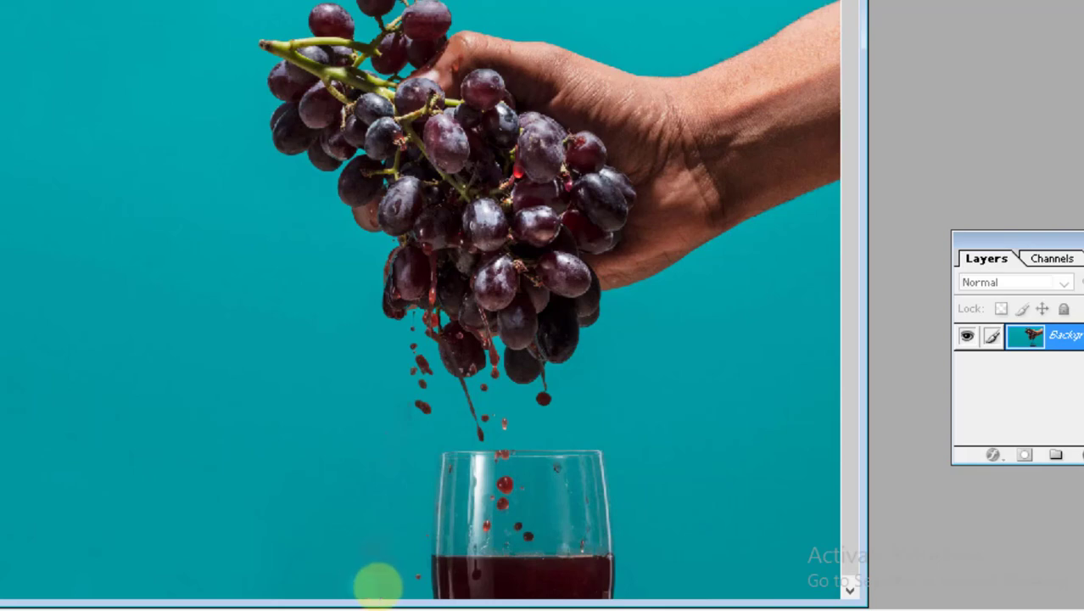
drag(399, 557, 392, 573)
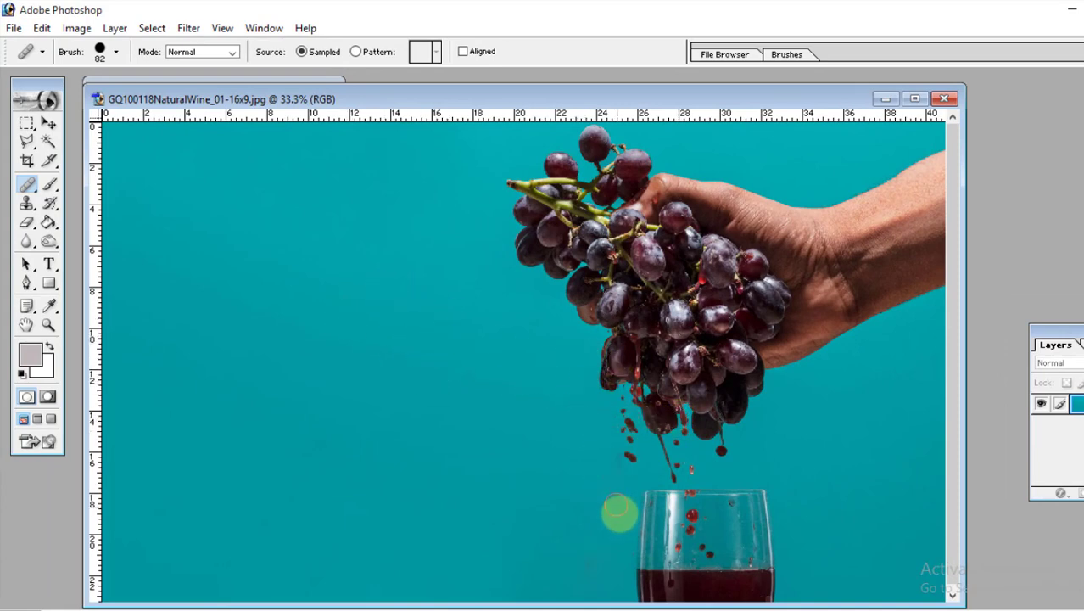
- Sample a juice drop, stamp nine cloned drops across the teal background, and move the wine window aside
alt+click(627, 456)
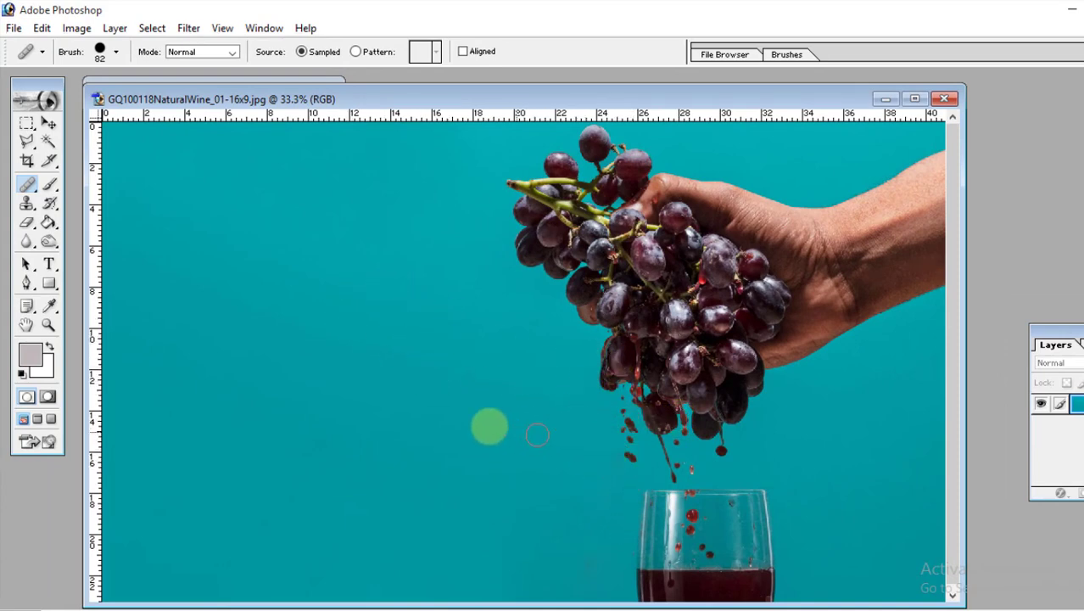
click(446, 419)
click(448, 485)
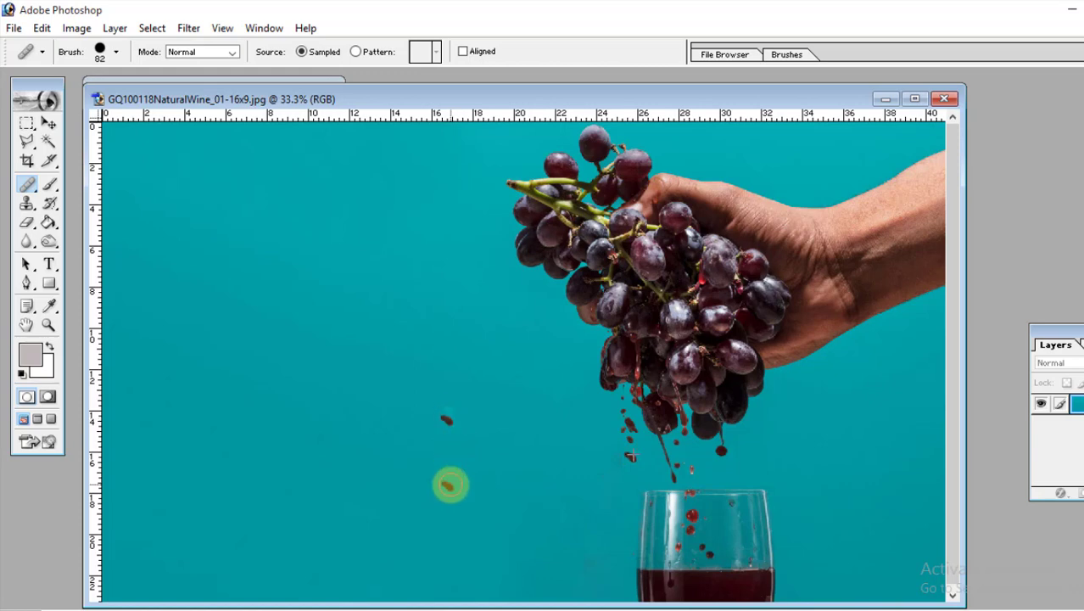
click(380, 492)
click(349, 415)
click(375, 342)
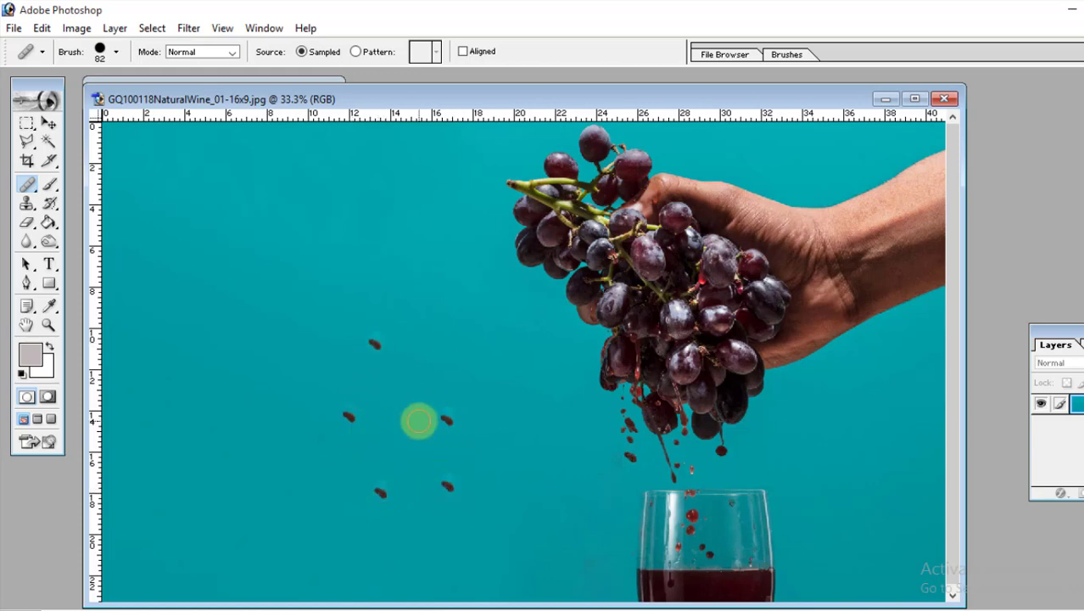
click(415, 421)
click(470, 370)
click(486, 442)
click(484, 501)
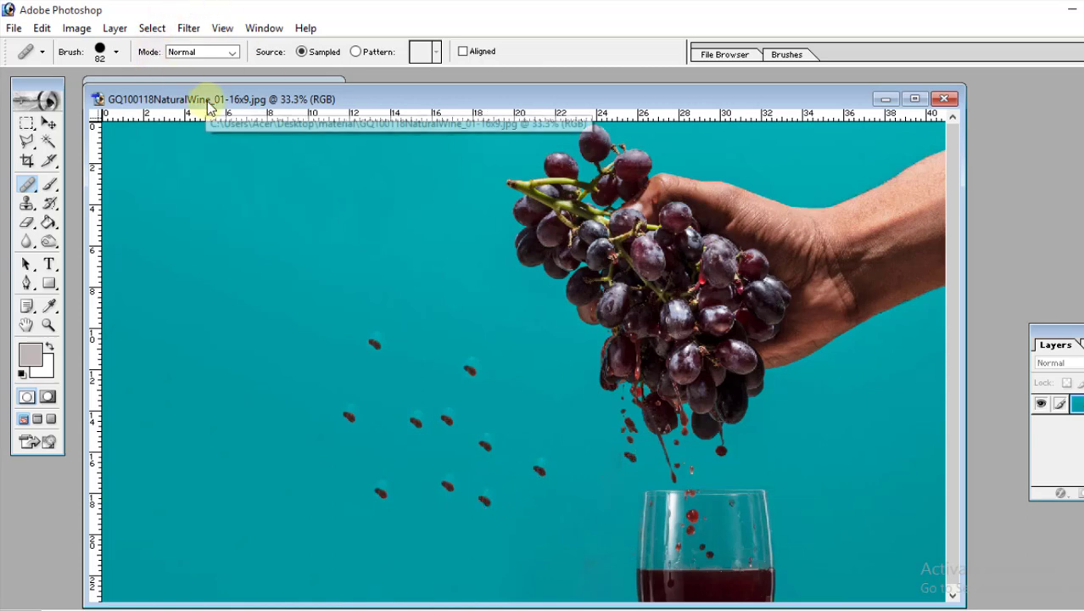
drag(205, 99, 598, 164)
- Maximize pimple face.jpg, zoom to 300%, and shrink the healing brush well below 82 px
click(174, 91)
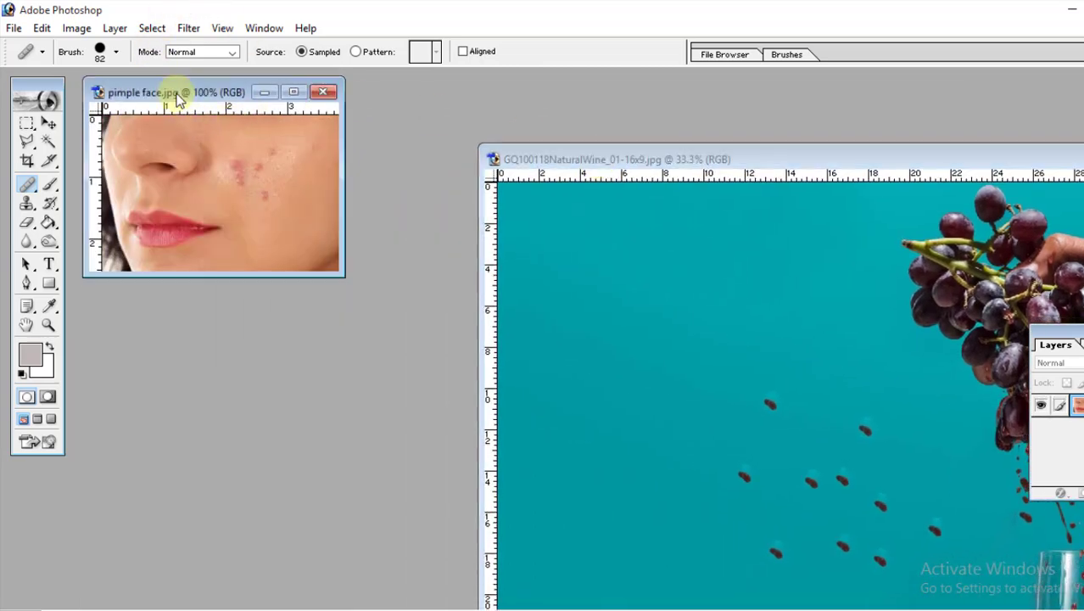
double_click(182, 92)
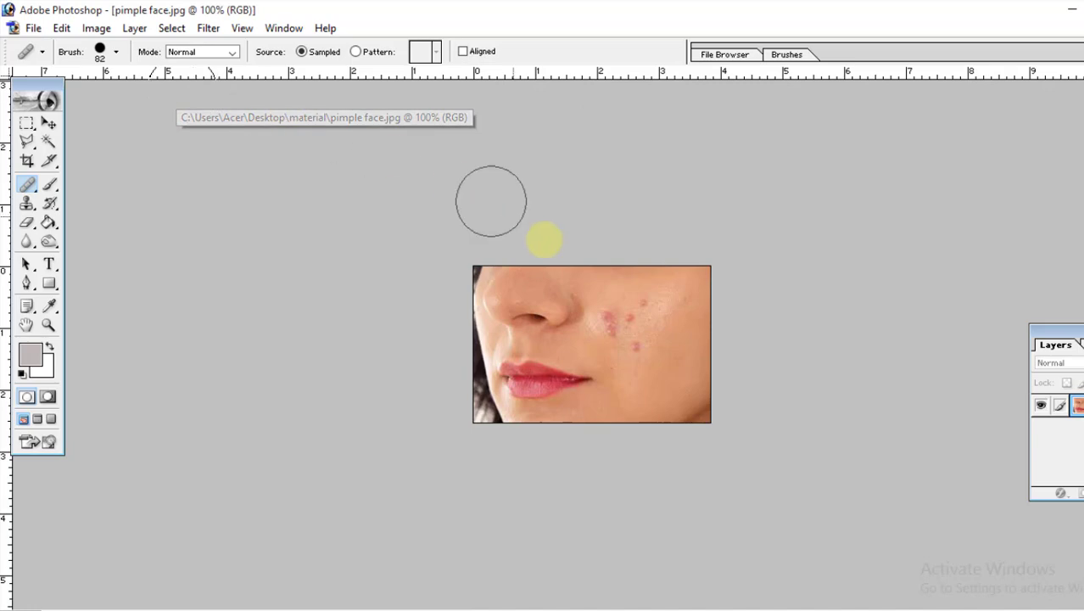
ctrl+click(675, 329)
ctrl+click(653, 321)
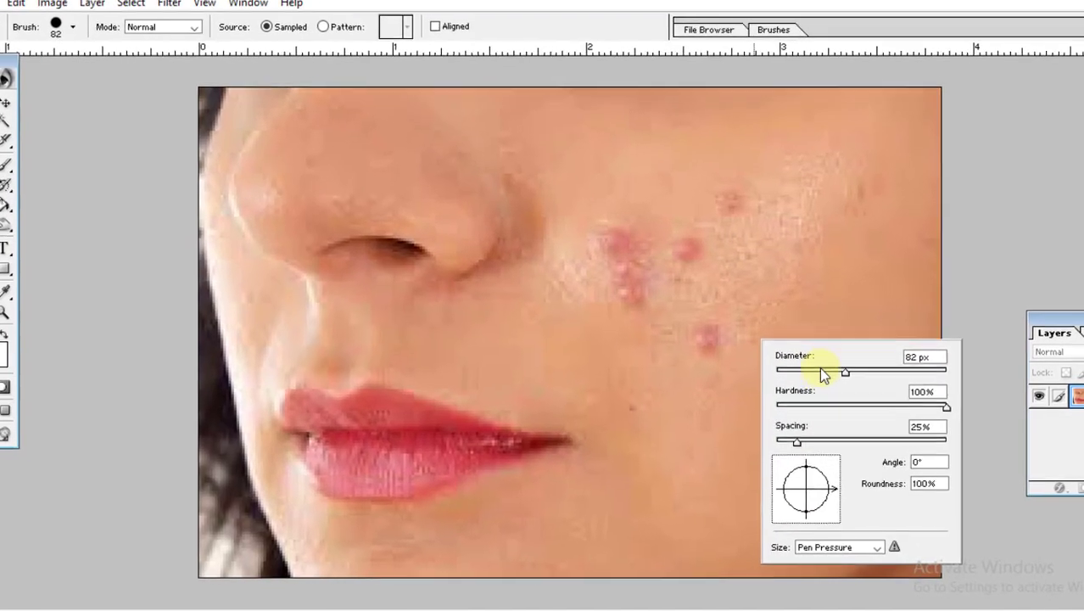
drag(855, 381, 814, 382)
key(Return)
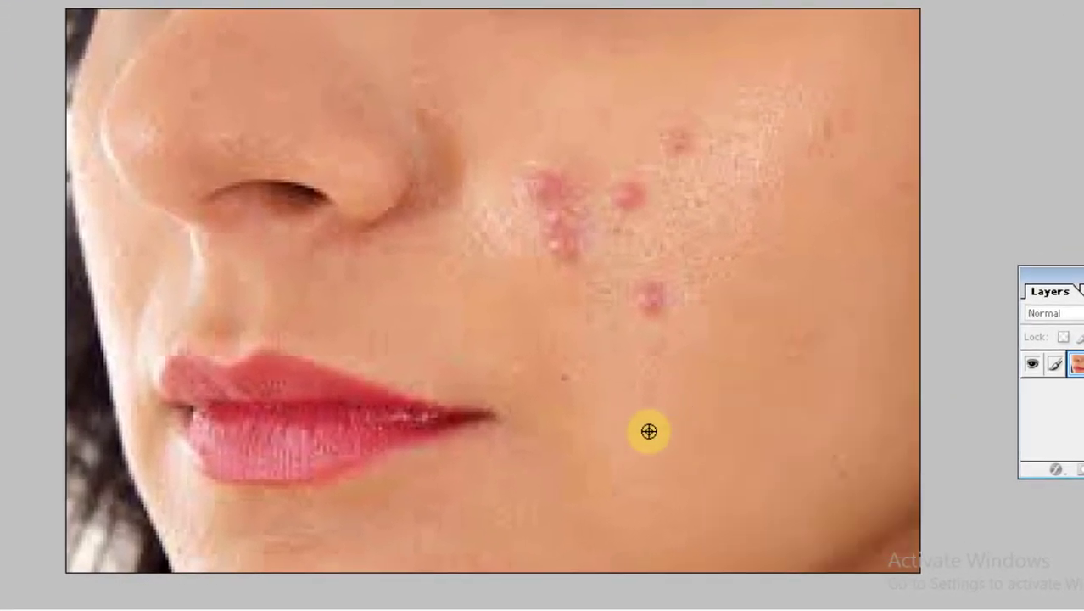
- Heal five cheek pimples, undo the stroke over the lip corner, and select the Patch Tool
click(654, 312)
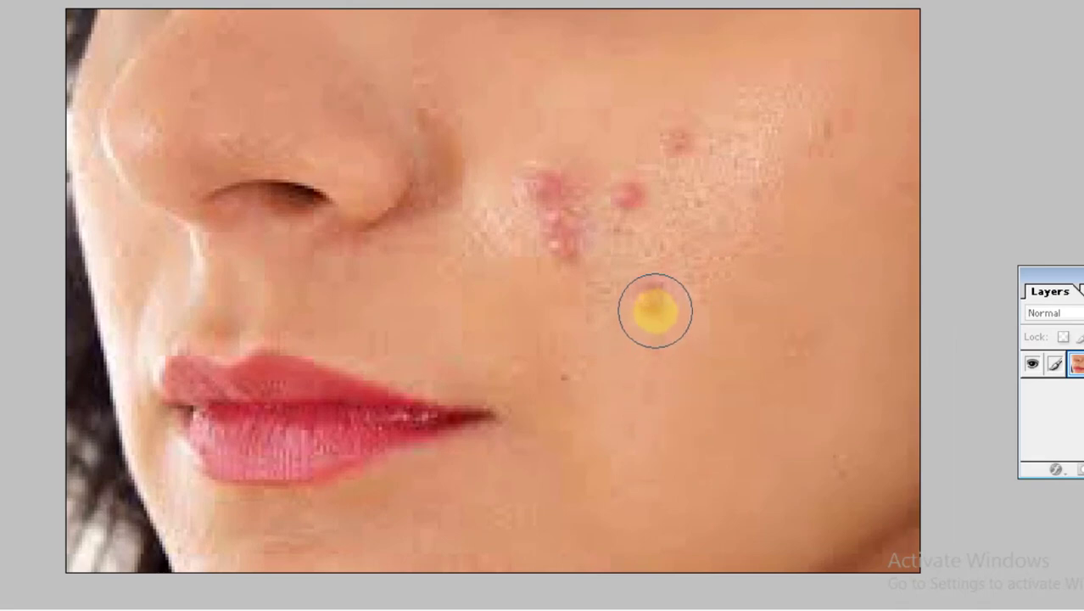
click(630, 193)
click(675, 141)
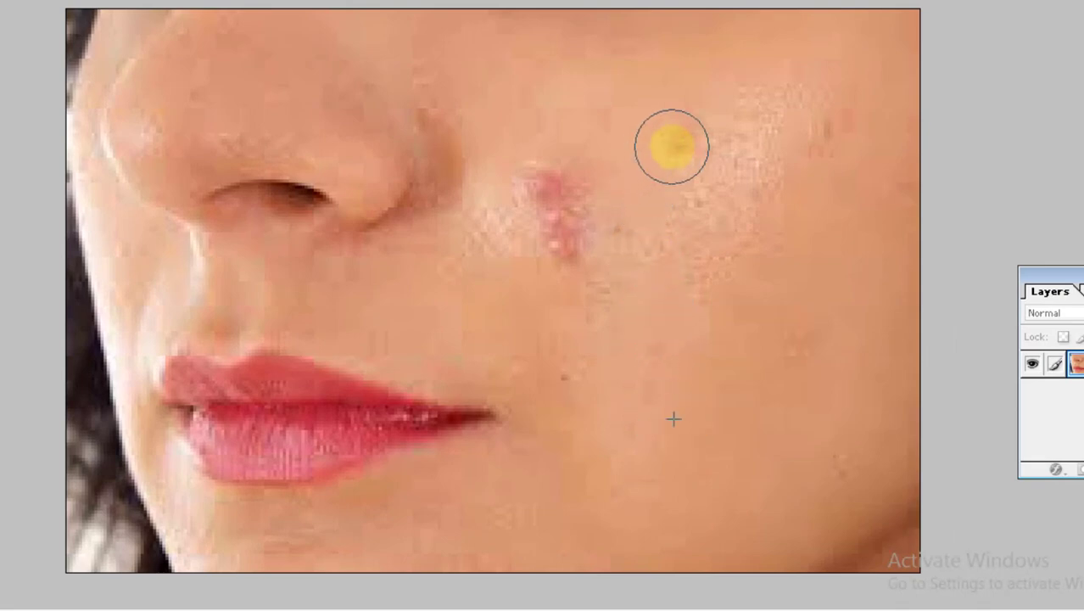
click(554, 181)
click(566, 237)
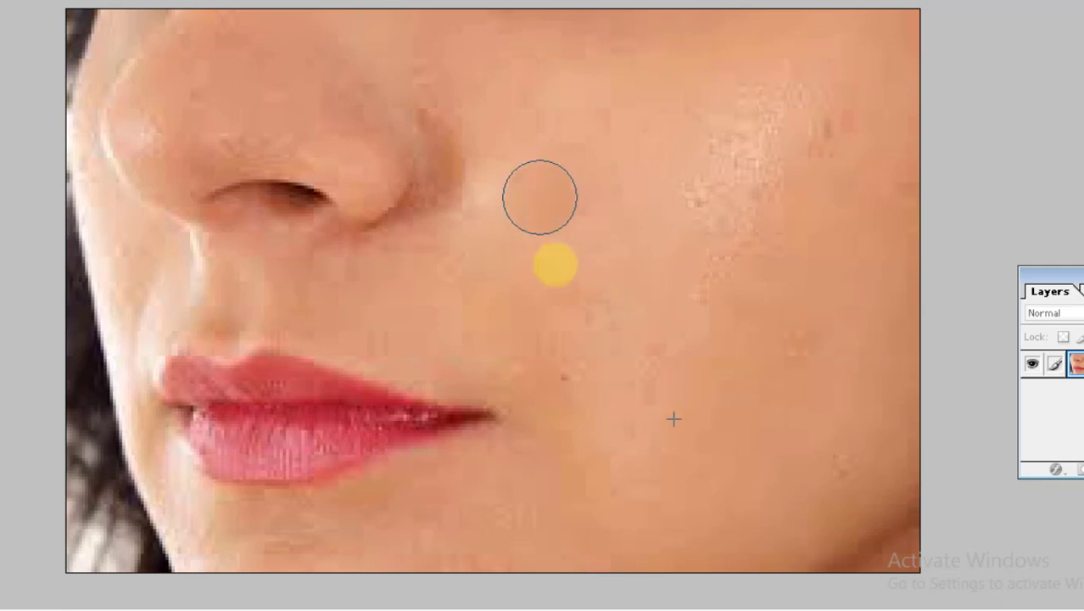
mouse_move(496, 414)
mouse_down()
mouse_move(391, 390)
mouse_move(435, 426)
mouse_up()
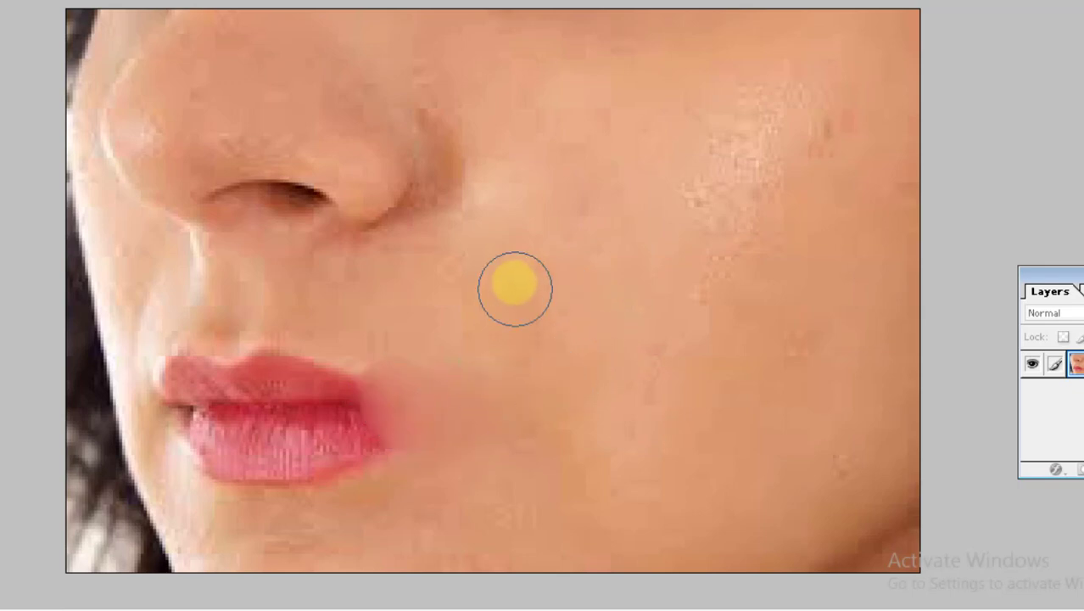
key(ctrl+alt+z)
key(ctrl+alt+z)
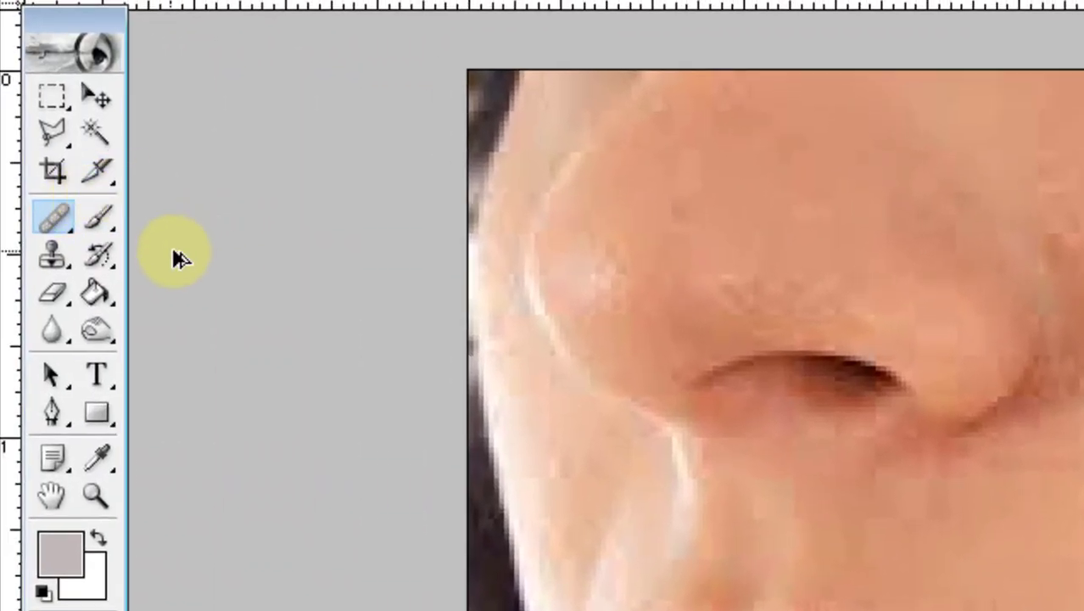
drag(60, 216, 201, 249)
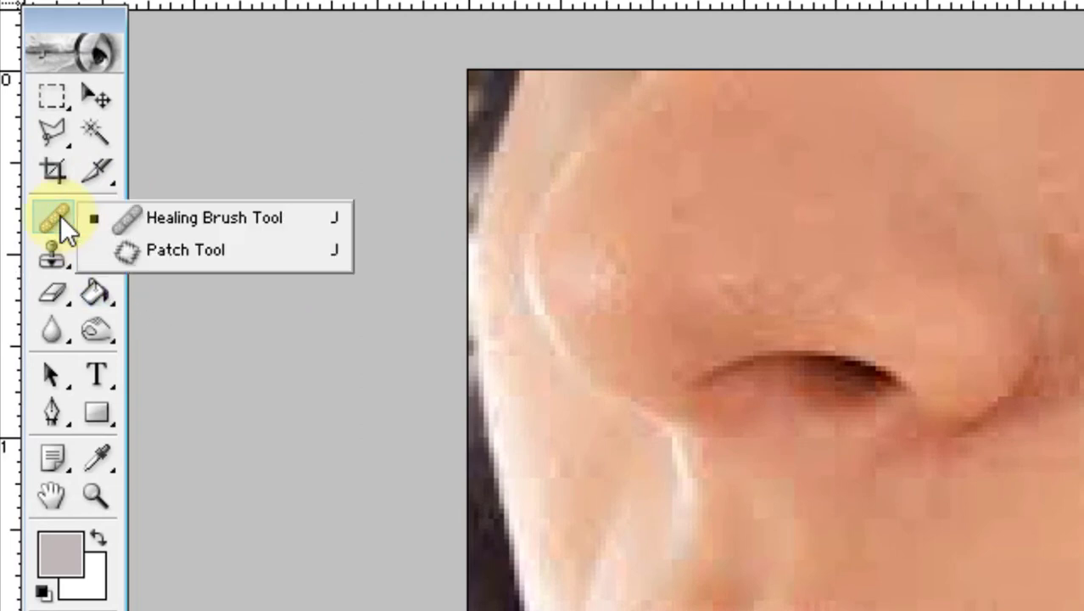
click(201, 249)
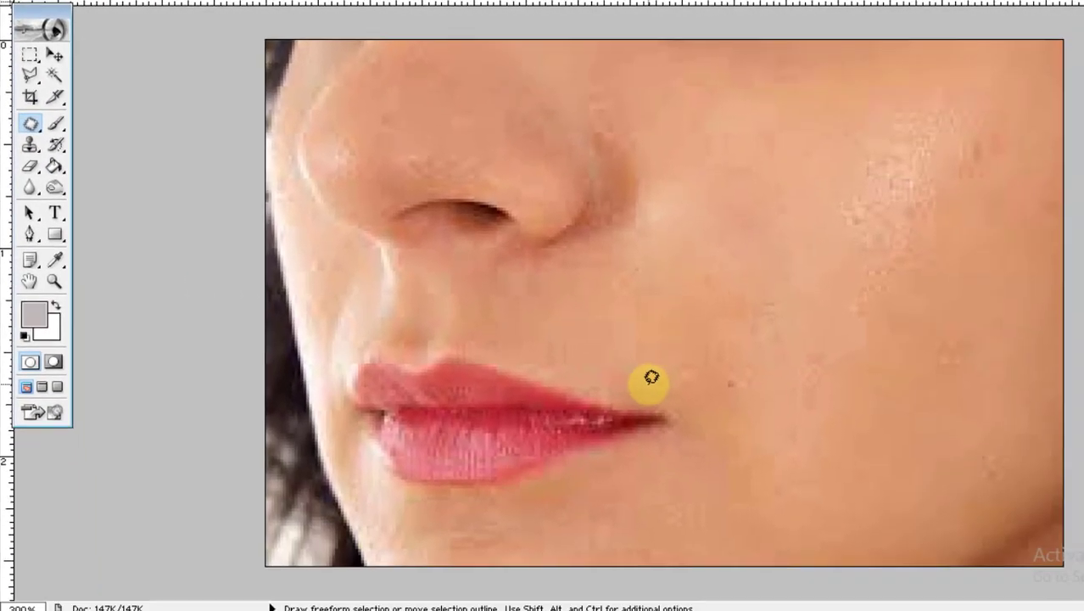
- Lasso the lips with the Patch Tool, patch them with cheek skin, then undo back to the original lips
mouse_move(650, 383)
mouse_down()
mouse_move(692, 462)
mouse_move(490, 496)
mouse_move(398, 486)
mouse_up()
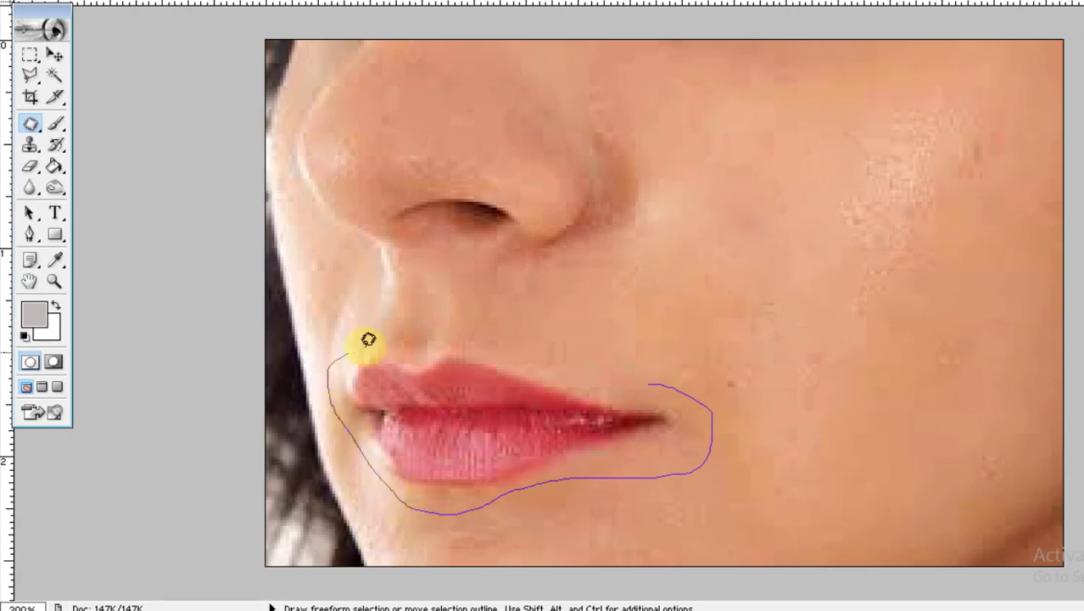
mouse_move(367, 339)
mouse_down()
mouse_move(571, 339)
mouse_move(687, 374)
mouse_move(668, 386)
mouse_up()
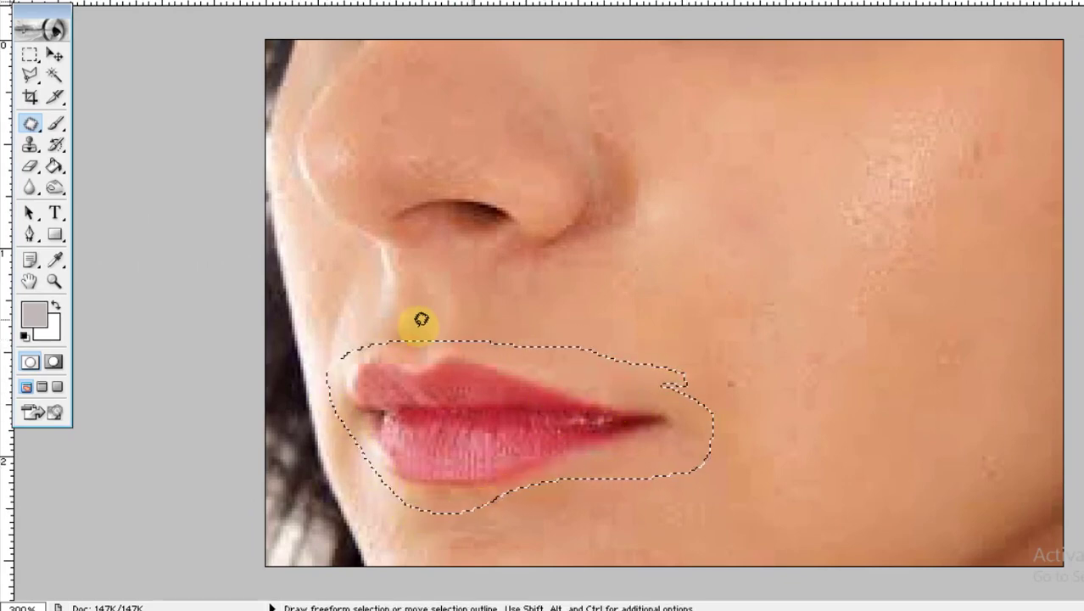
mouse_move(496, 427)
mouse_down()
mouse_move(789, 298)
mouse_move(800, 321)
mouse_up()
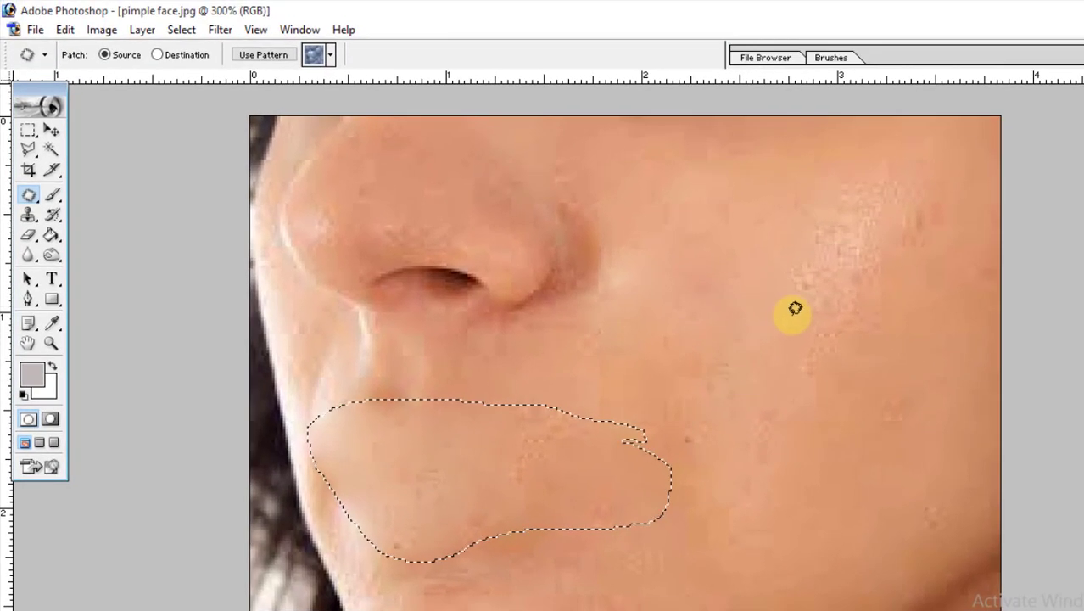
key(ctrl+d)
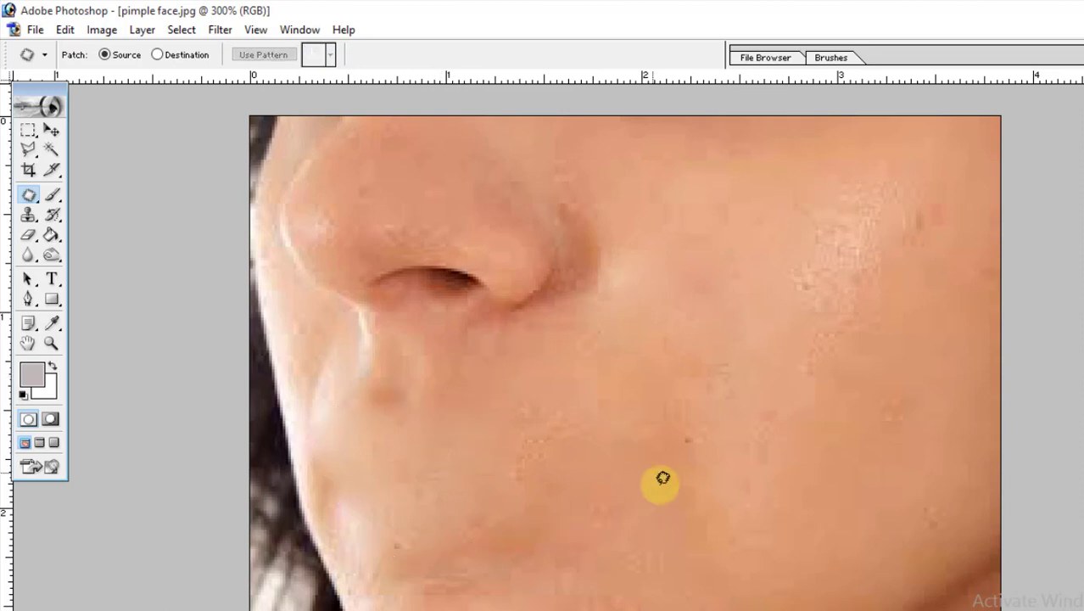
key(ctrl+alt+z)
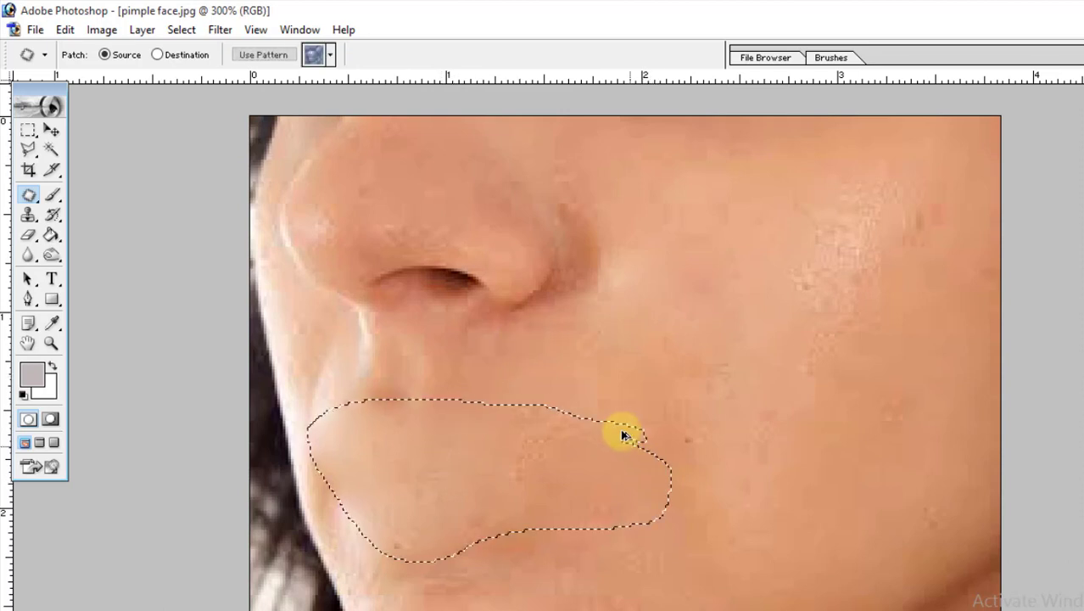
key(ctrl+alt+z)
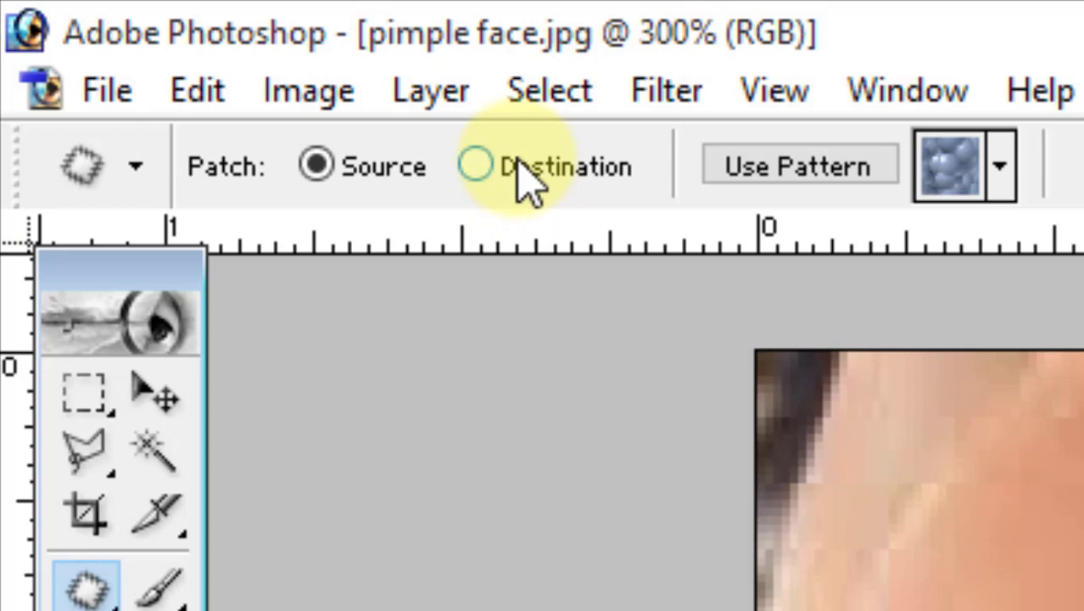
- Switch Patch to Destination, copy the lips onto the cheek, then deselect and undo the copy
click(474, 167)
mouse_move(465, 488)
mouse_down()
mouse_move(761, 355)
mouse_move(780, 357)
mouse_move(770, 183)
mouse_up()
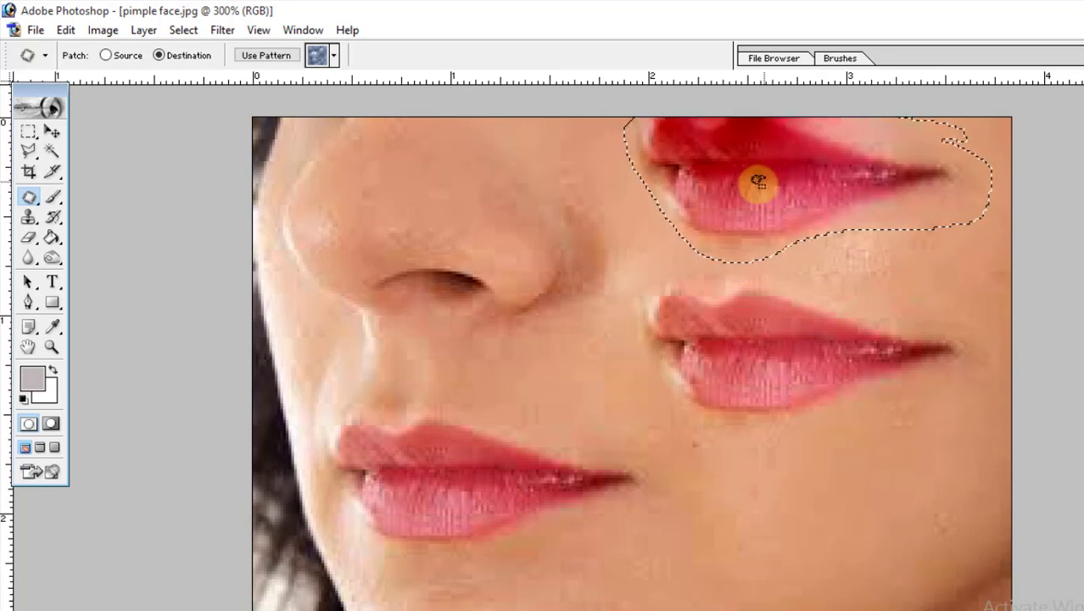
key(ctrl+d)
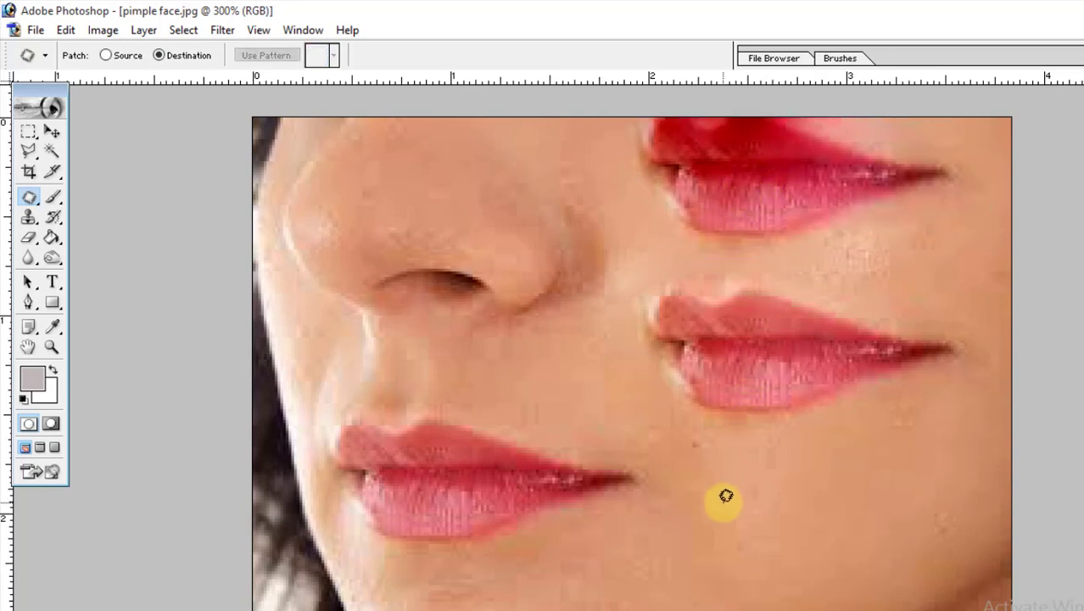
key(ctrl+alt+z)
key(ctrl+alt+z)
key(ctrl+alt+z)
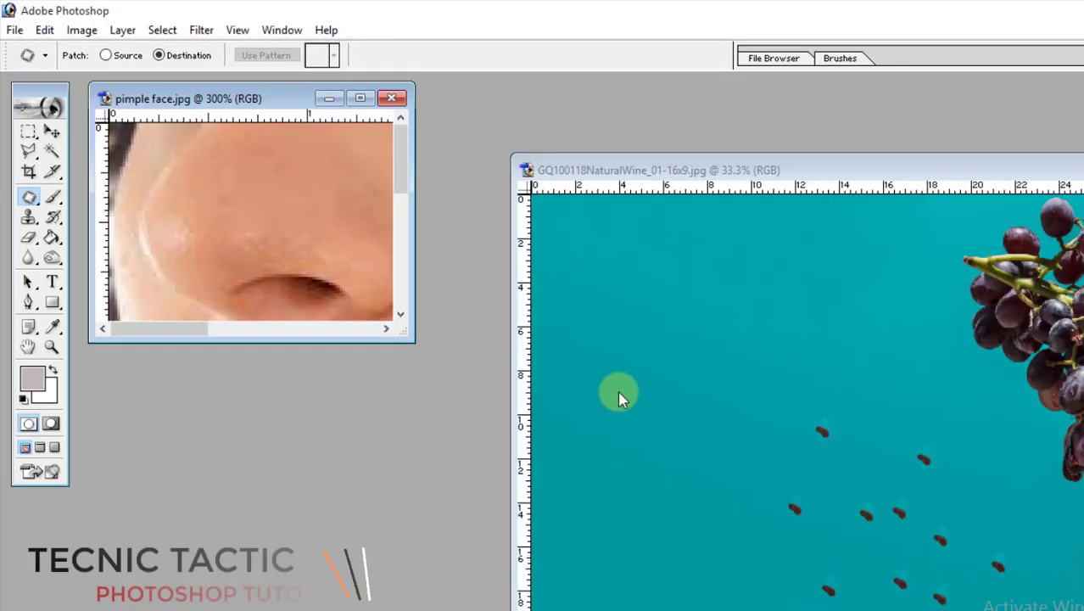
- Close both the pimple face and wine photos without saving
key(v)
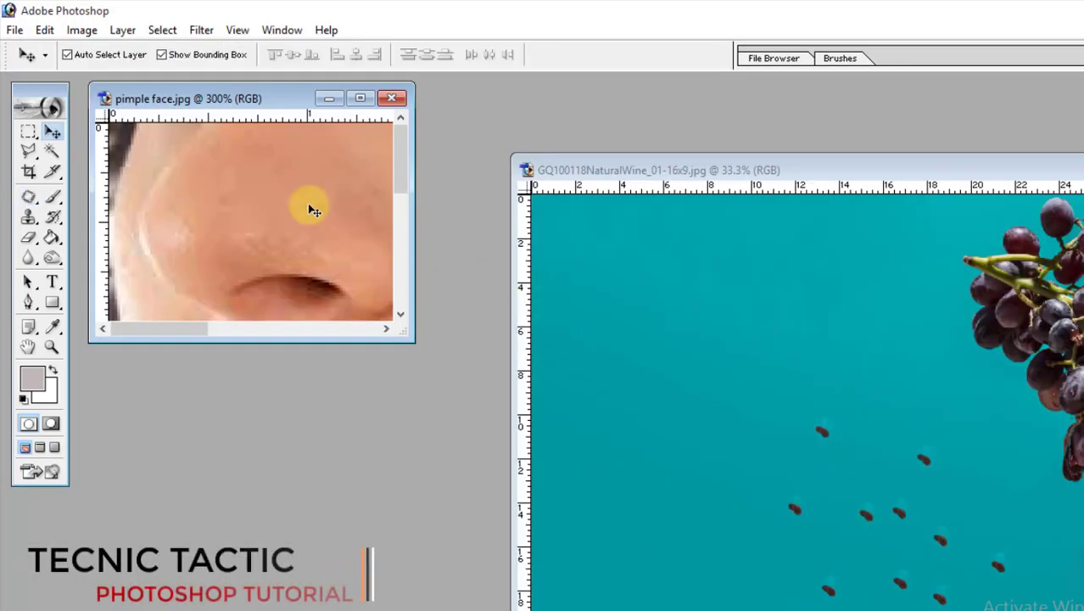
drag(288, 127, 471, 177)
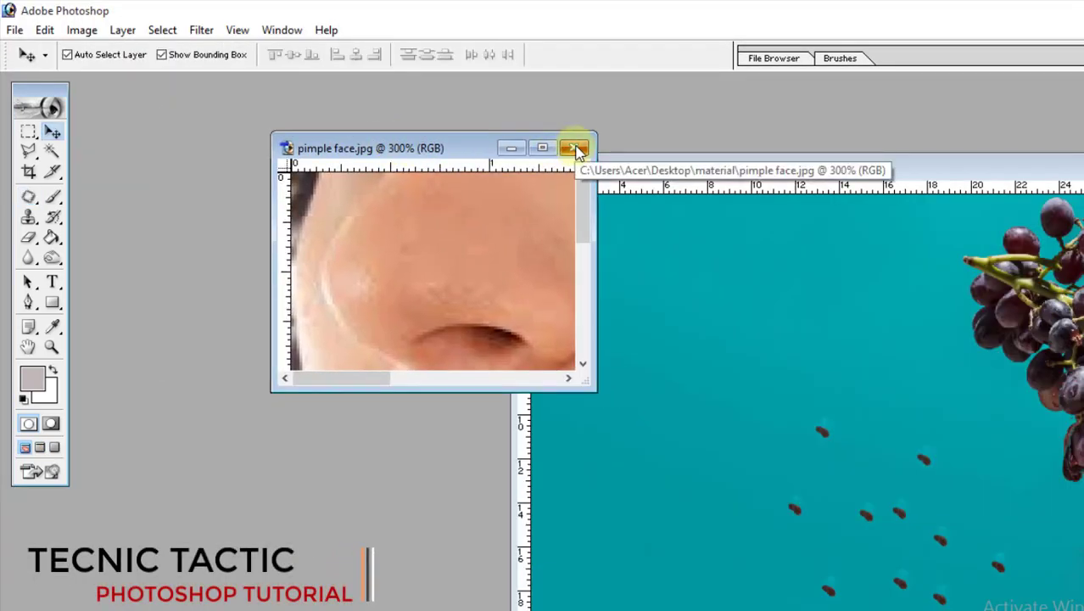
click(574, 148)
click(572, 260)
drag(765, 167, 326, 193)
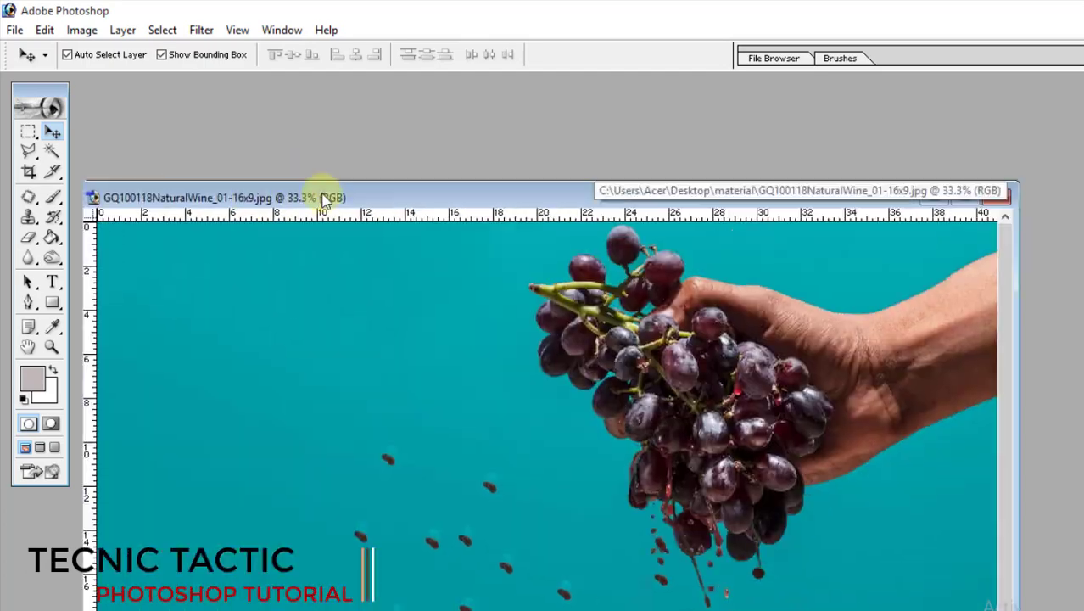
click(995, 197)
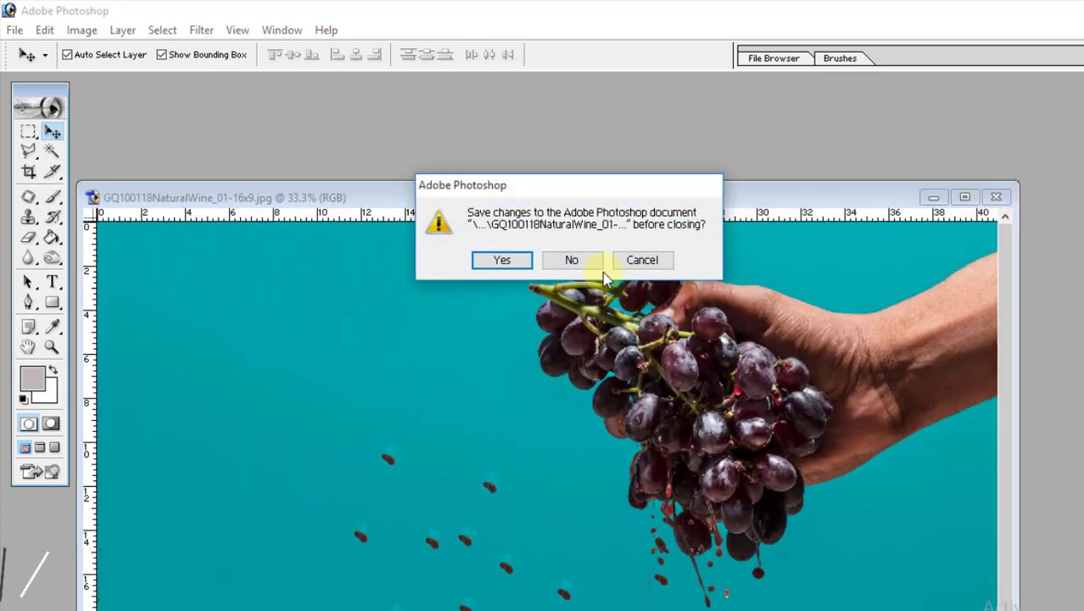
click(571, 262)
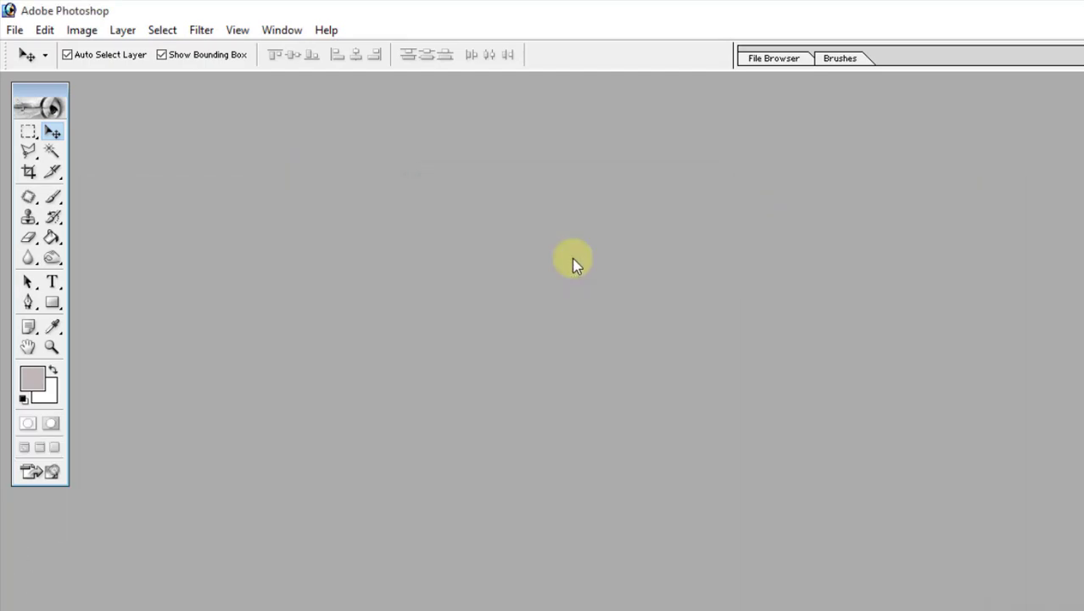
- Reopen pimple face.jpg and maximize its window
double_click(501, 201)
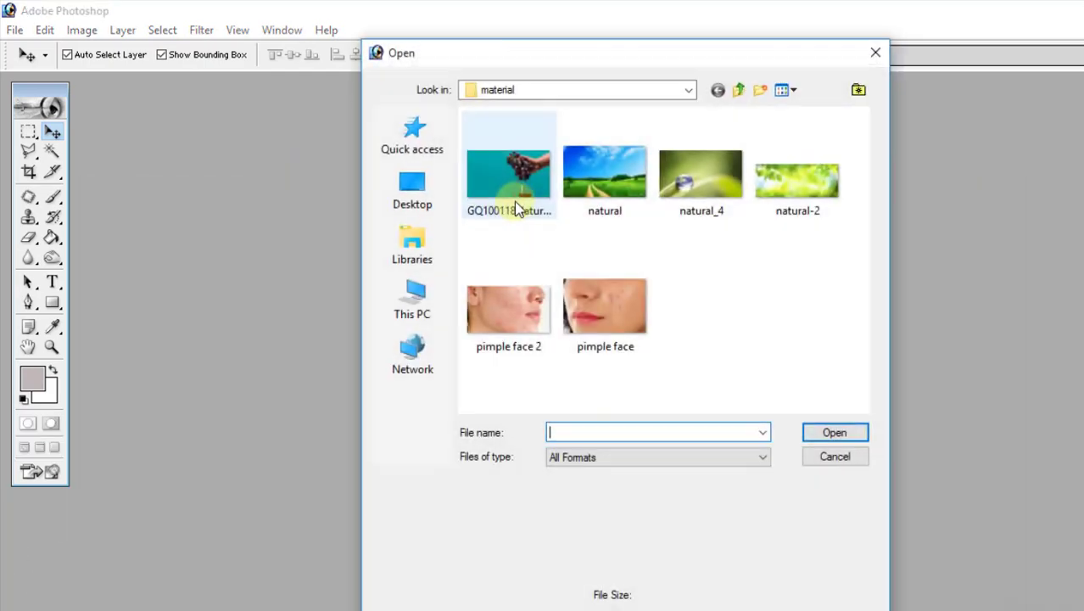
click(608, 331)
double_click(605, 311)
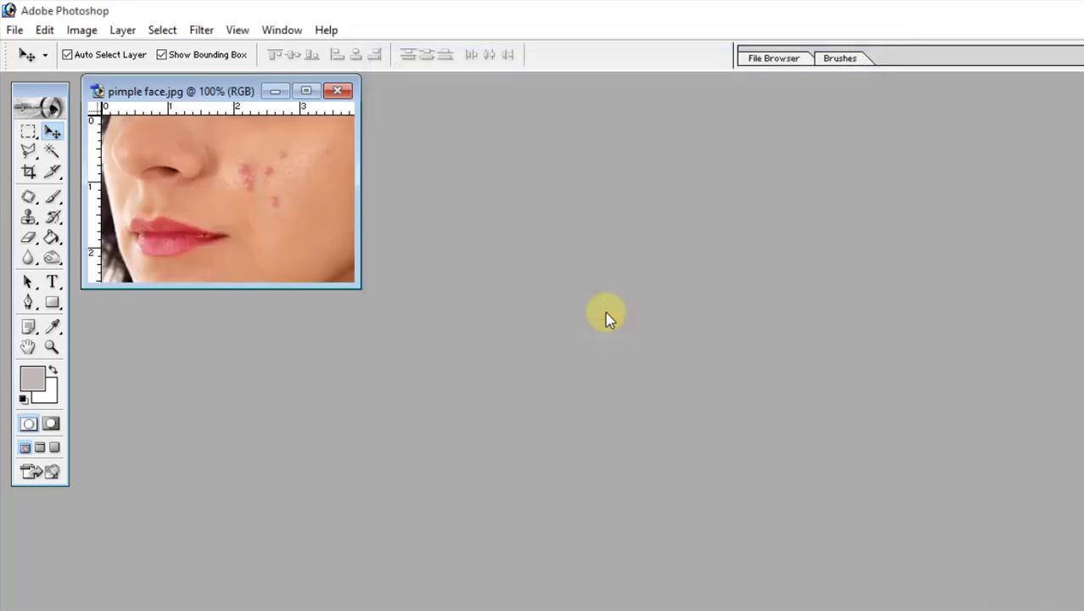
double_click(187, 99)
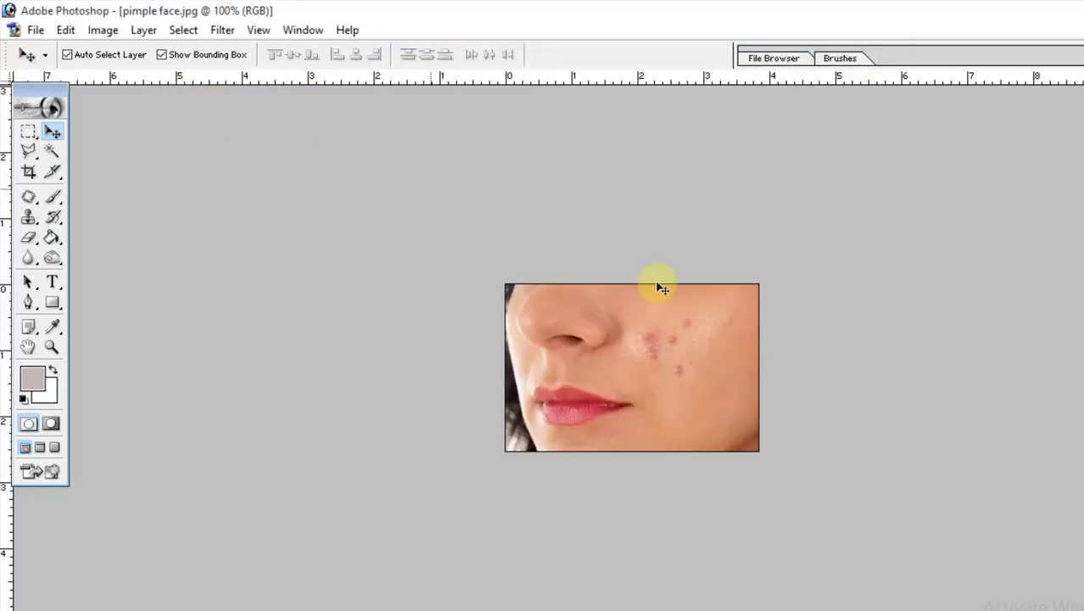
- Zoom to 300% and drag a Patch selection of clear lower-cheek skin over the pimples
click(718, 323)
click(682, 416)
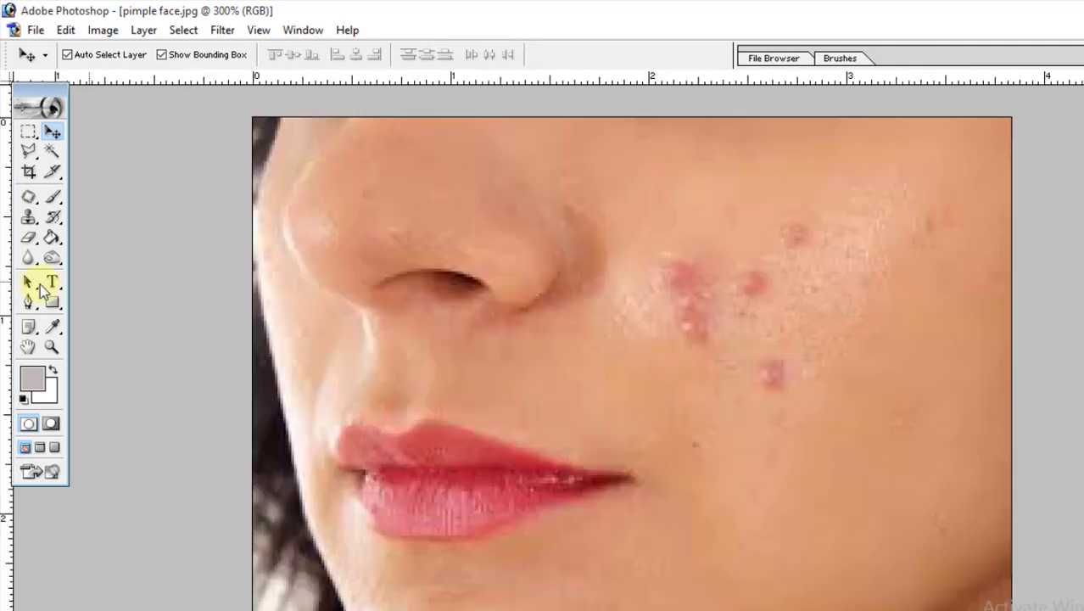
click(28, 196)
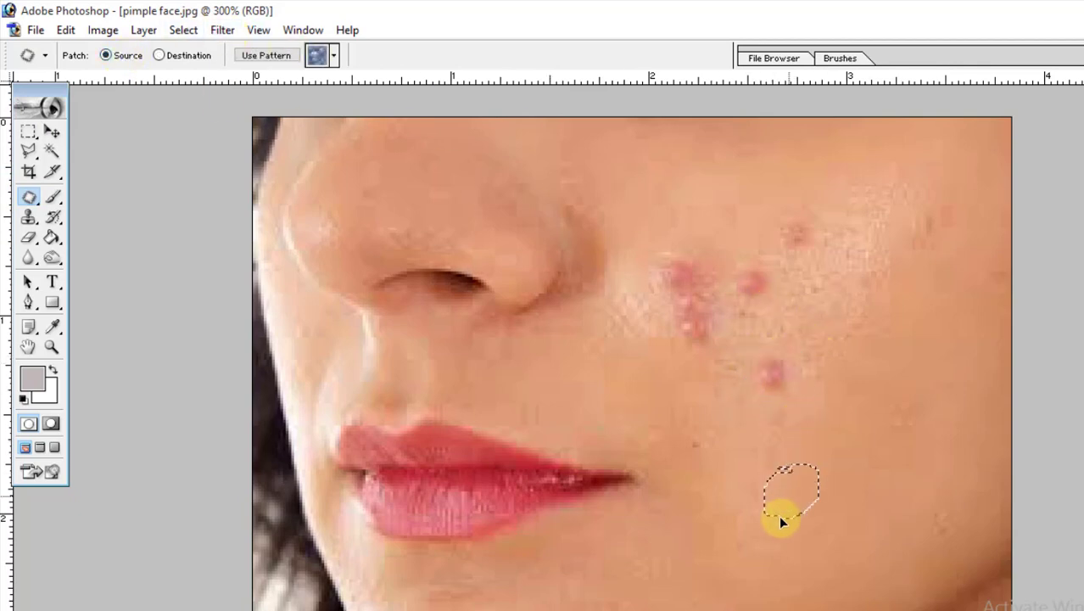
drag(781, 520, 804, 325)
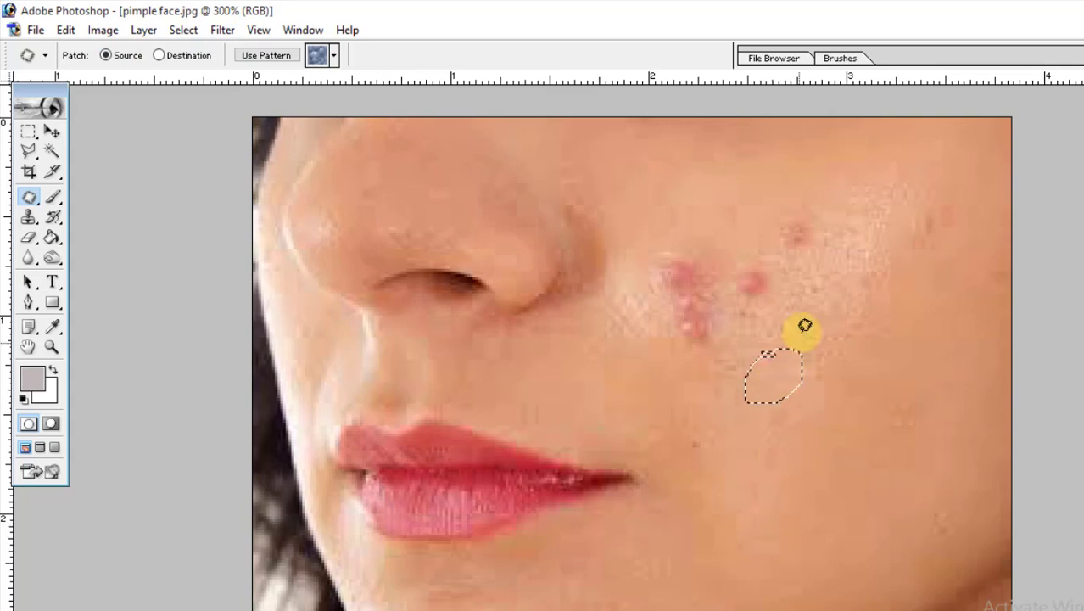
click(758, 467)
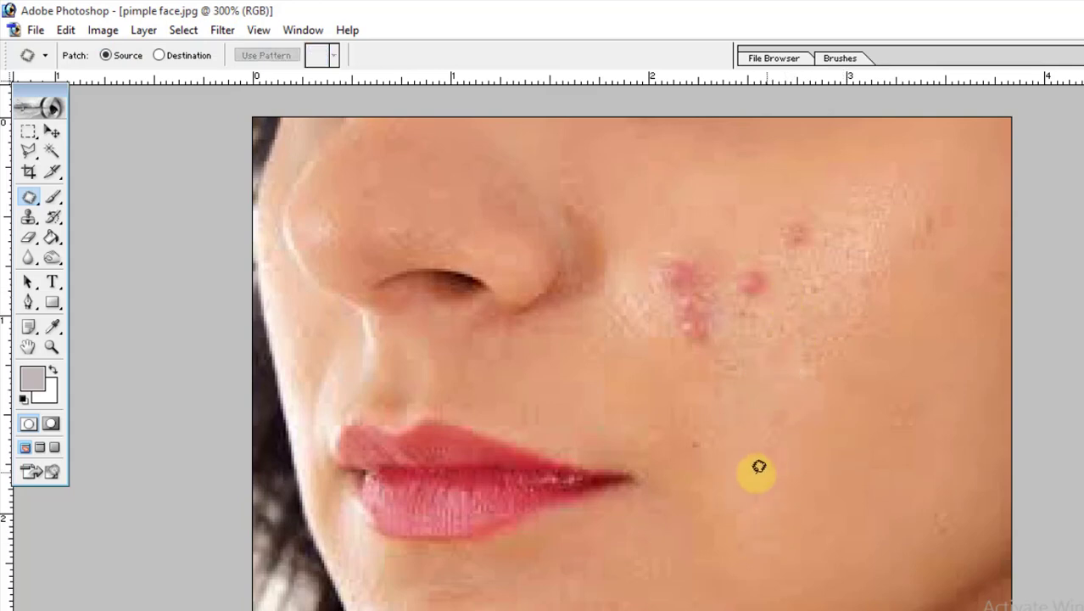
drag(780, 453, 777, 456)
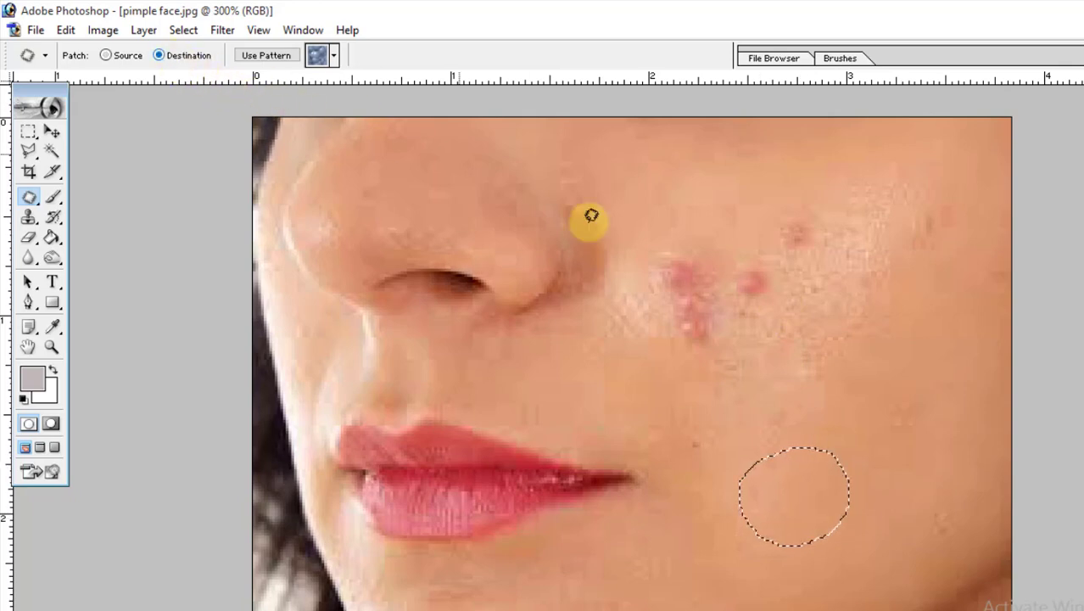
mouse_move(785, 466)
mouse_down()
mouse_move(769, 264)
mouse_move(797, 240)
mouse_move(902, 219)
mouse_move(810, 315)
mouse_move(699, 309)
mouse_move(653, 336)
mouse_up()
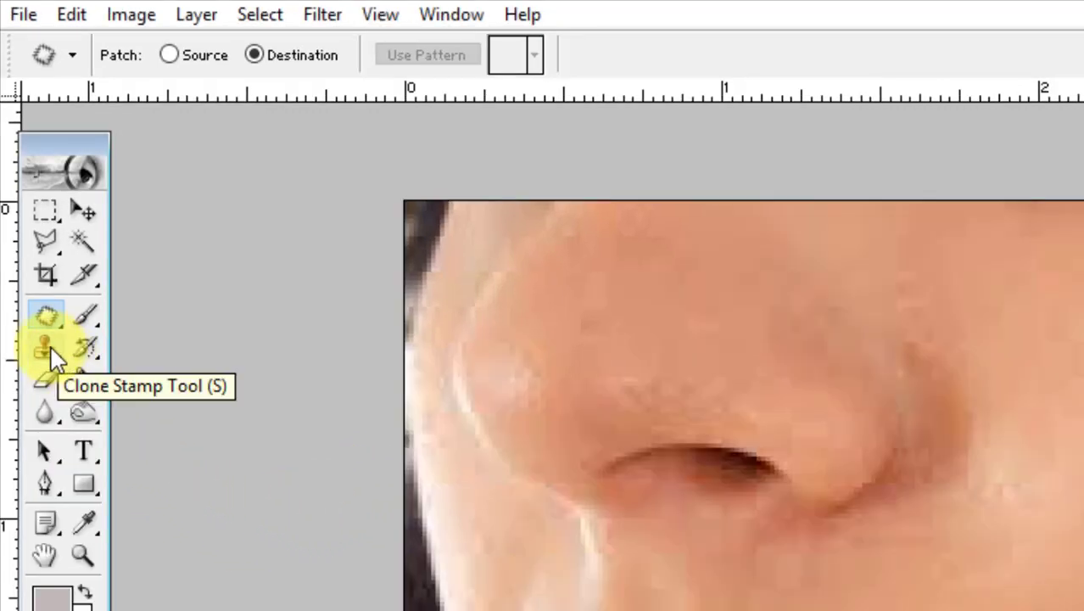
- Browse the healing and patch tool flyouts, then select the Clone Stamp Tool
drag(51, 347, 168, 341)
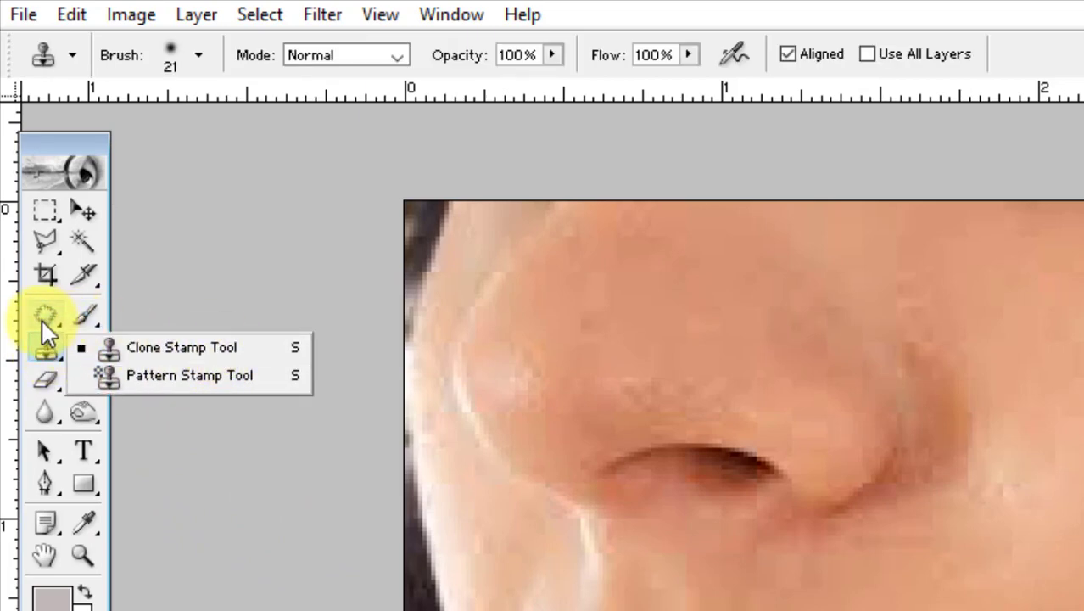
drag(41, 318, 110, 348)
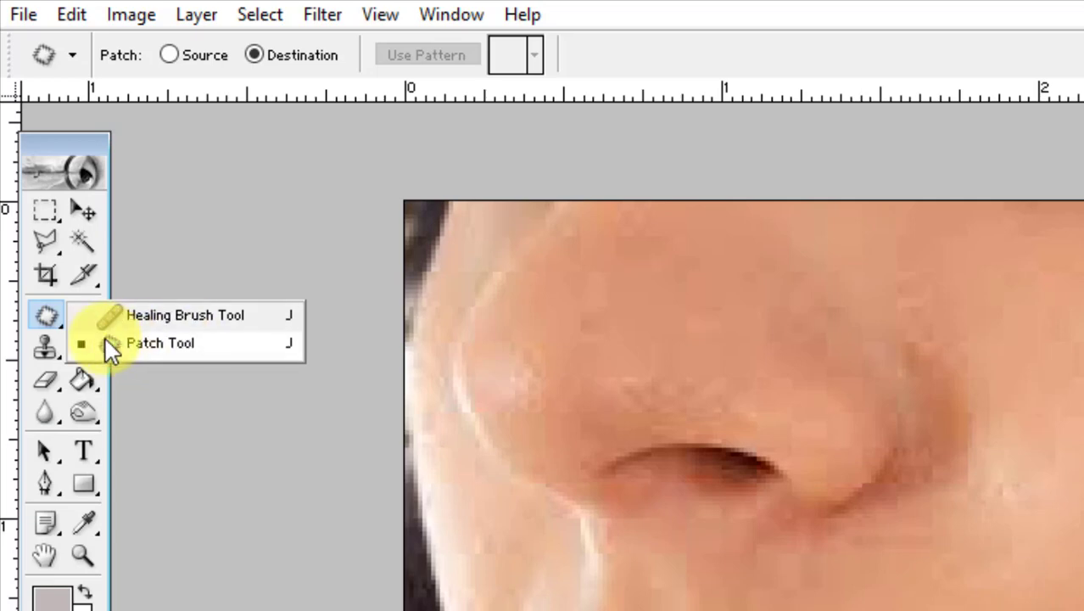
click(44, 354)
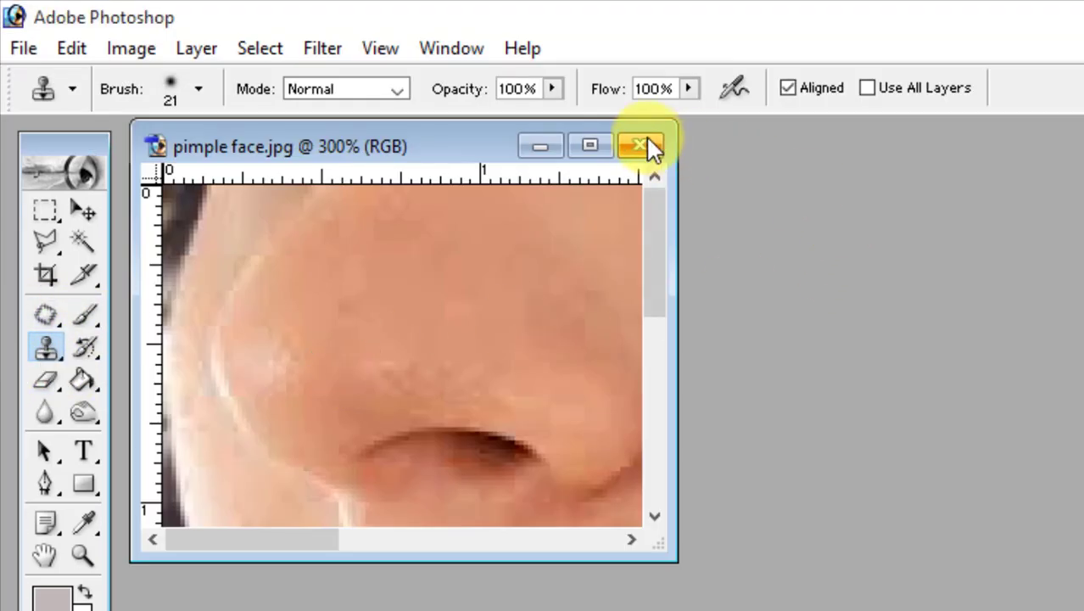
- Close pimple face without saving and reopen pimple face and pimple face 2 together
click(645, 146)
click(907, 415)
double_click(904, 341)
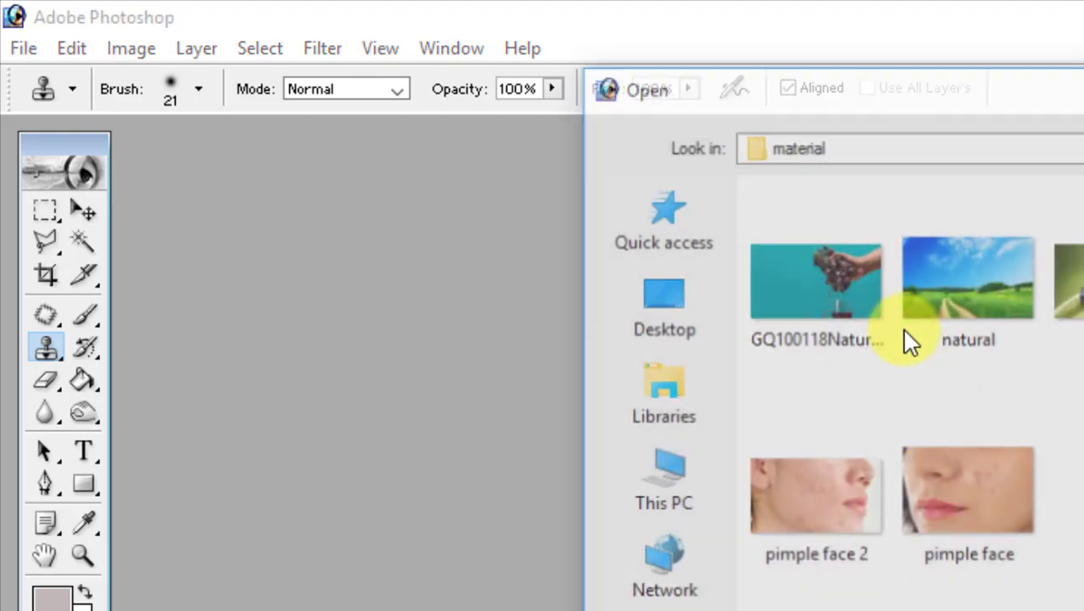
click(819, 282)
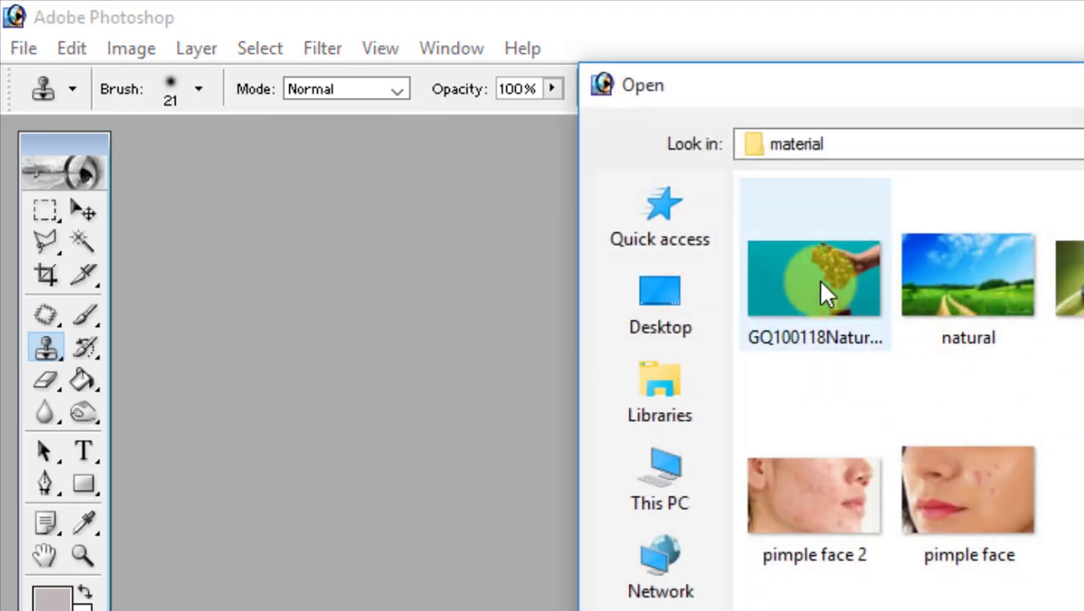
ctrl+click(821, 485)
ctrl+click(924, 479)
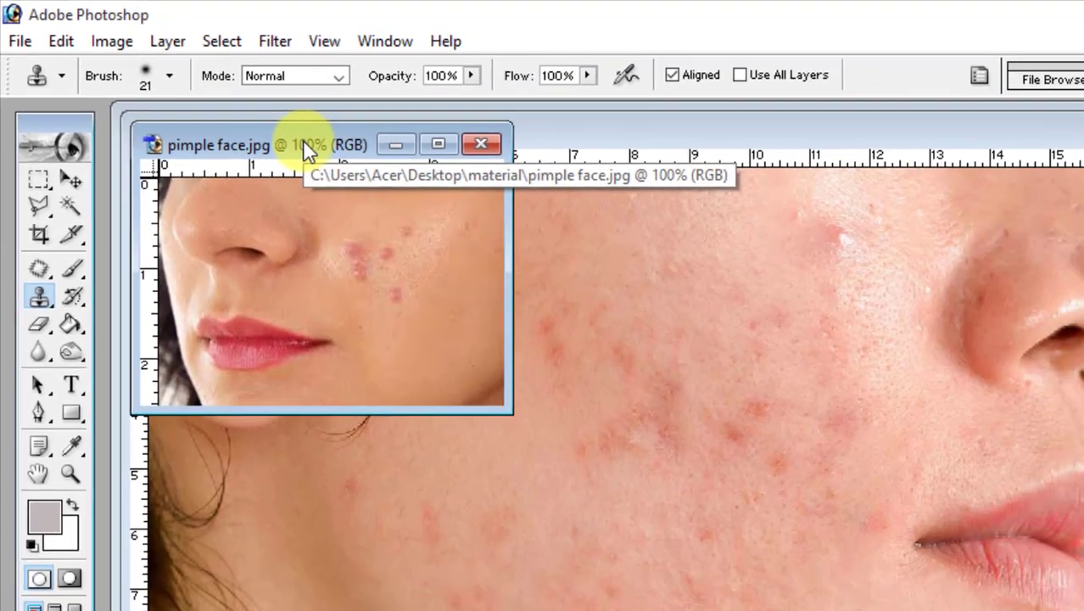
- Maximize the pimple face window and zoom to 300% on the cheek pimples
double_click(303, 143)
click(862, 460)
click(751, 467)
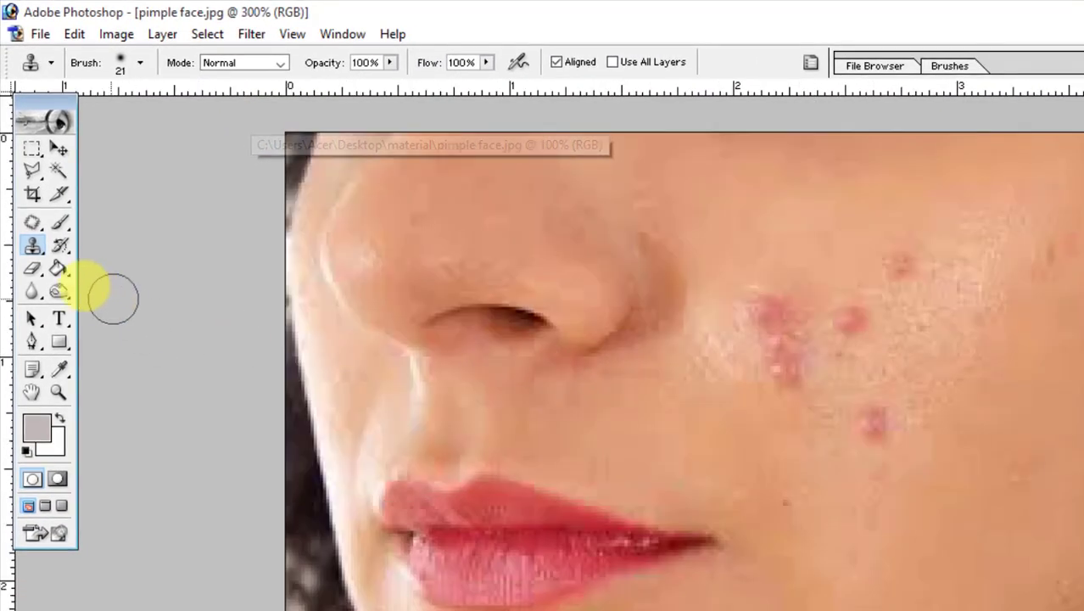
- Select the Clone Stamp Tool and try brush diameters of 68 and 97 px
click(32, 252)
click(123, 245)
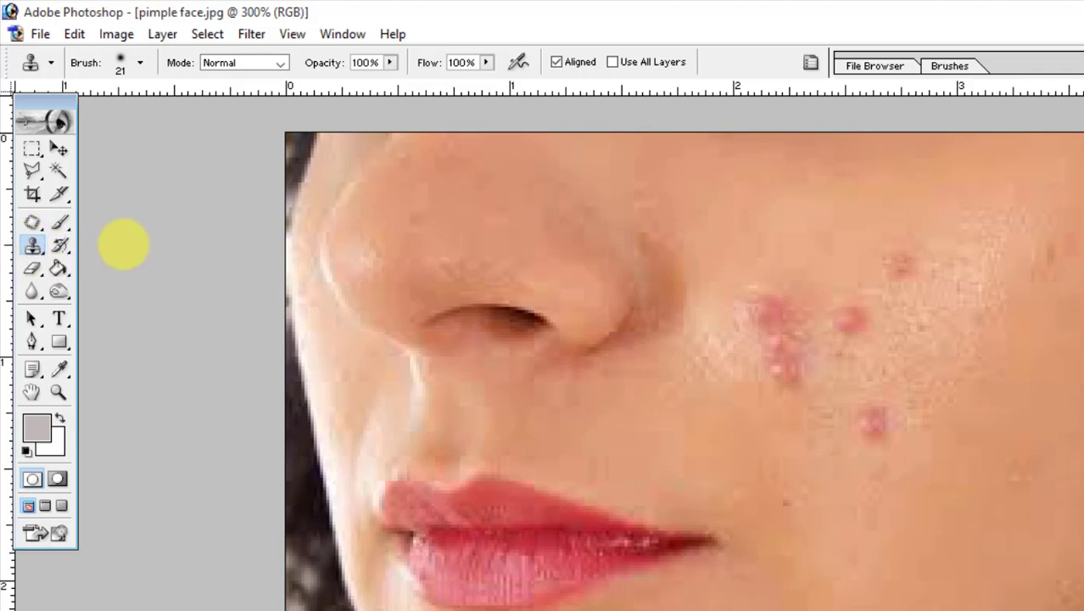
right_click(672, 322)
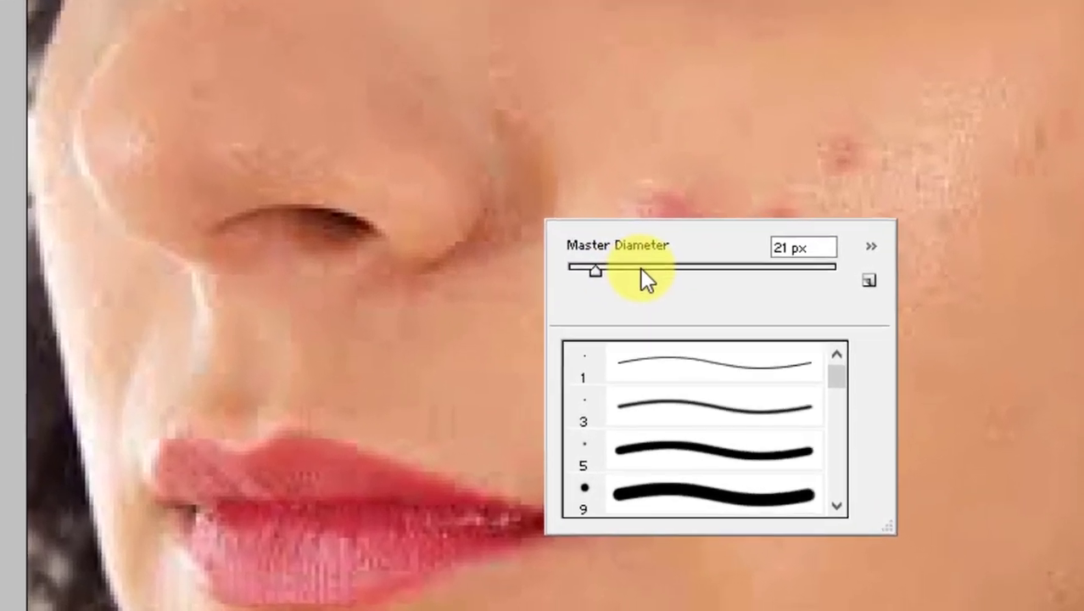
drag(639, 267, 646, 257)
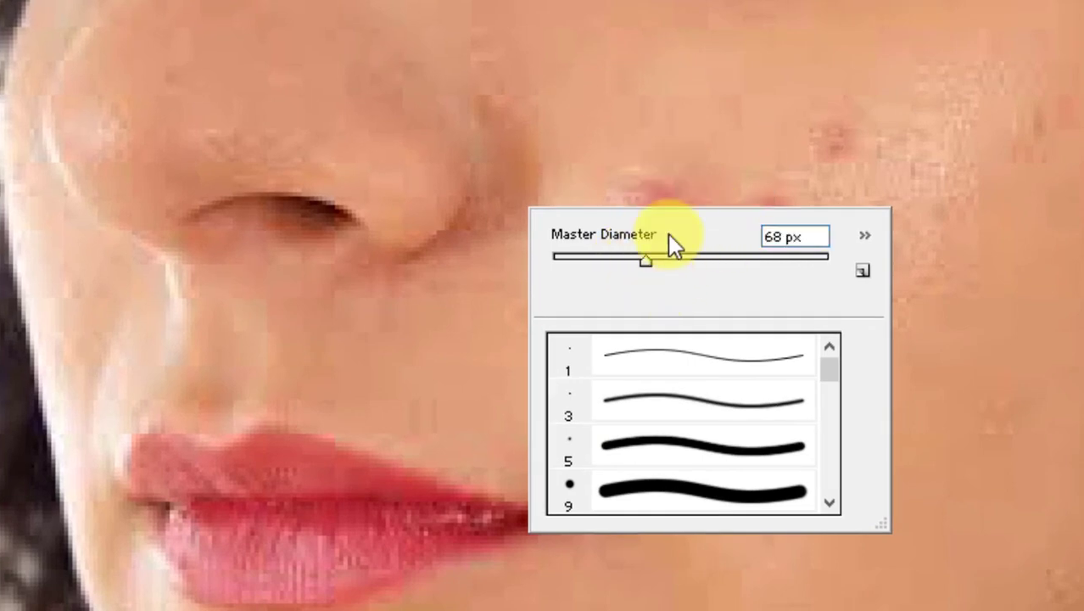
click(686, 261)
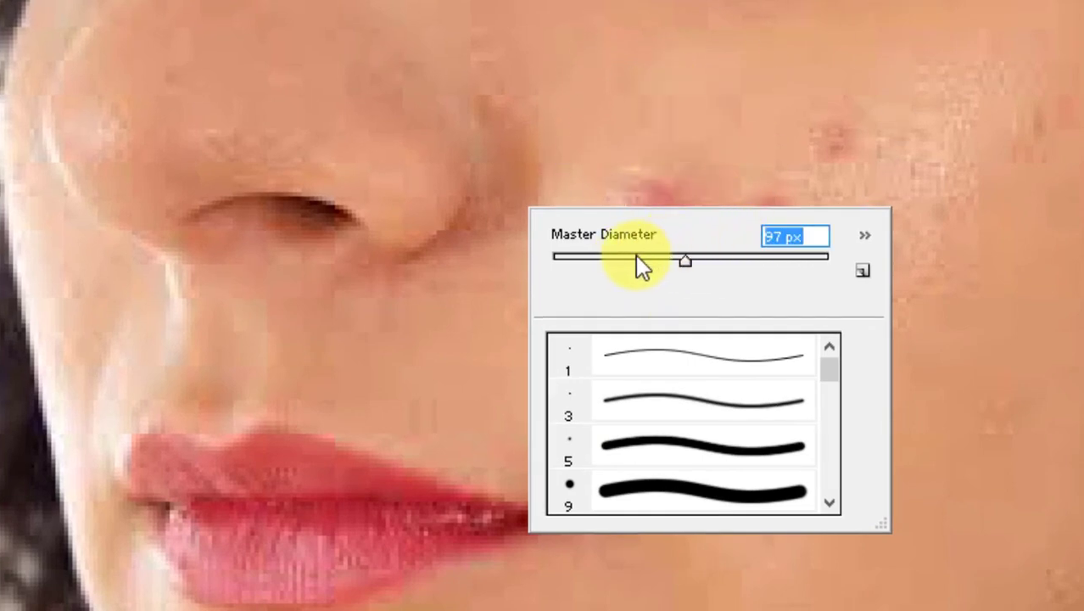
drag(636, 256, 613, 256)
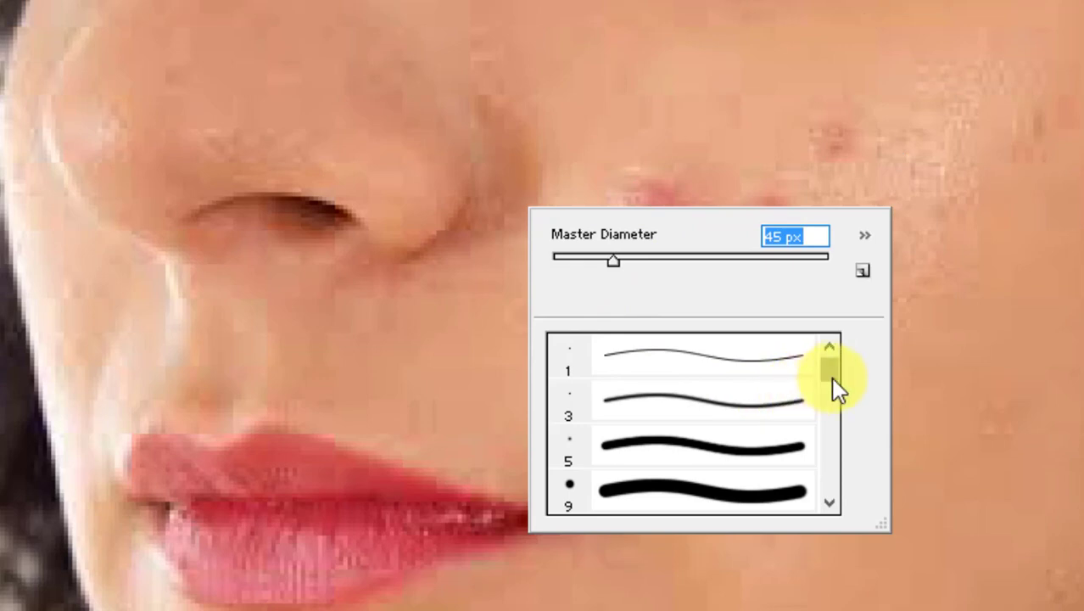
mouse_move(831, 370)
mouse_down()
mouse_move(828, 385)
mouse_move(827, 375)
mouse_up()
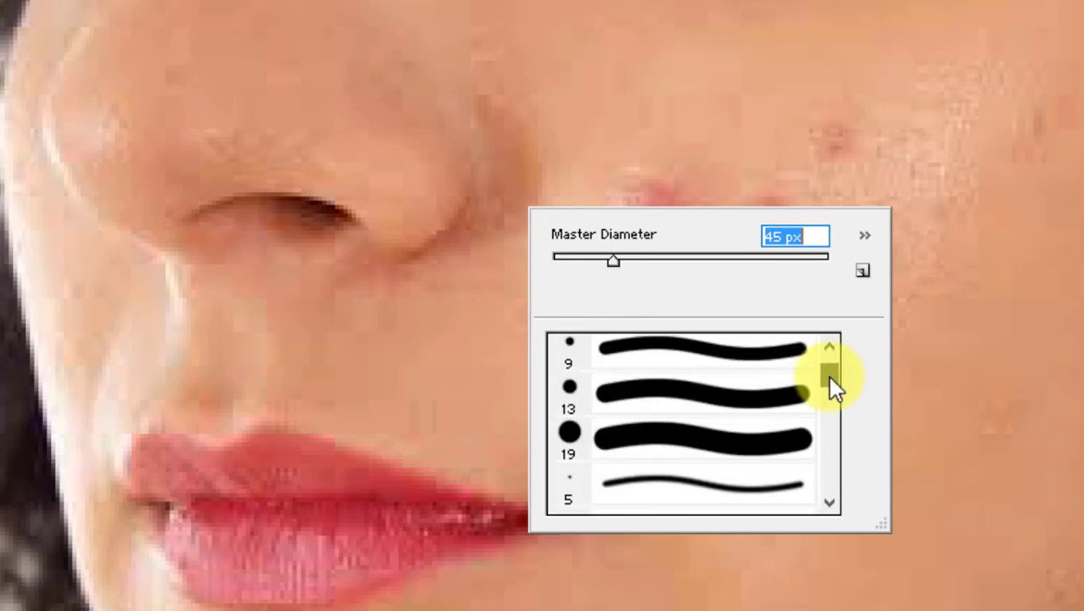
- Settle on a soft 45 px brush after trying a 19 px hard round and 42 px
click(665, 443)
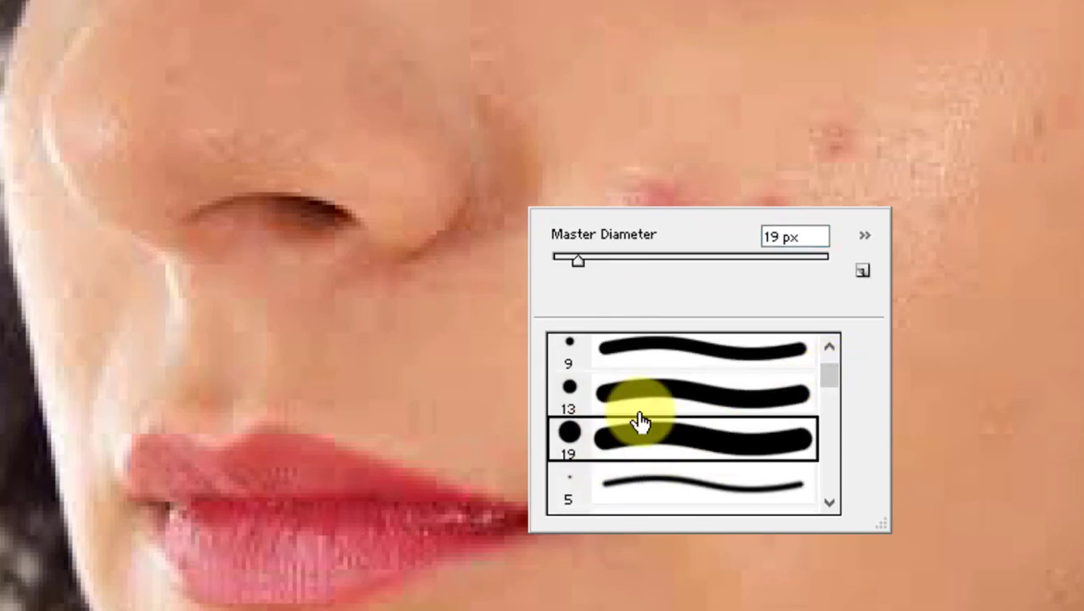
click(610, 259)
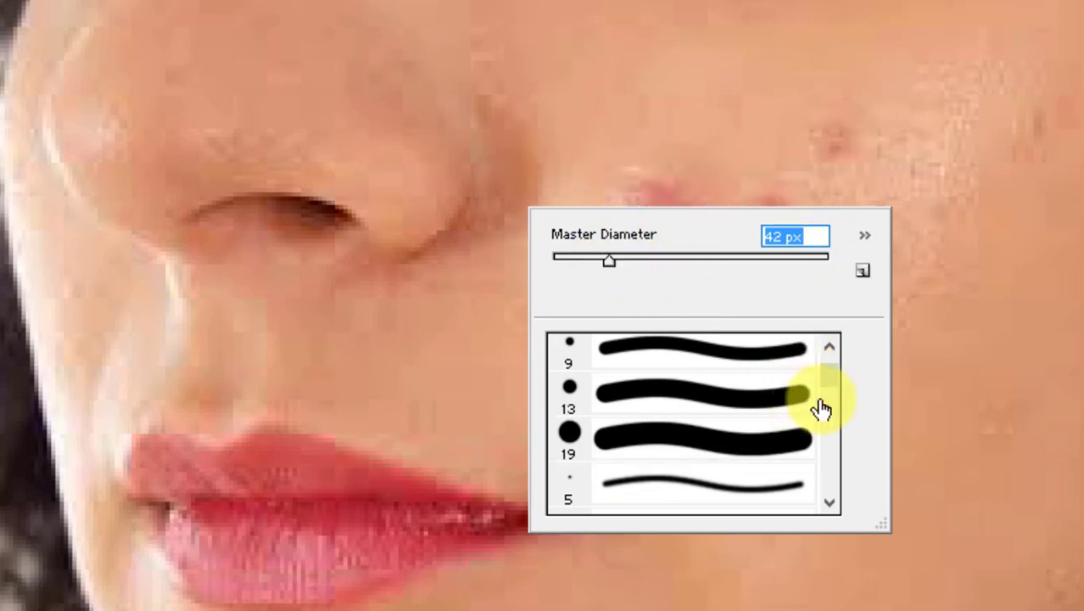
drag(829, 385, 834, 403)
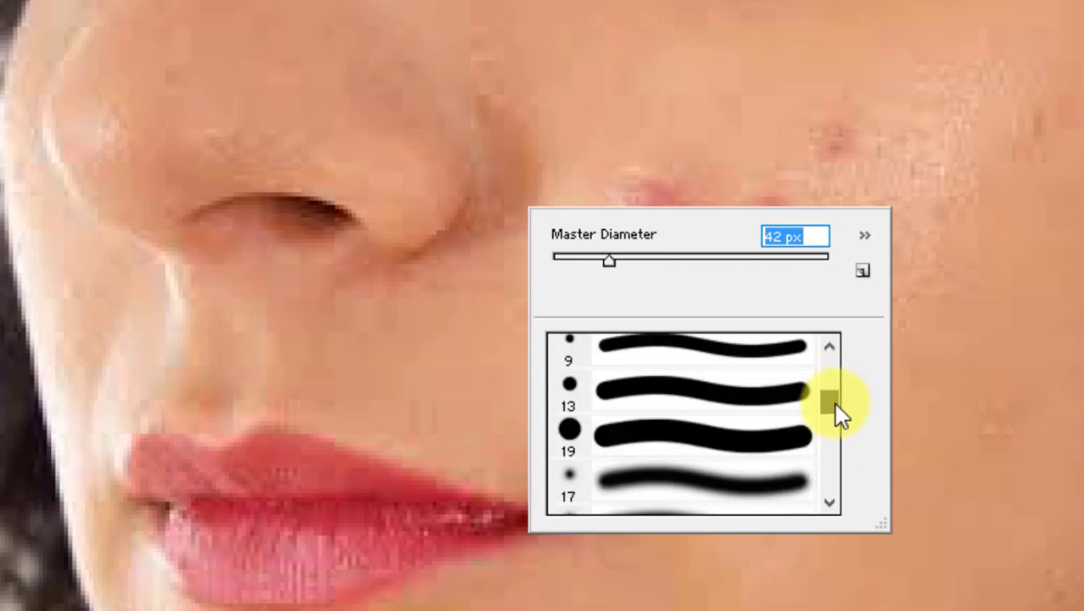
scroll(685, 485, down, 1)
scroll(684, 480, down, 1)
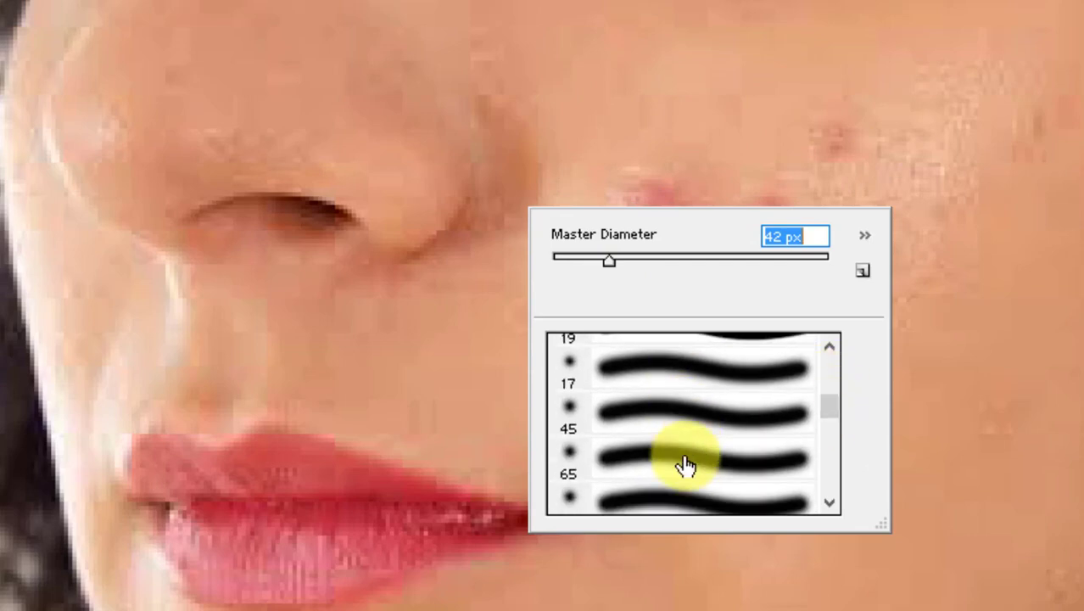
click(722, 427)
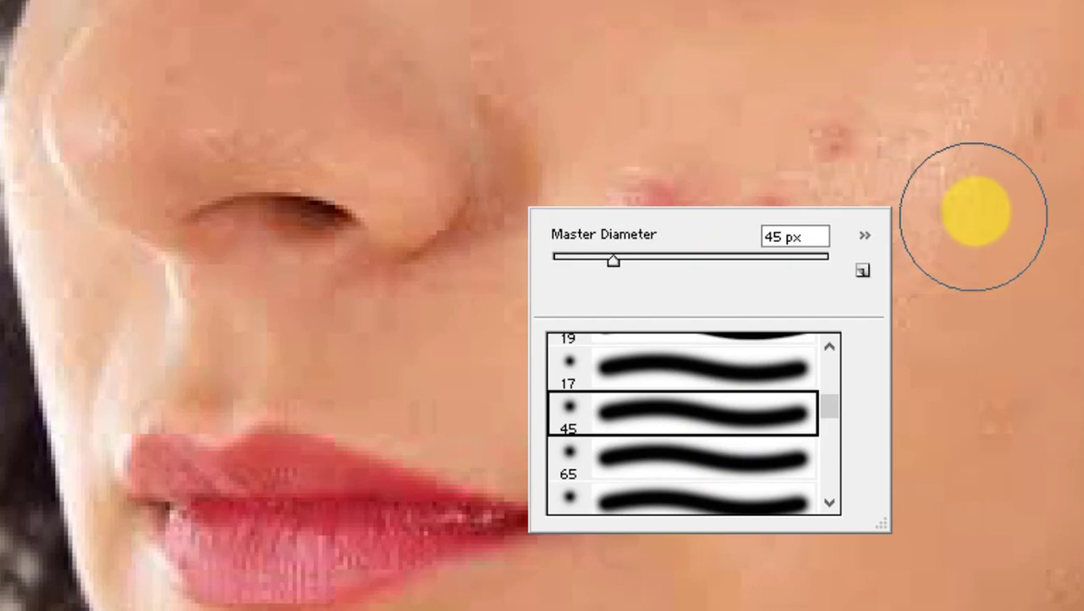
click(1020, 301)
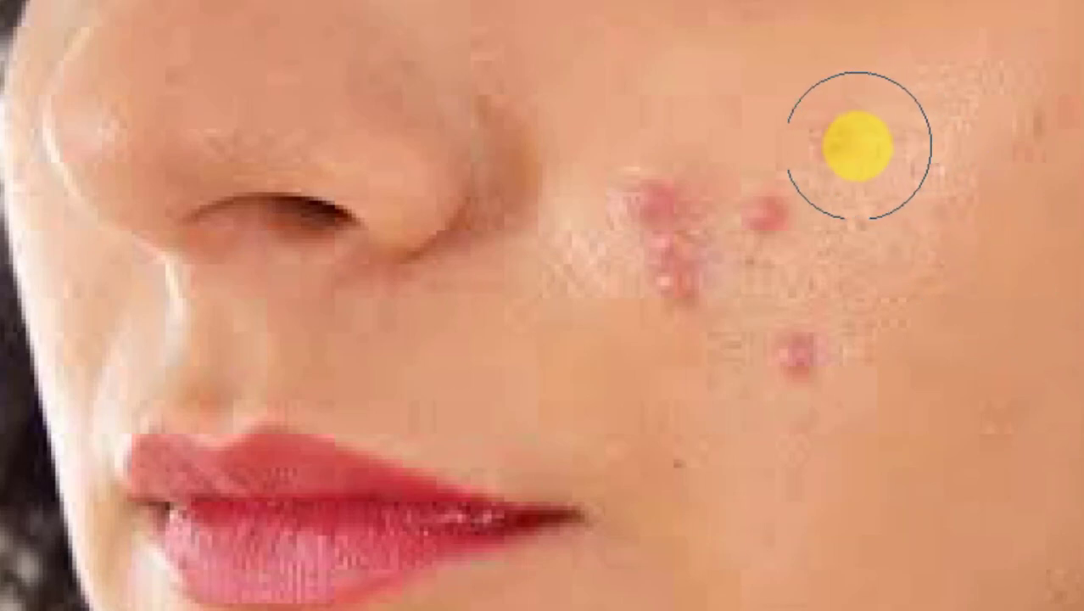
- Work the 45 px brush over the pink blemishes on the cheek beside the nose
click(773, 204)
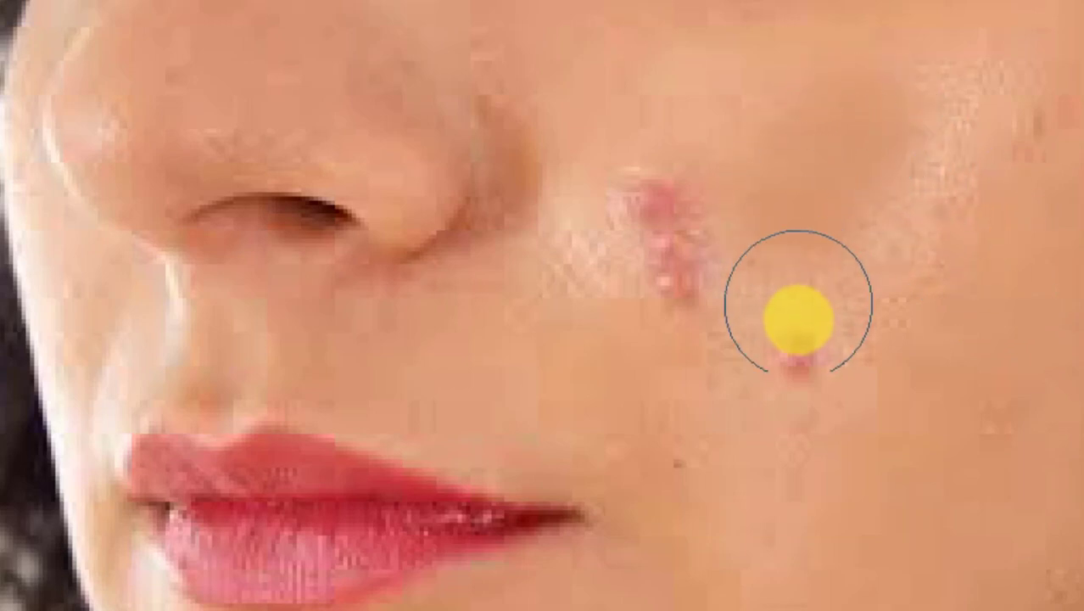
click(794, 365)
click(670, 223)
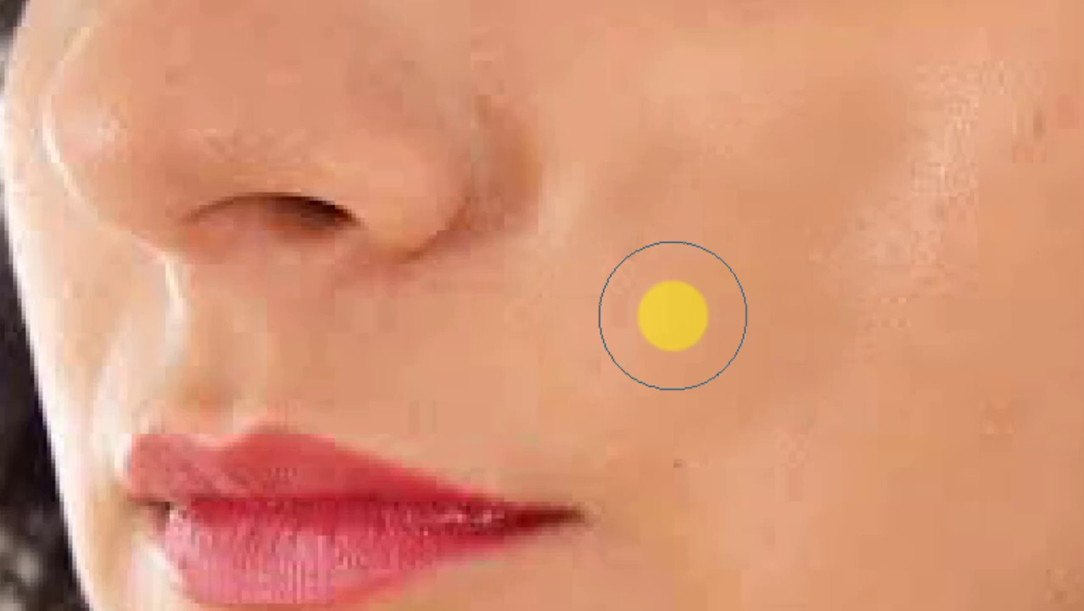
mouse_move(673, 315)
mouse_down()
mouse_move(649, 246)
mouse_move(752, 288)
mouse_up()
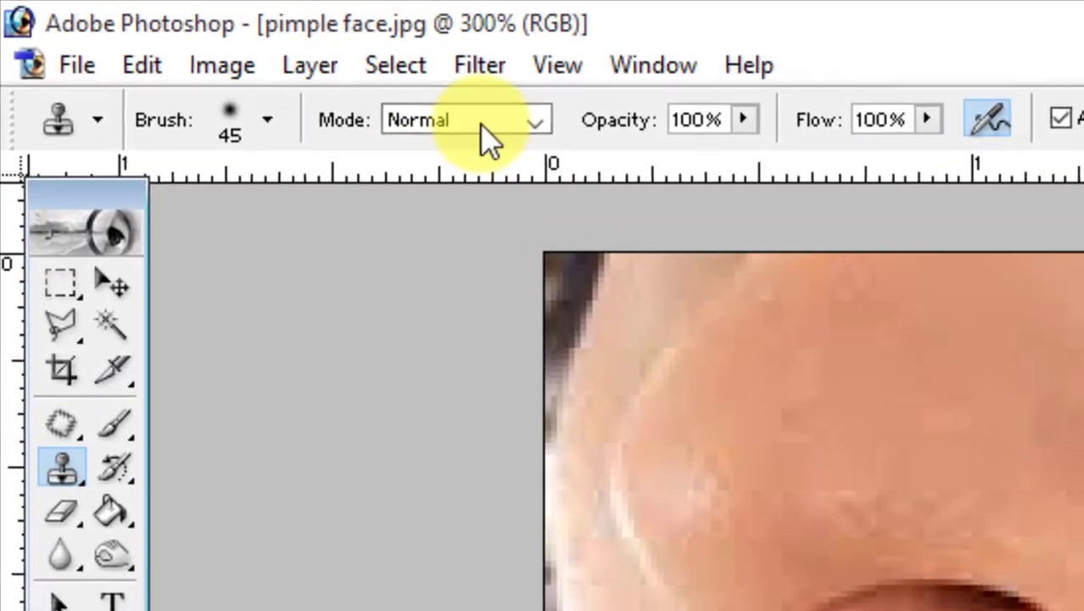
- Keep the clone stamp in Normal mode and lower its opacity to 27%
click(501, 127)
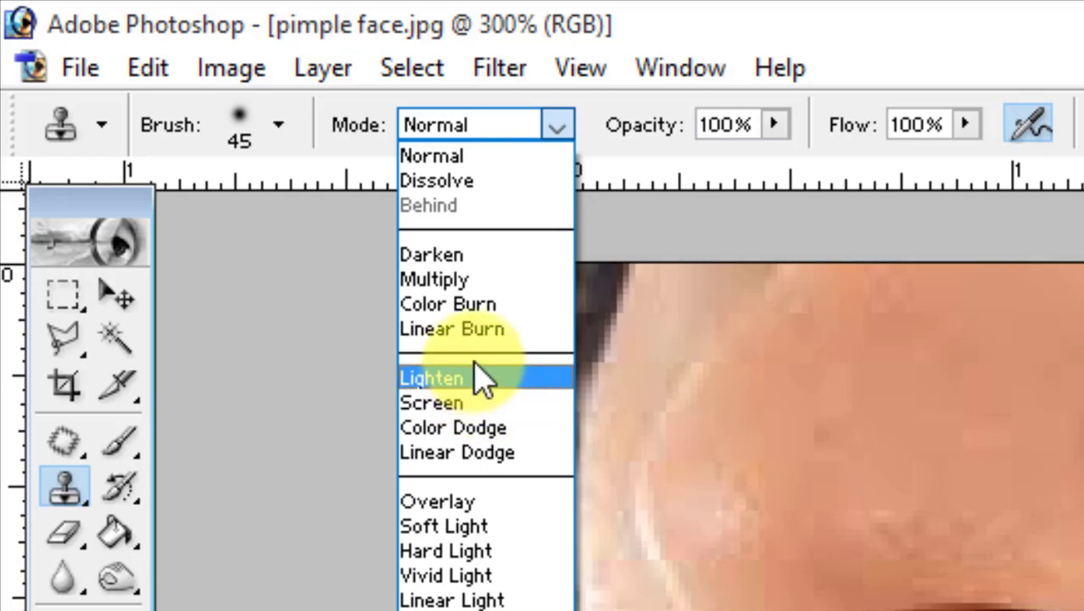
click(784, 123)
click(774, 127)
drag(775, 158, 621, 159)
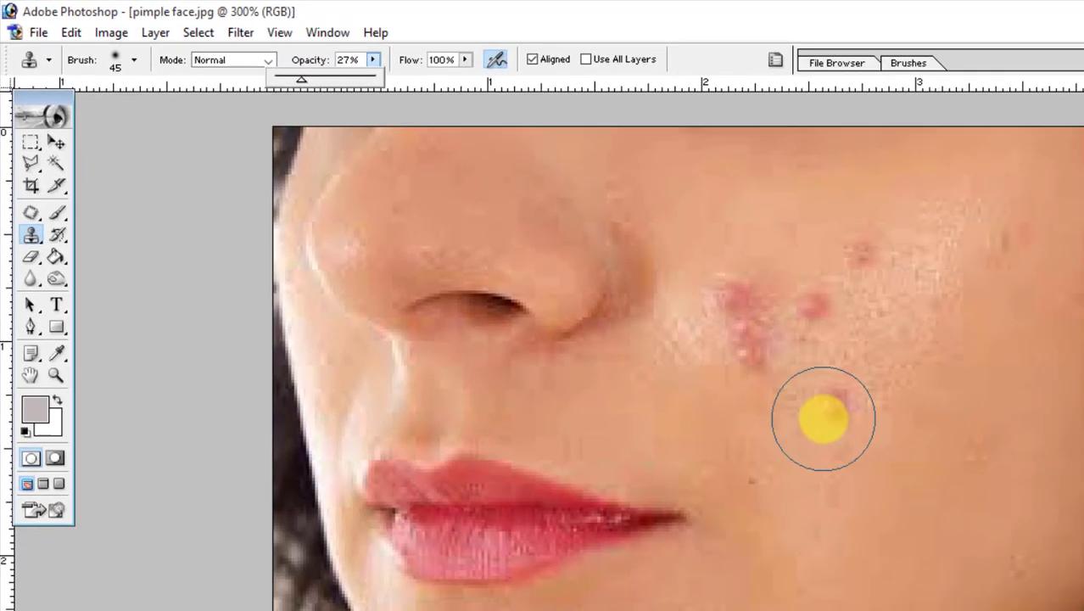
- Sample clear skin and clone it over the lower and upper cheek pimples
alt+click(864, 511)
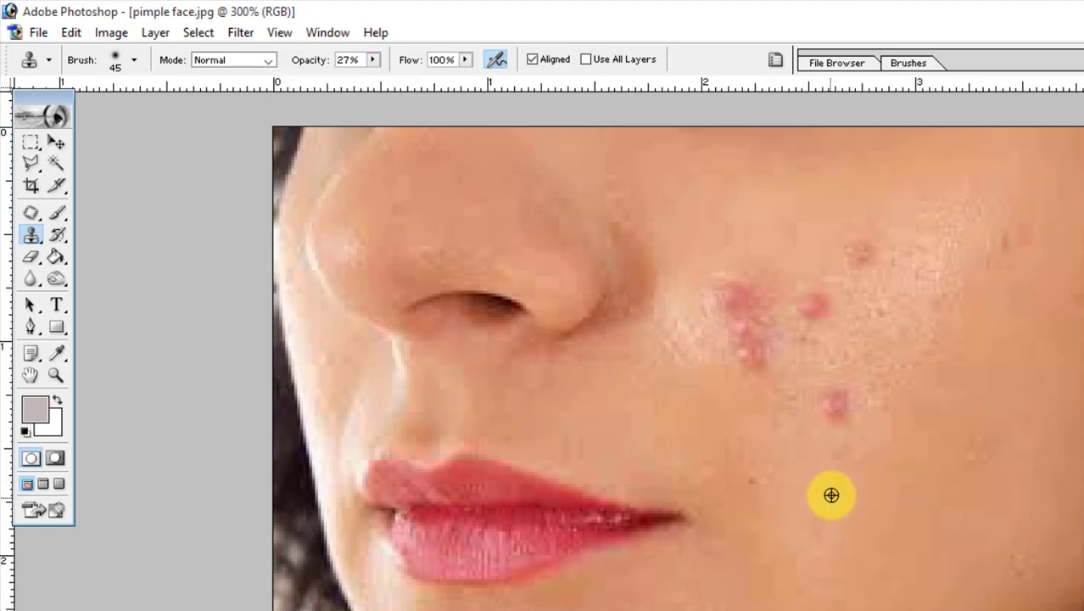
click(836, 415)
mouse_move(836, 402)
mouse_down()
mouse_move(864, 393)
mouse_move(846, 291)
mouse_move(874, 249)
mouse_move(907, 229)
mouse_move(968, 247)
mouse_move(759, 338)
mouse_move(712, 286)
mouse_move(763, 356)
mouse_move(746, 300)
mouse_move(753, 342)
mouse_move(695, 347)
mouse_move(813, 373)
mouse_move(770, 295)
mouse_move(887, 328)
mouse_move(939, 428)
mouse_move(685, 457)
mouse_move(585, 386)
mouse_move(683, 380)
mouse_move(674, 369)
mouse_up()
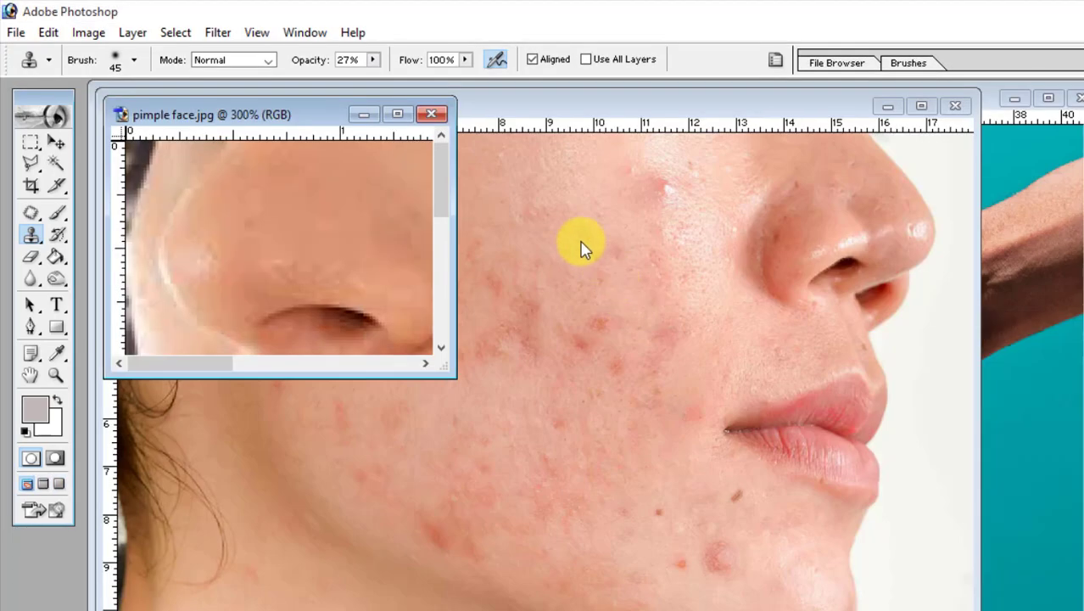
- Maximize pimple face 2.jpg and enlarge the clone brush to 74 px
click(619, 106)
double_click(619, 103)
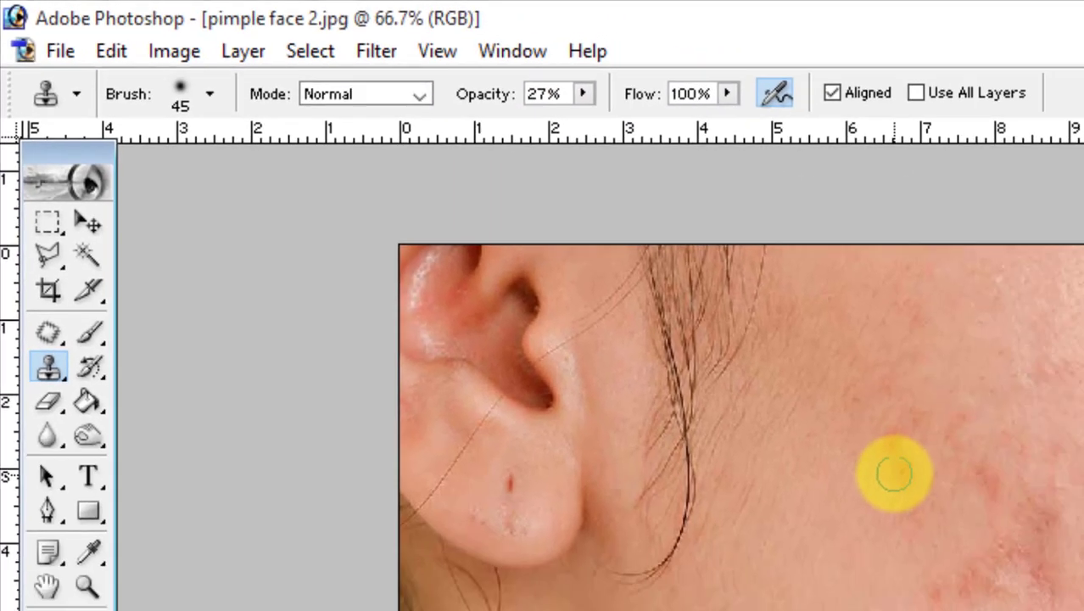
right_click(632, 329)
drag(632, 329, 642, 328)
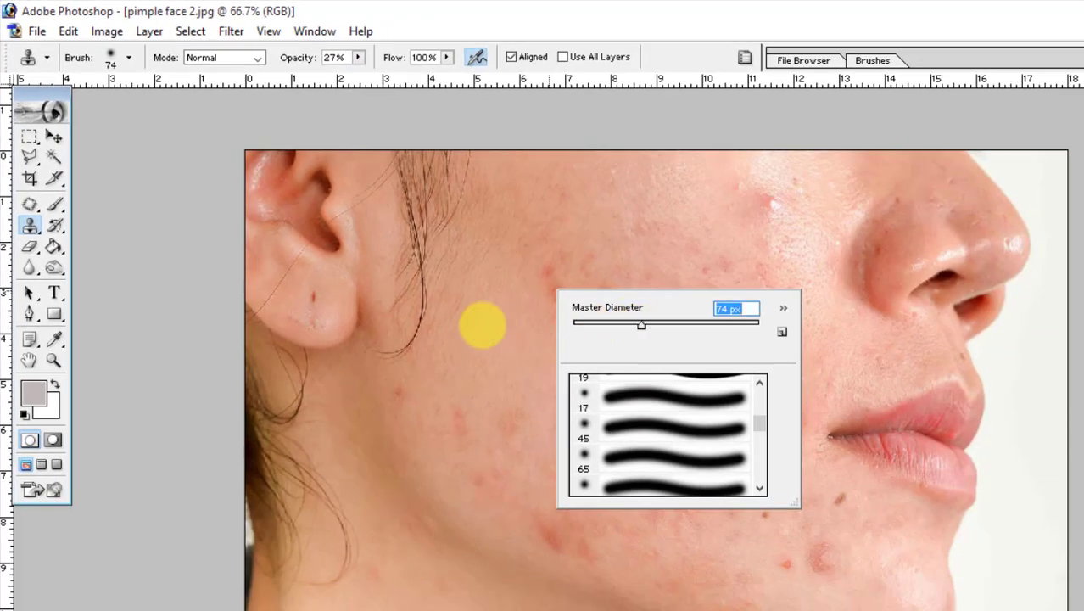
- Clone smooth skin over the cheek acne, resampling a fresh skin source higher up
click(531, 292)
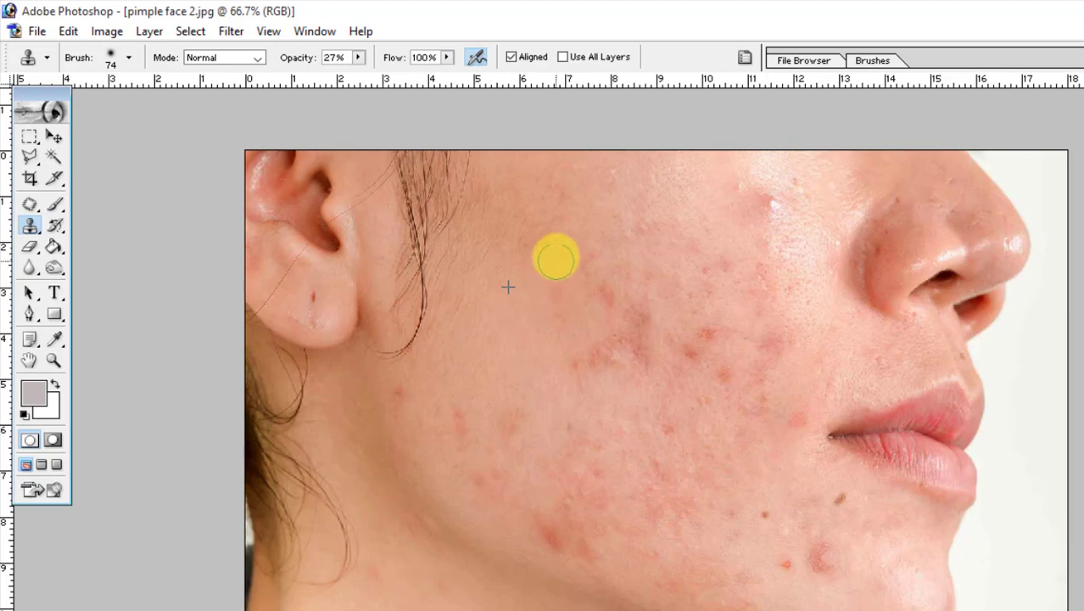
drag(555, 258, 543, 231)
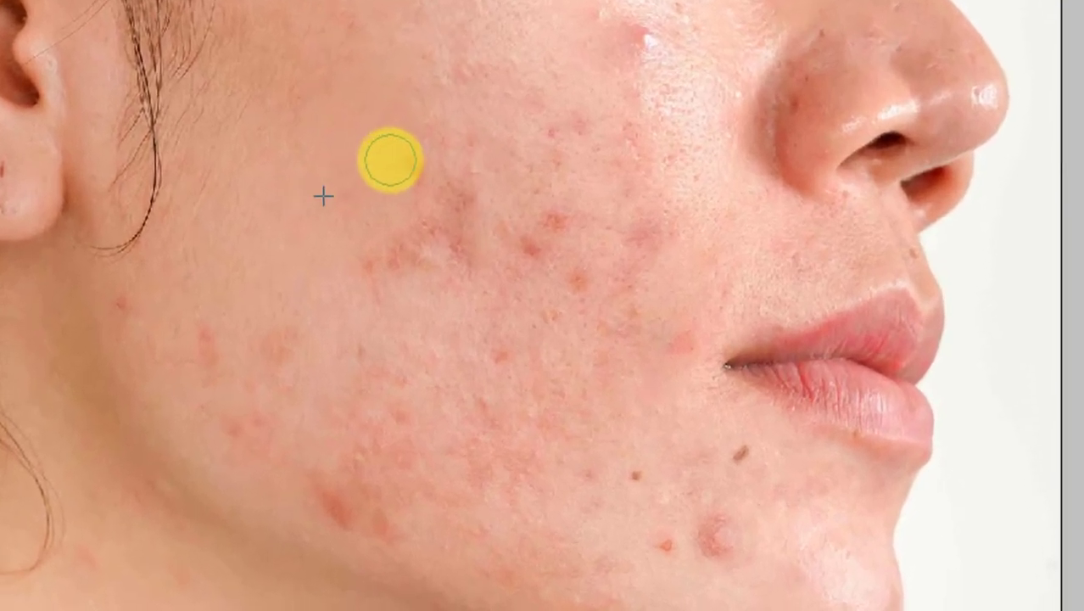
mouse_move(376, 78)
mouse_down()
mouse_move(343, 11)
mouse_move(457, 37)
mouse_move(398, 44)
mouse_move(389, 148)
mouse_move(402, 155)
mouse_up()
mouse_move(517, 278)
mouse_down()
mouse_move(479, 358)
mouse_move(479, 309)
mouse_move(445, 267)
mouse_move(423, 394)
mouse_move(553, 338)
mouse_move(561, 249)
mouse_move(603, 266)
mouse_move(556, 382)
mouse_move(593, 283)
mouse_move(352, 182)
mouse_move(577, 205)
mouse_up()
alt+click(378, 136)
- Resize the clone brush to 79 px after trying the 19 px brush
right_click(577, 205)
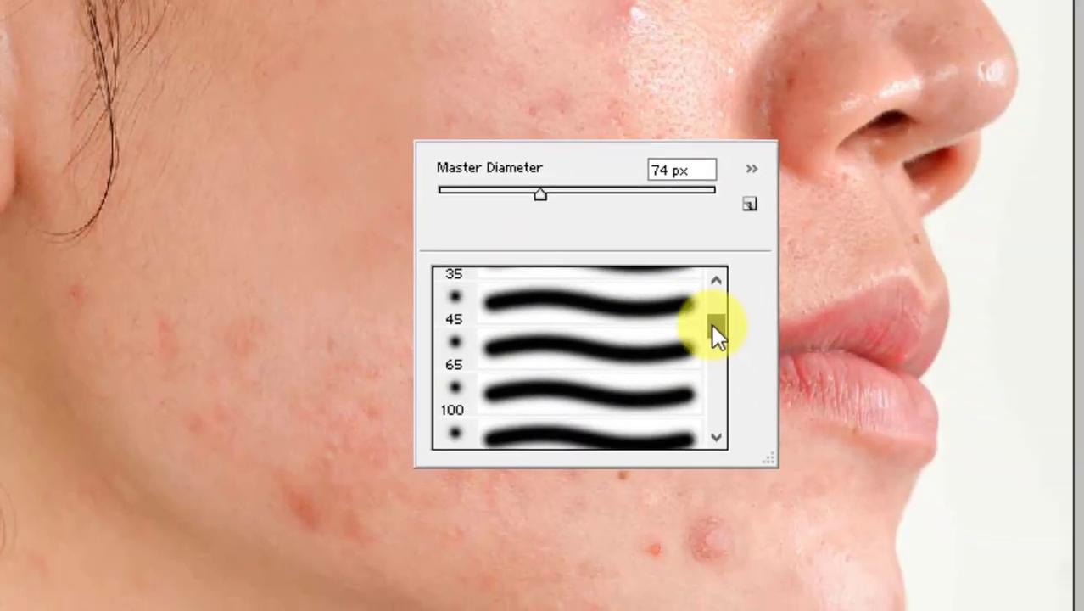
mouse_move(716, 334)
mouse_down()
mouse_move(717, 296)
mouse_move(718, 320)
mouse_up()
click(579, 298)
click(545, 194)
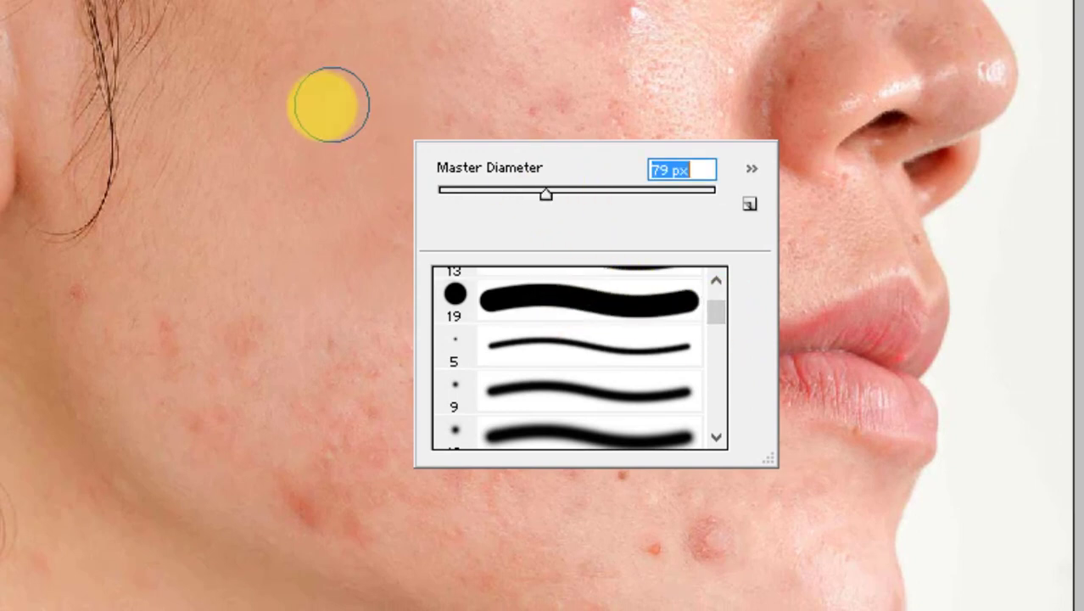
click(326, 111)
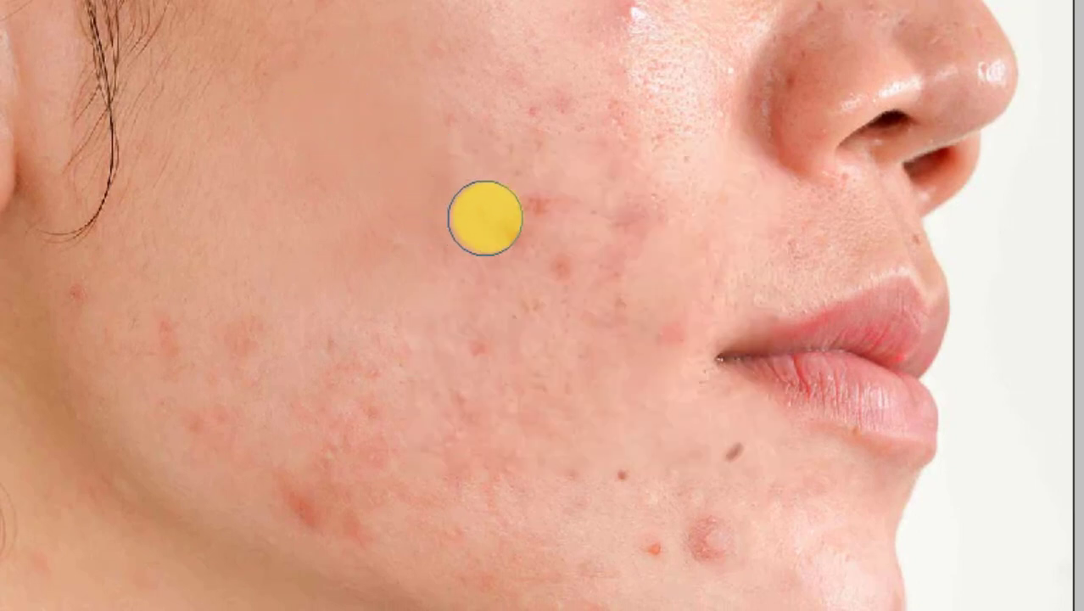
- Switch to a soft 45 px brush enlarged to 95 px, and raise clone opacity to 66%
right_click(463, 114)
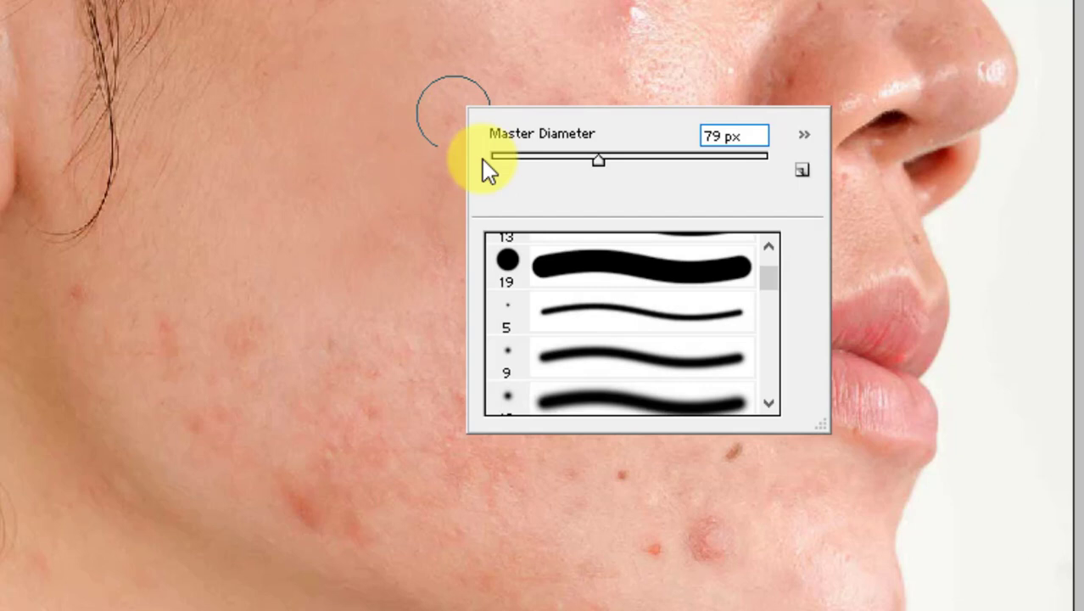
click(622, 331)
scroll(623, 364, down, 2)
scroll(627, 373, down, 2)
click(649, 386)
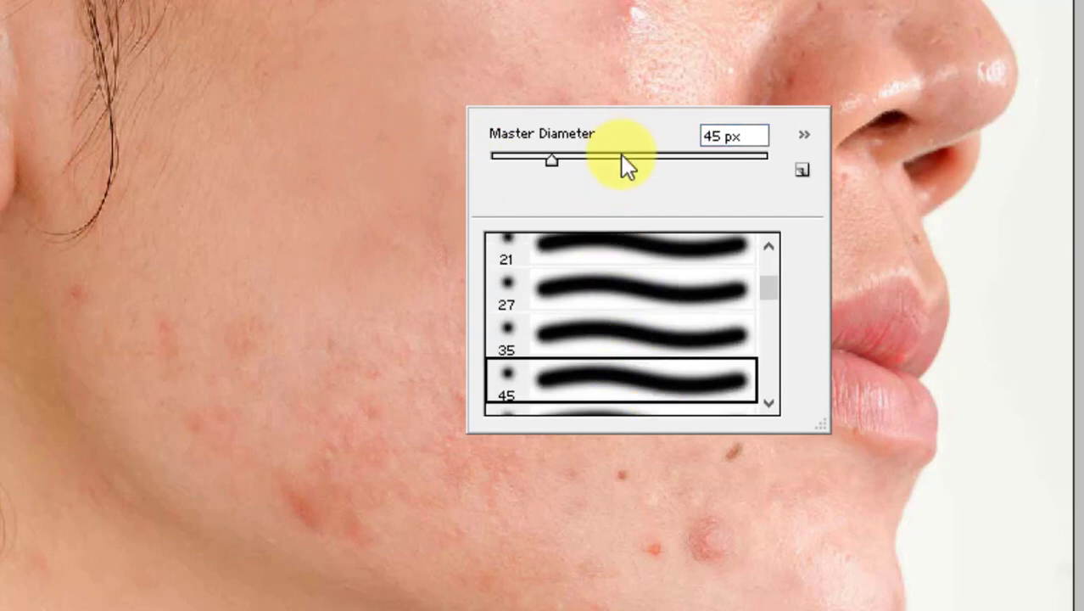
click(621, 156)
click(378, 144)
right_click(424, 158)
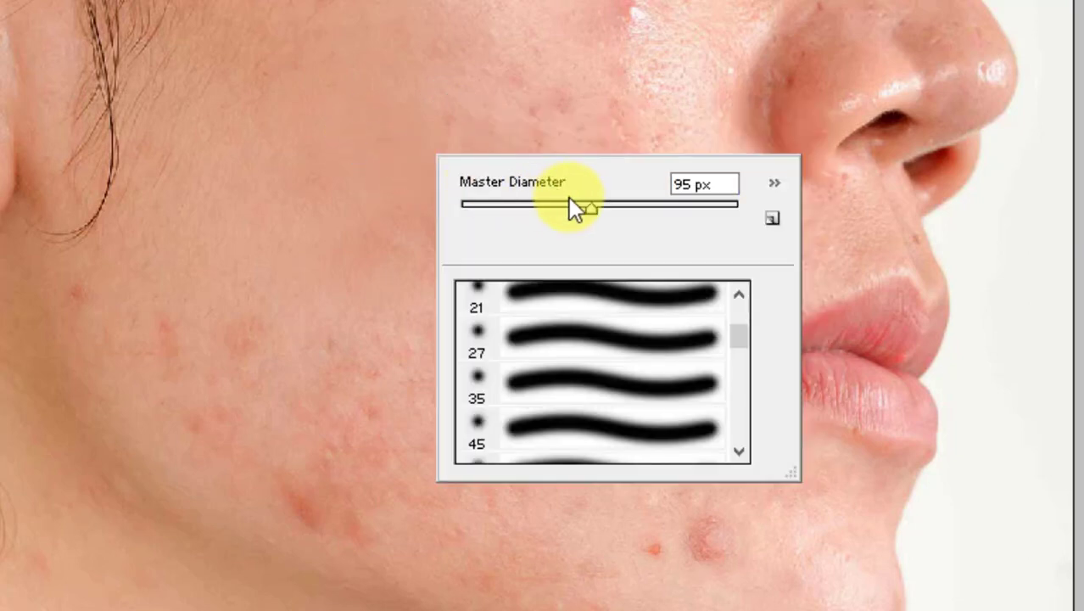
click(401, 112)
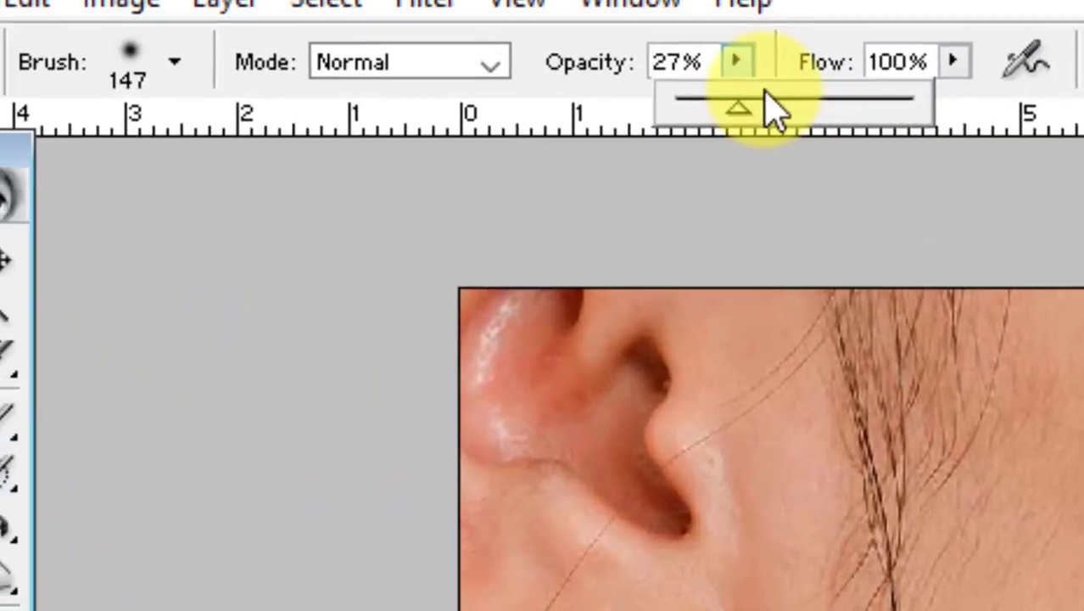
drag(764, 105, 865, 170)
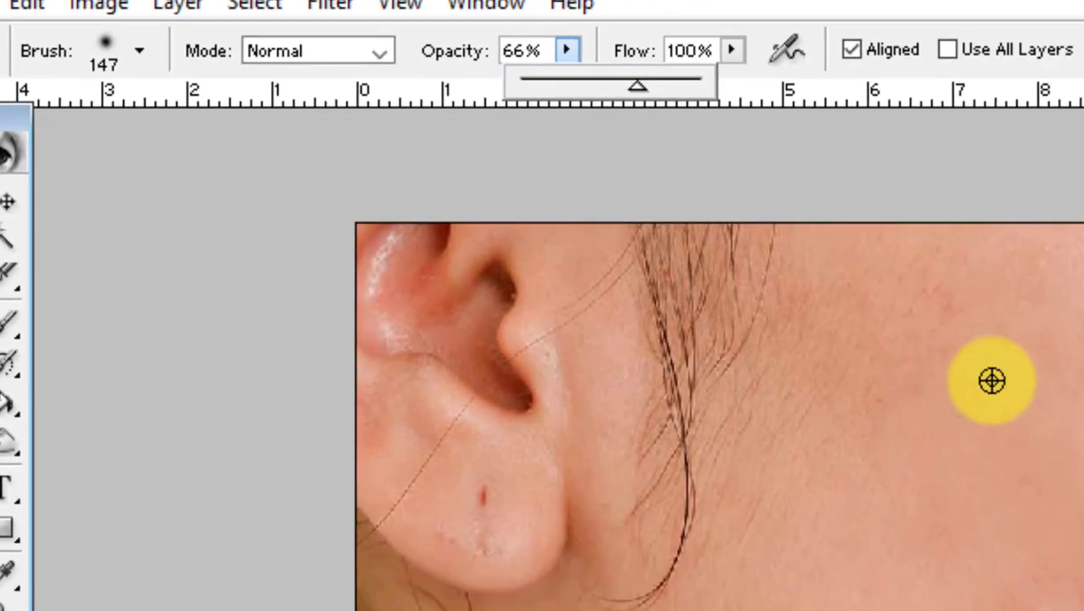
- Clone skin over the cheek acne, then paint a test copy of the lips and undo it
click(689, 326)
mouse_move(689, 326)
mouse_down()
mouse_move(757, 316)
mouse_move(730, 383)
mouse_move(750, 213)
mouse_move(769, 387)
mouse_move(757, 491)
mouse_move(659, 409)
mouse_move(660, 266)
mouse_move(566, 358)
mouse_move(496, 380)
mouse_move(466, 452)
mouse_move(436, 414)
mouse_move(567, 530)
mouse_move(619, 428)
mouse_move(594, 439)
mouse_move(667, 515)
mouse_move(604, 522)
mouse_move(526, 405)
mouse_move(386, 407)
mouse_move(575, 322)
mouse_move(812, 581)
mouse_move(646, 590)
mouse_move(598, 561)
mouse_move(588, 576)
mouse_move(671, 500)
mouse_move(707, 435)
mouse_move(789, 465)
mouse_move(743, 302)
mouse_move(703, 364)
mouse_up()
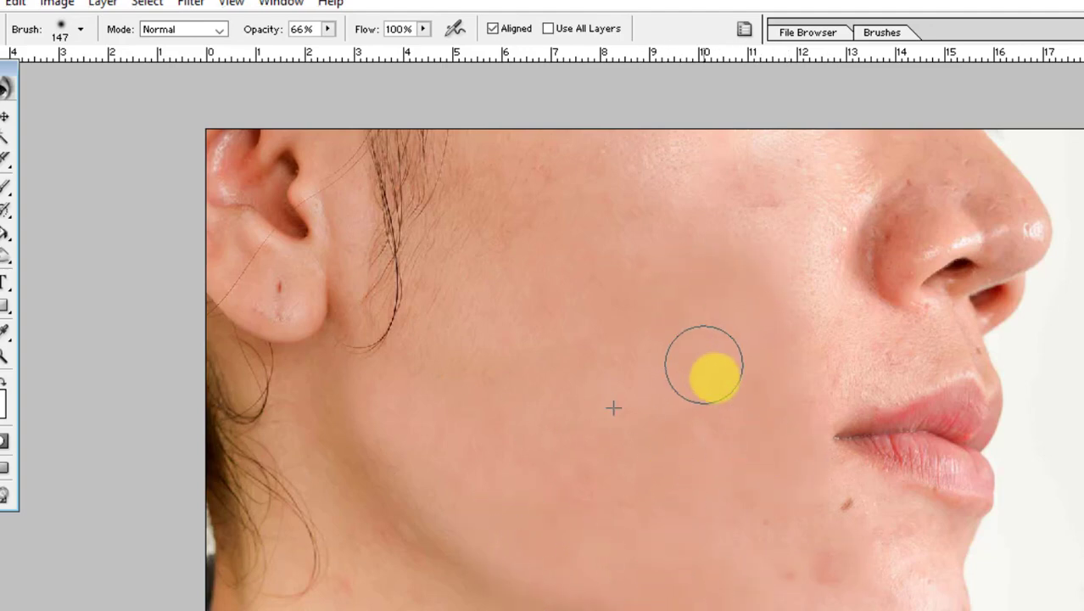
alt+click(1011, 430)
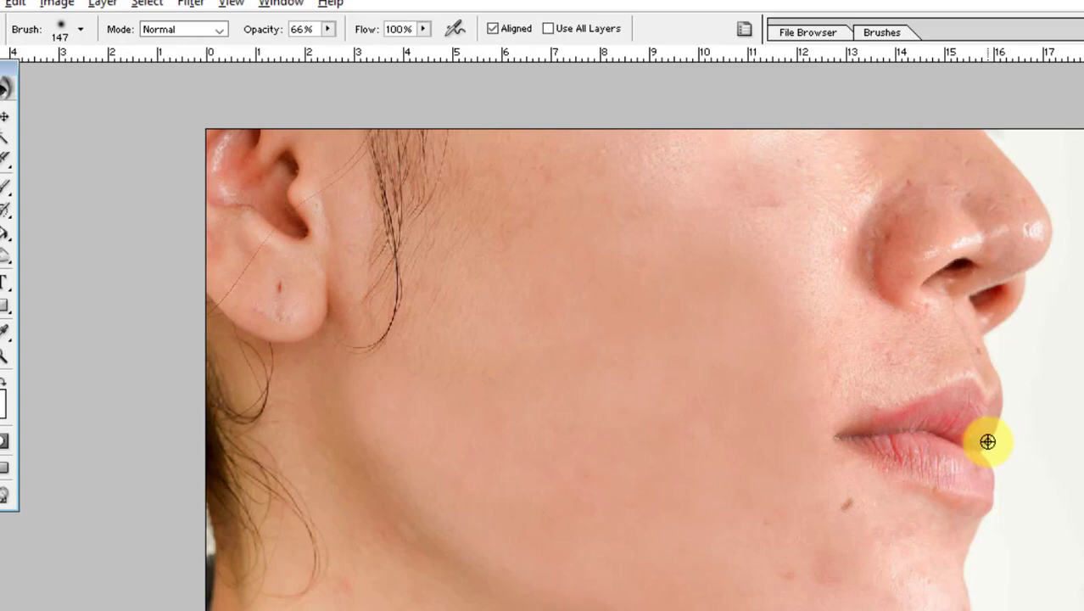
click(578, 350)
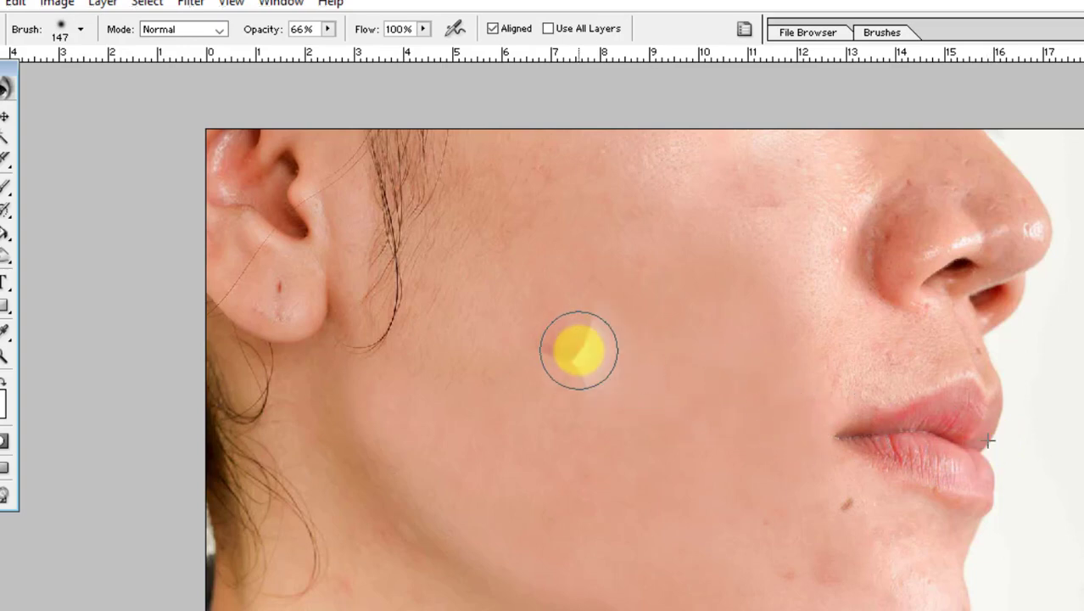
mouse_move(567, 331)
mouse_down()
mouse_move(537, 298)
mouse_move(501, 363)
mouse_move(561, 380)
mouse_move(563, 315)
mouse_move(477, 295)
mouse_move(460, 368)
mouse_move(539, 401)
mouse_move(568, 303)
mouse_move(423, 290)
mouse_move(445, 411)
mouse_move(533, 355)
mouse_move(424, 338)
mouse_move(456, 442)
mouse_up()
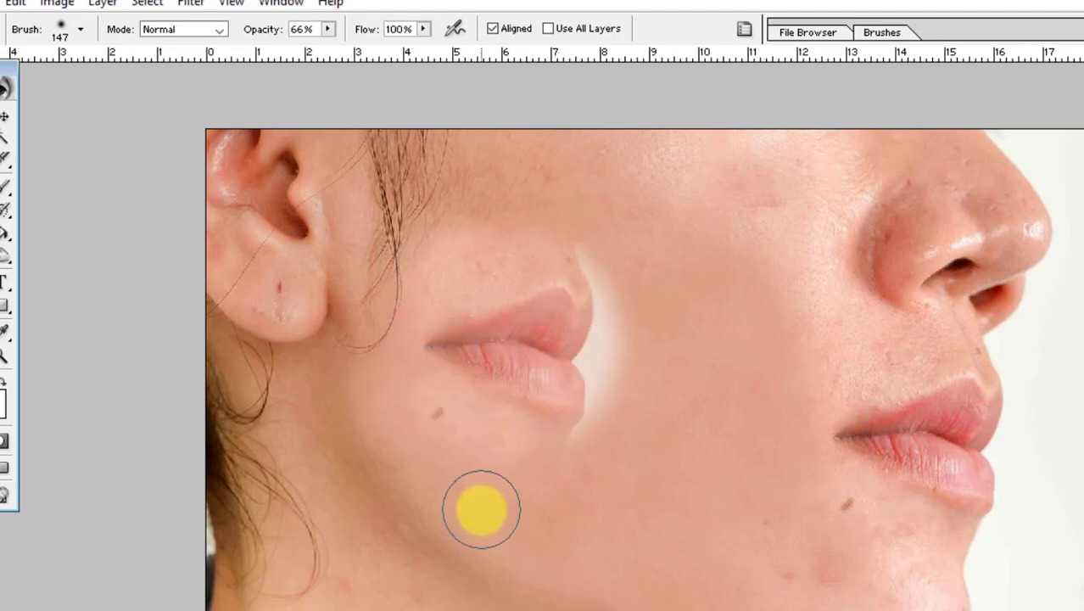
key(ctrl+z)
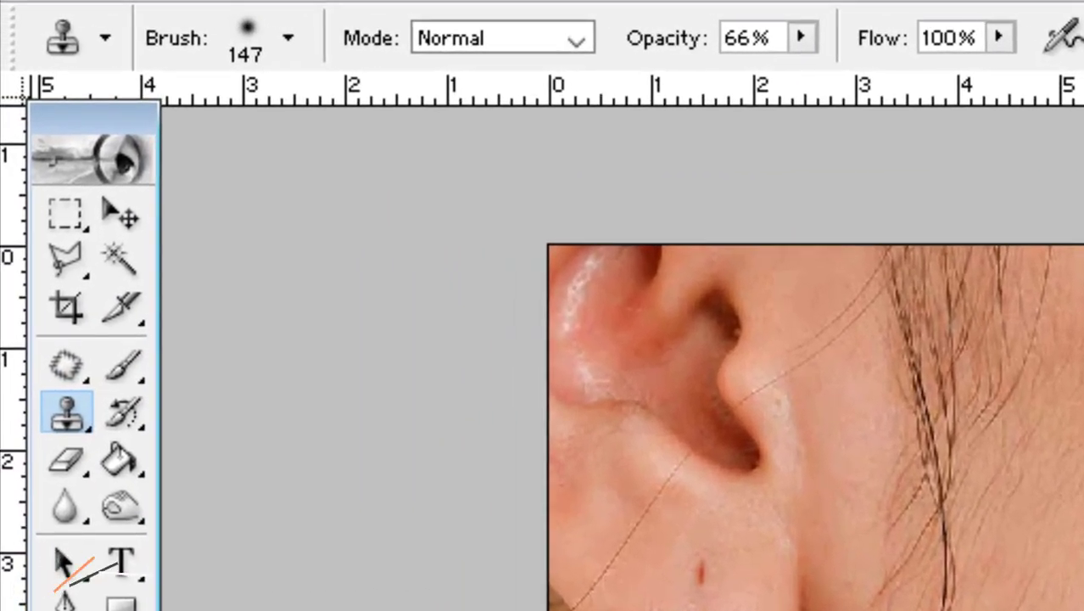
- Switch to the Pattern Stamp with a grey speckled pattern, undoing a test patch
click(88, 423)
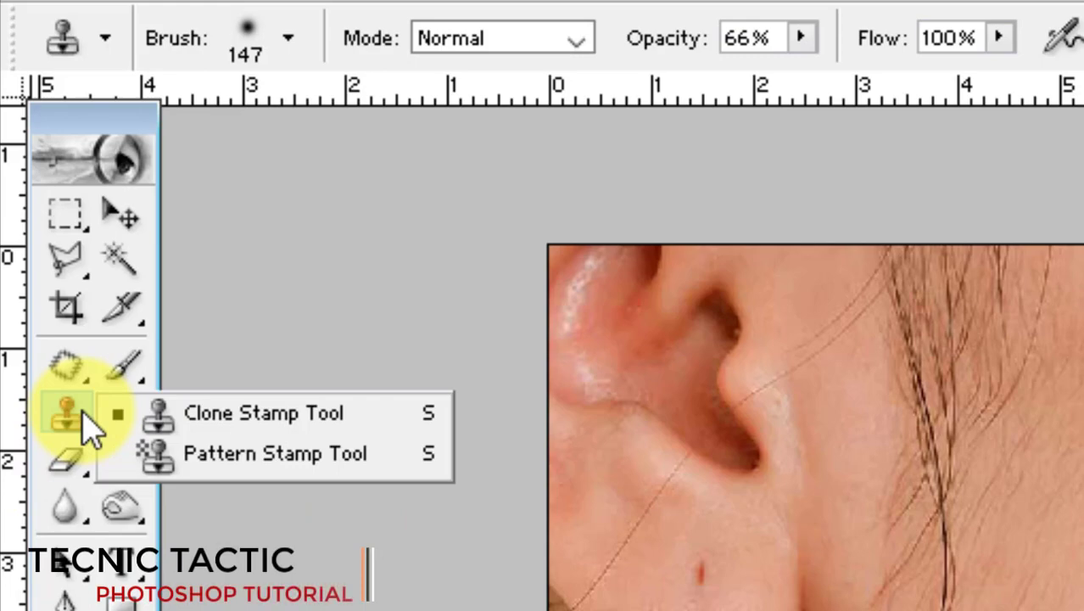
click(247, 457)
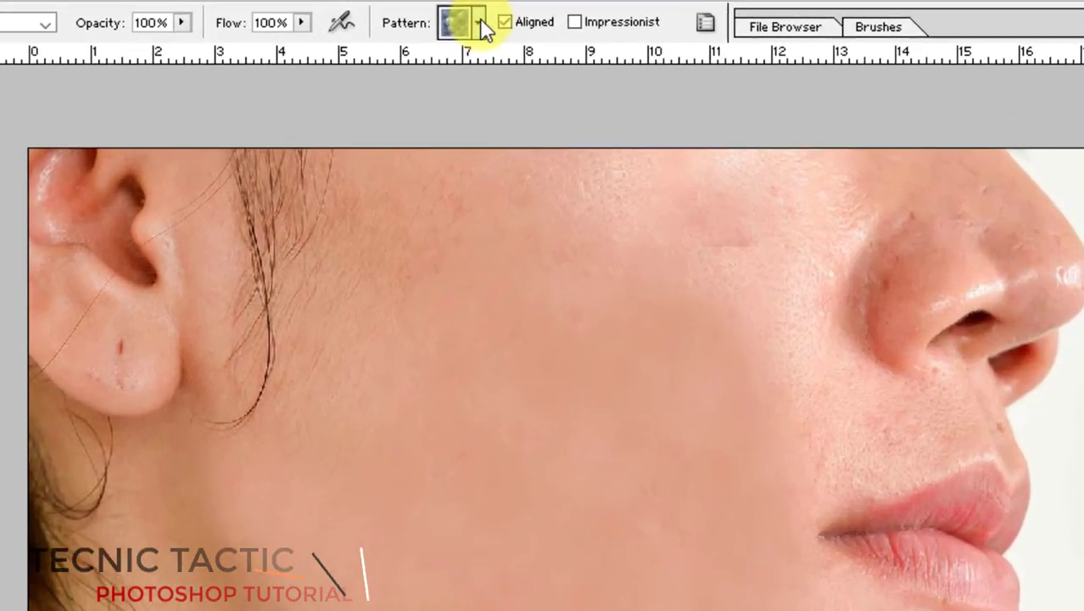
click(480, 24)
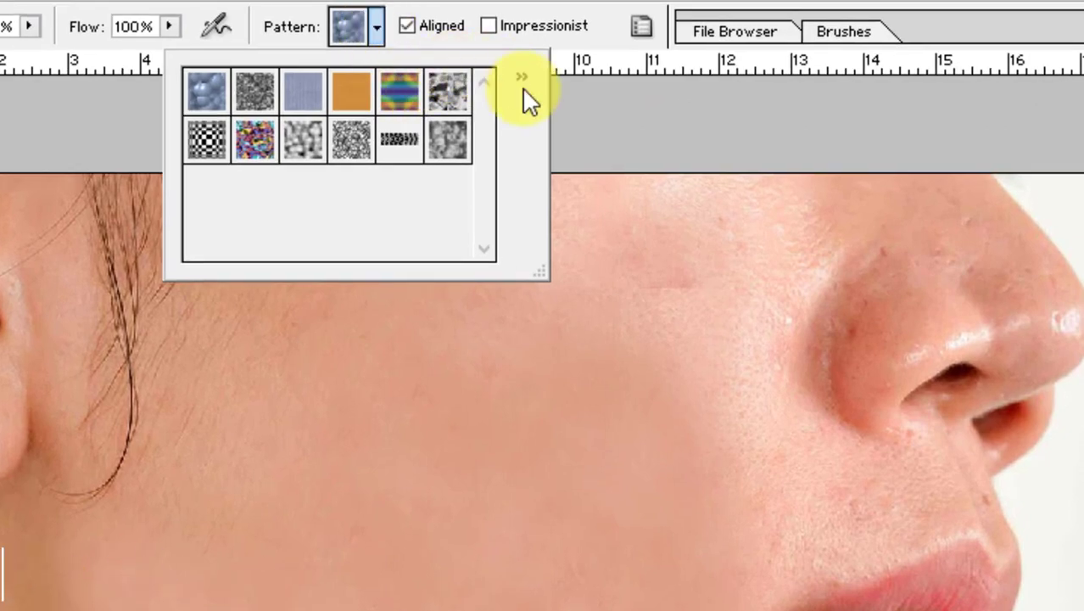
drag(448, 95, 314, 147)
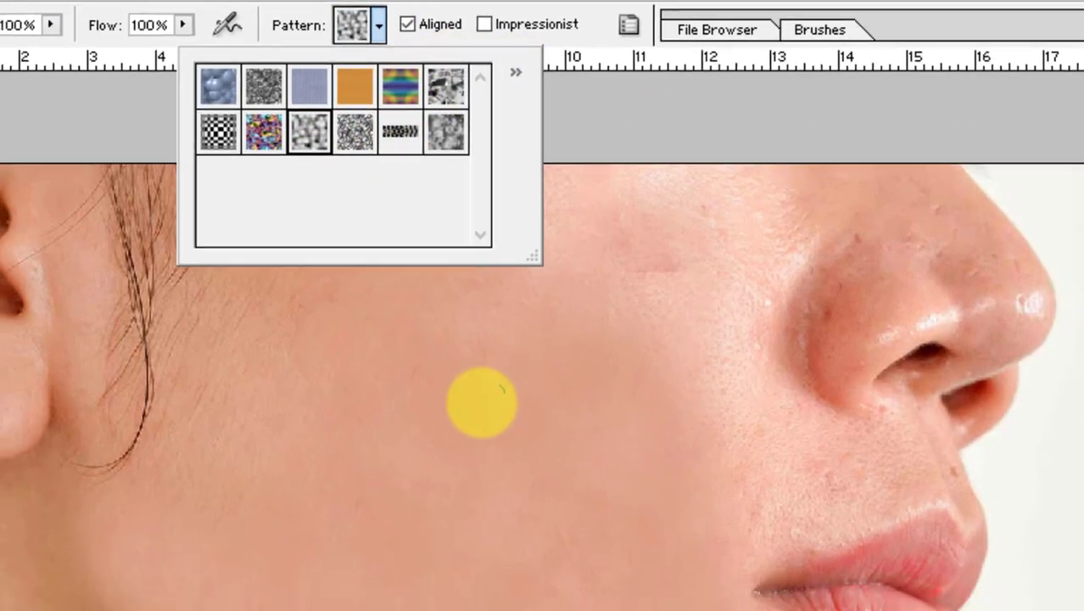
right_click(479, 258)
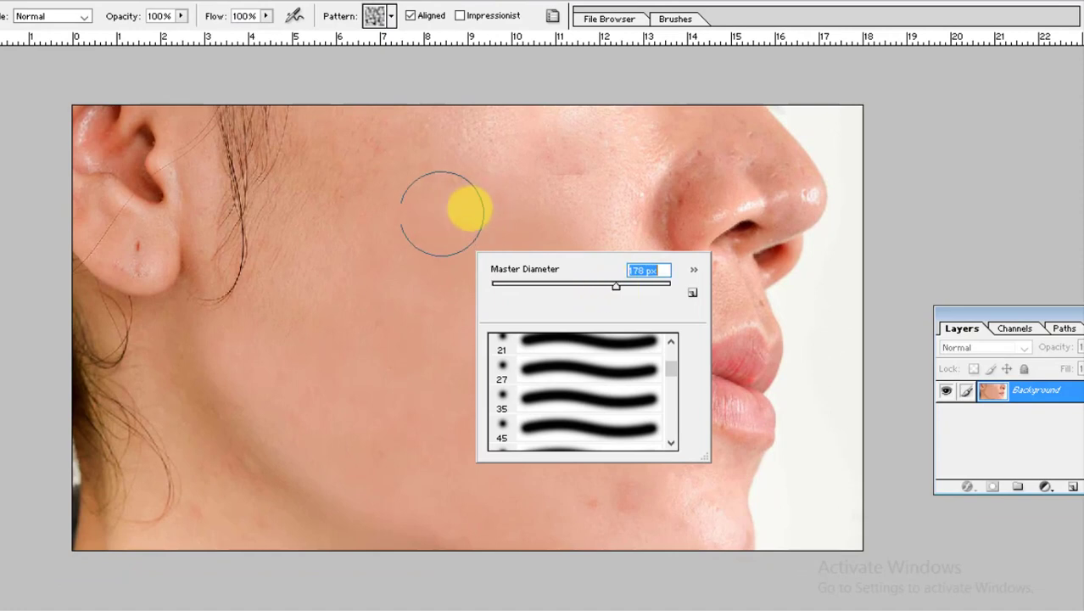
drag(441, 212, 523, 237)
key(ctrl+alt+z)
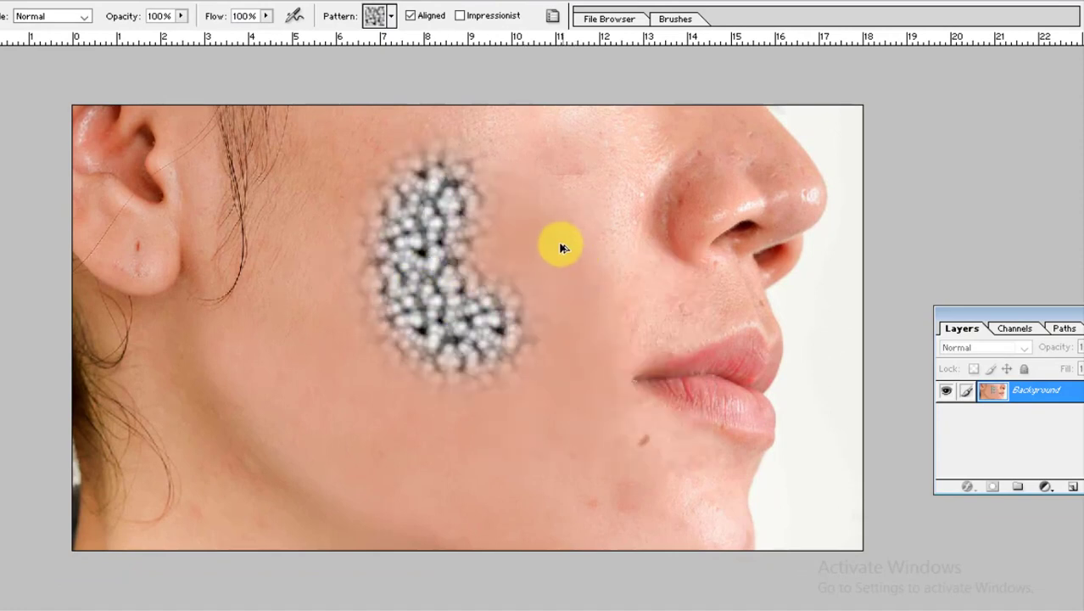
key(ctrl+alt+z)
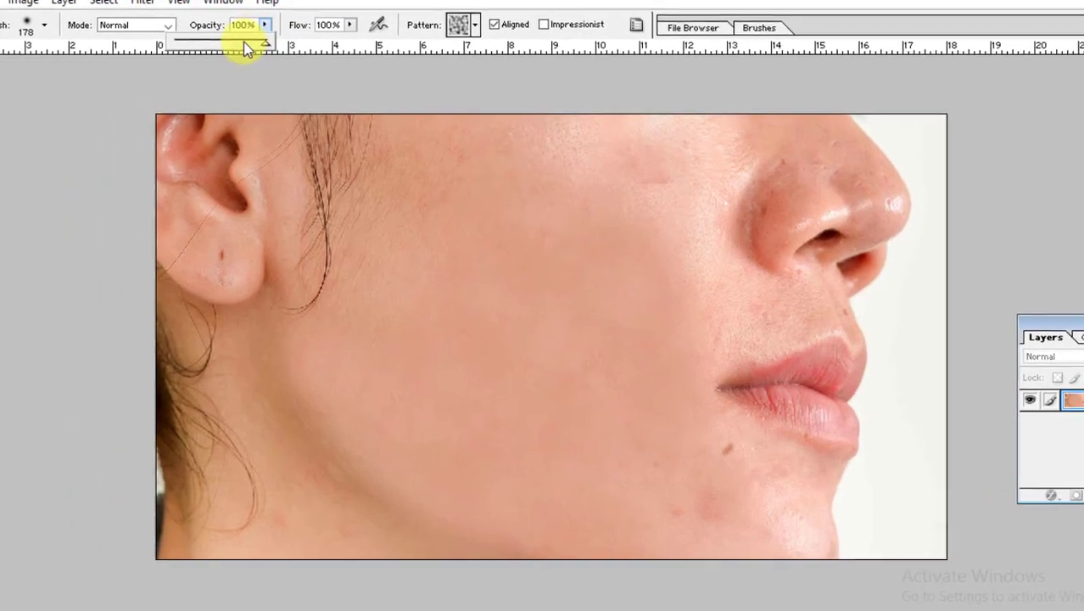
- Lower pattern opacity to 21%, undoing the trial pattern strokes on the cheek
mouse_move(195, 19)
mouse_down()
mouse_move(131, 45)
mouse_move(261, 48)
mouse_up()
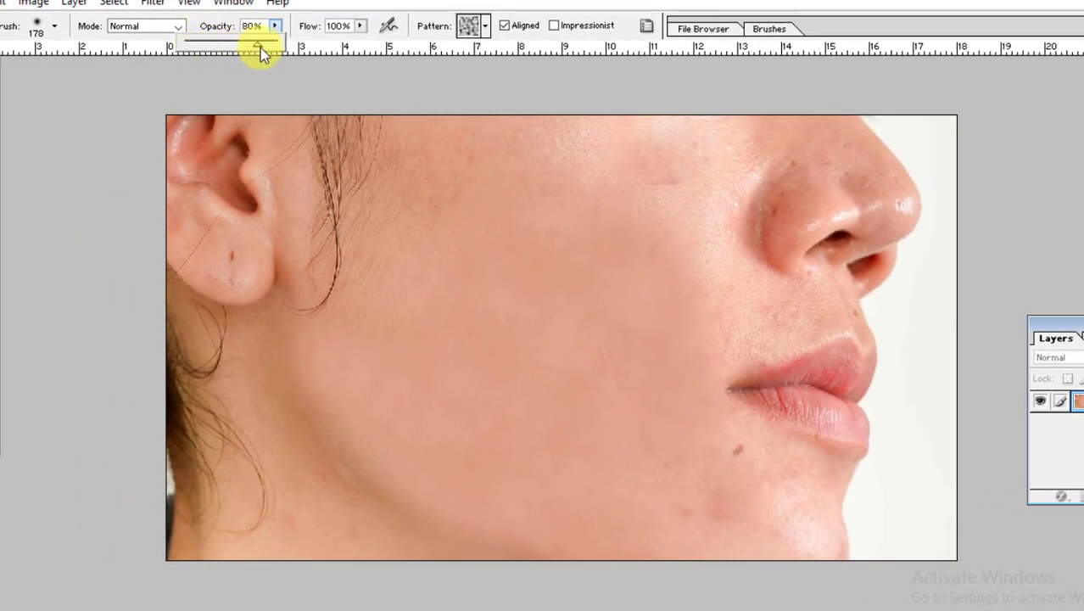
mouse_move(509, 212)
mouse_down()
mouse_move(649, 394)
mouse_move(679, 399)
mouse_up()
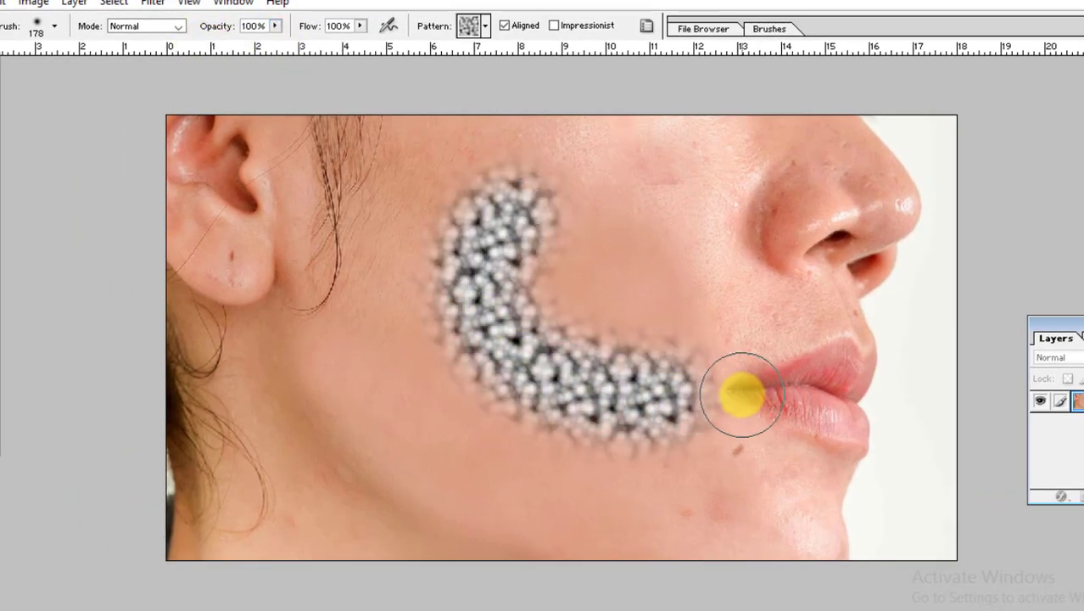
mouse_move(537, 332)
mouse_down()
mouse_move(564, 222)
mouse_move(646, 332)
mouse_move(584, 307)
mouse_move(624, 318)
mouse_up()
key(ctrl+z)
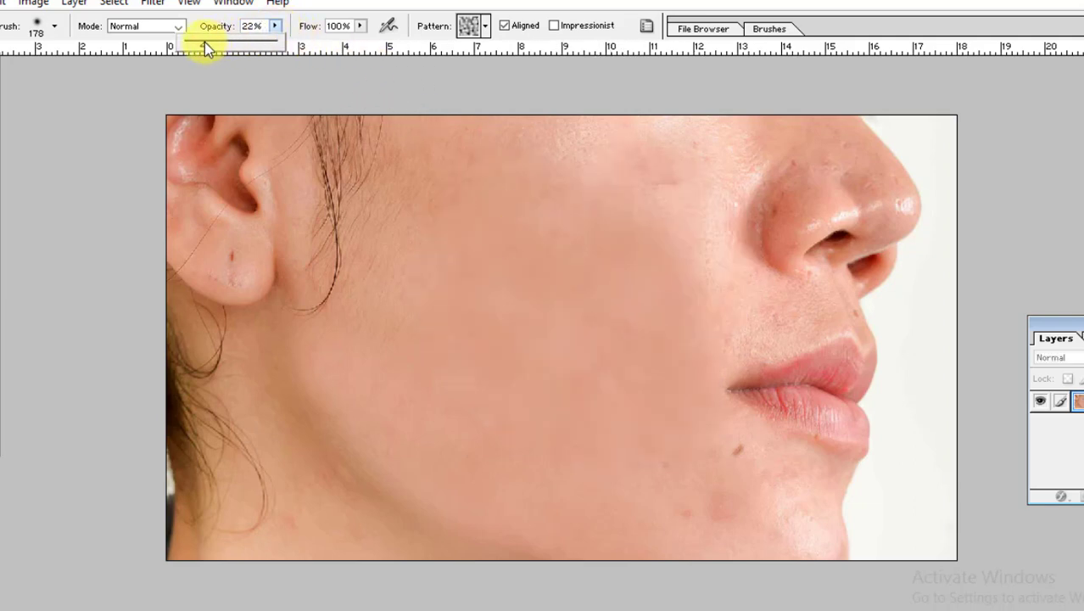
drag(207, 48, 203, 48)
mouse_move(496, 206)
mouse_down()
mouse_move(484, 322)
mouse_move(569, 216)
mouse_move(624, 297)
mouse_move(426, 244)
mouse_move(665, 394)
mouse_move(564, 191)
mouse_up()
key(ctrl+z)
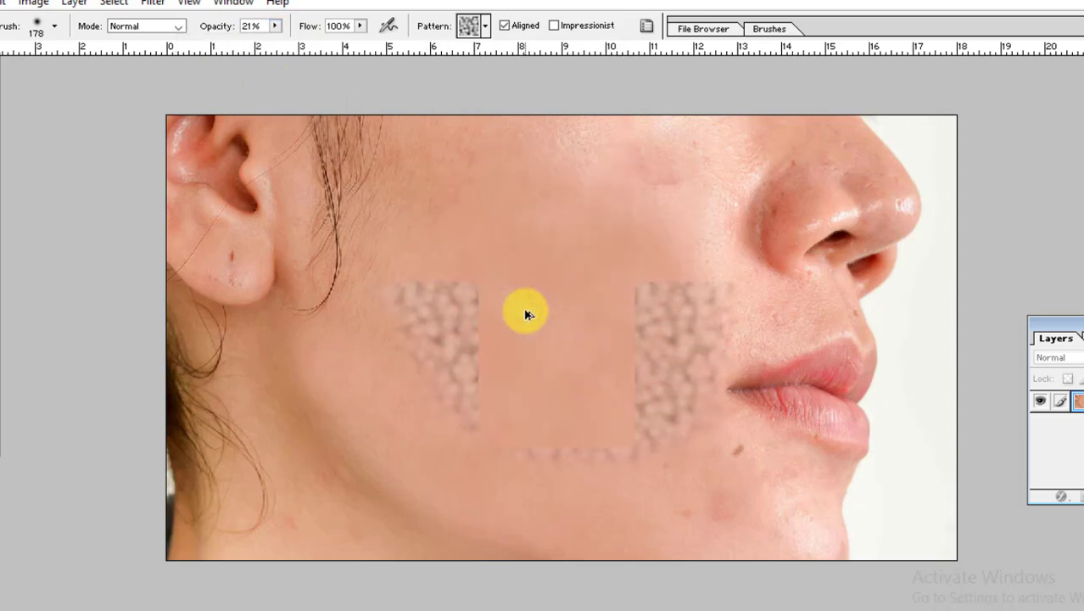
- Set the pattern stamp to Overlay with a 282 px brush, undoing a test pore texture
click(181, 29)
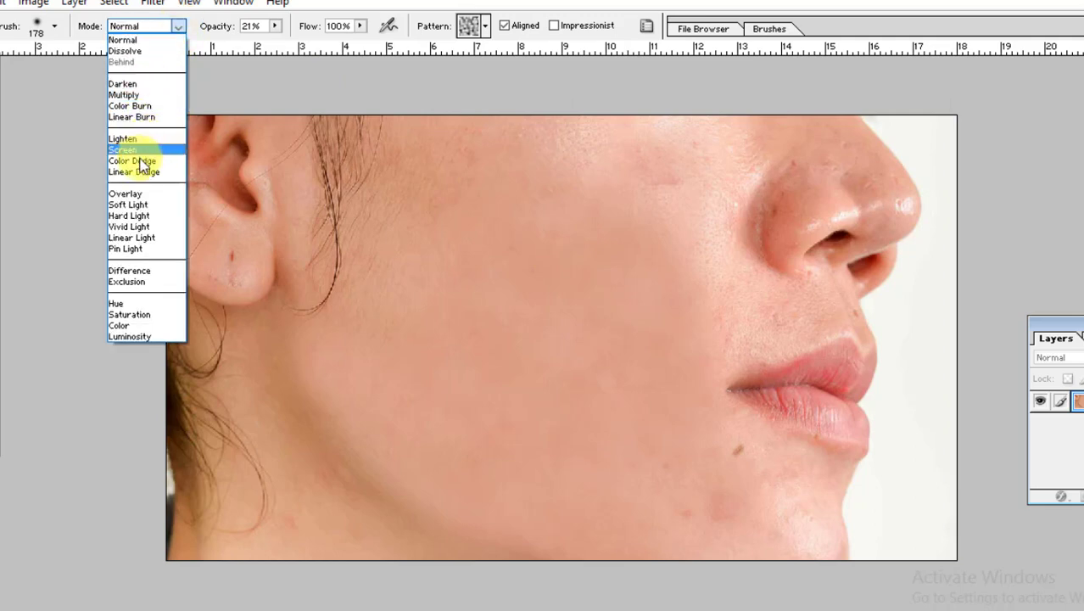
click(143, 197)
right_click(496, 189)
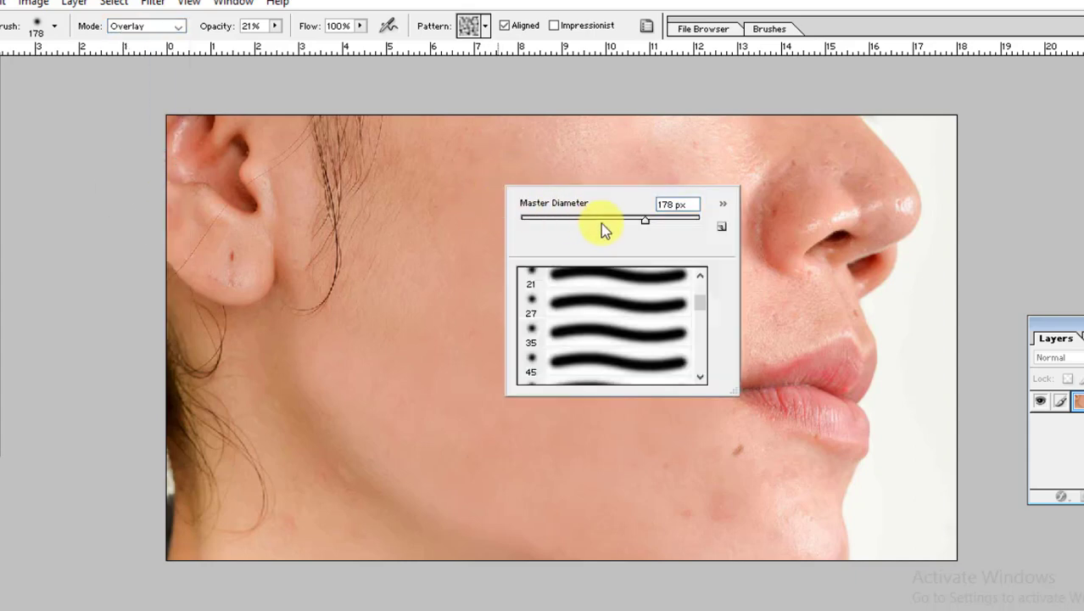
mouse_move(519, 176)
mouse_down()
mouse_move(459, 280)
mouse_move(612, 382)
mouse_move(573, 239)
mouse_move(478, 306)
mouse_move(476, 440)
mouse_move(636, 448)
mouse_move(650, 269)
mouse_move(392, 200)
mouse_move(445, 341)
mouse_move(480, 349)
mouse_up()
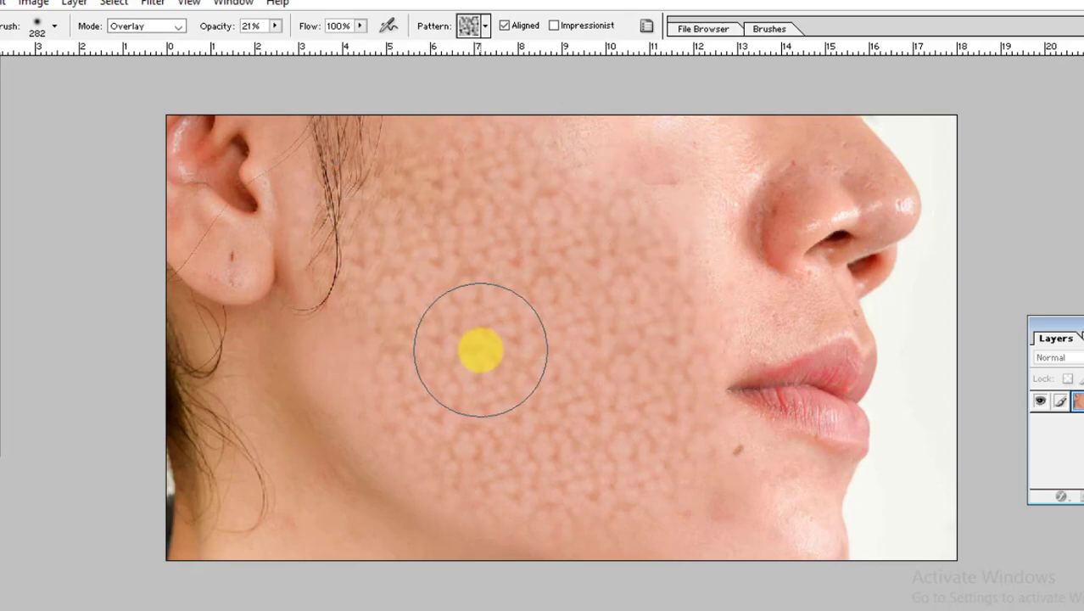
key(ctrl+z)
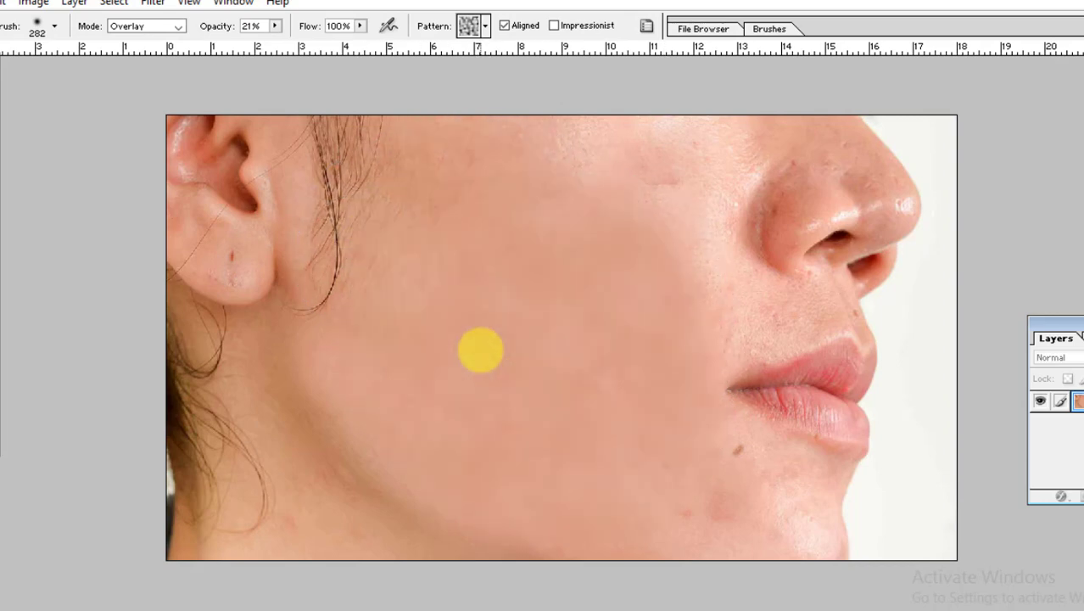
click(486, 28)
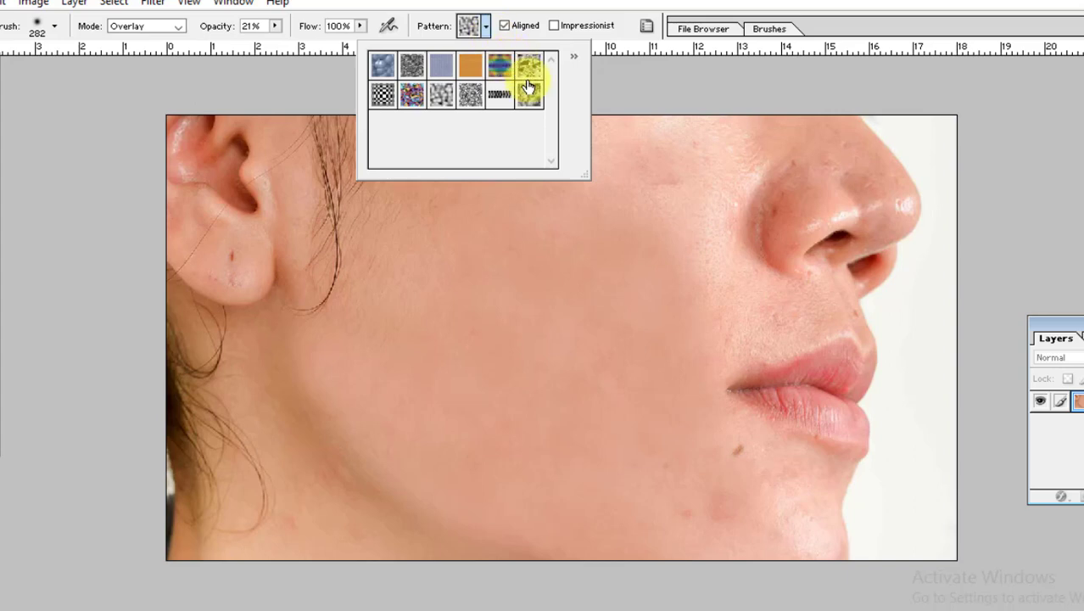
- Replace the current patterns with the Artist Surfaces set and enlarge the swatch list
click(575, 59)
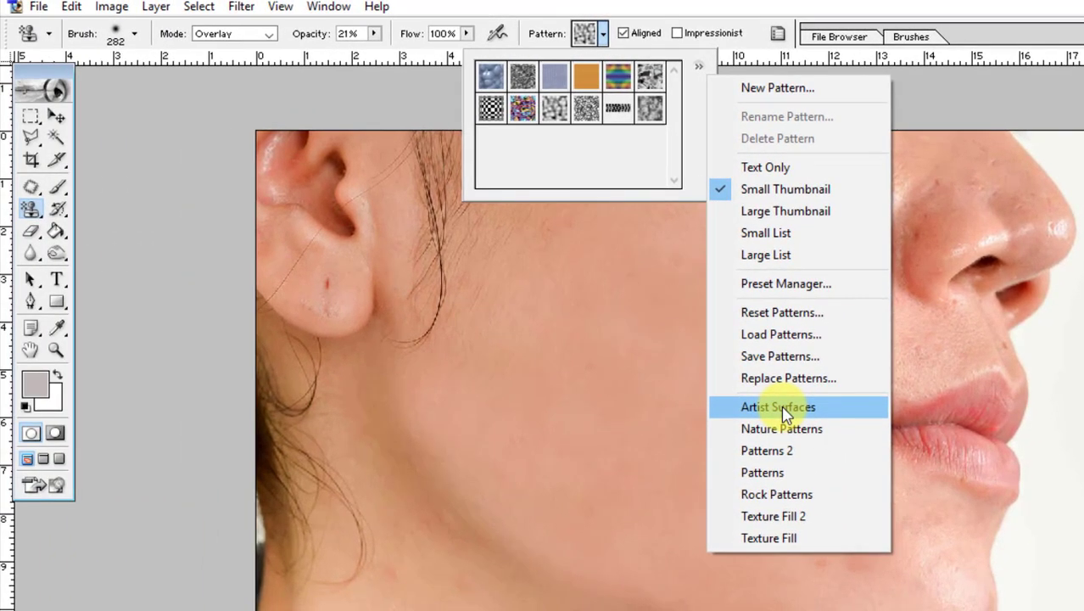
click(589, 424)
click(547, 257)
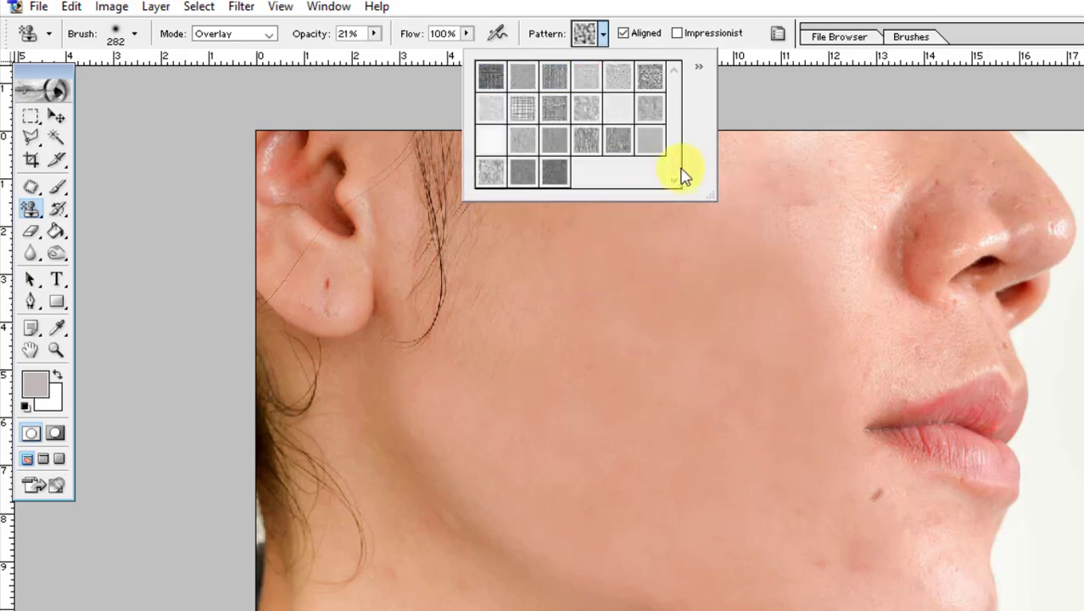
drag(708, 195, 774, 327)
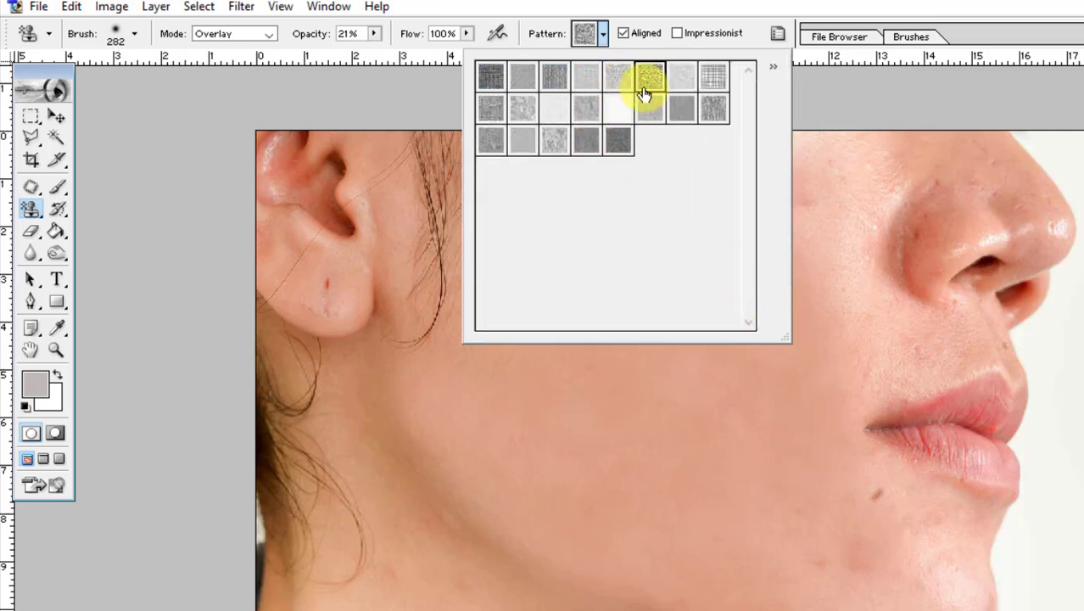
- Choose a fine Artist Surfaces texture, test-paint it on the cheek, and undo
click(520, 417)
mouse_move(665, 411)
mouse_down()
mouse_move(559, 235)
mouse_move(829, 428)
mouse_move(633, 175)
mouse_move(638, 356)
mouse_up()
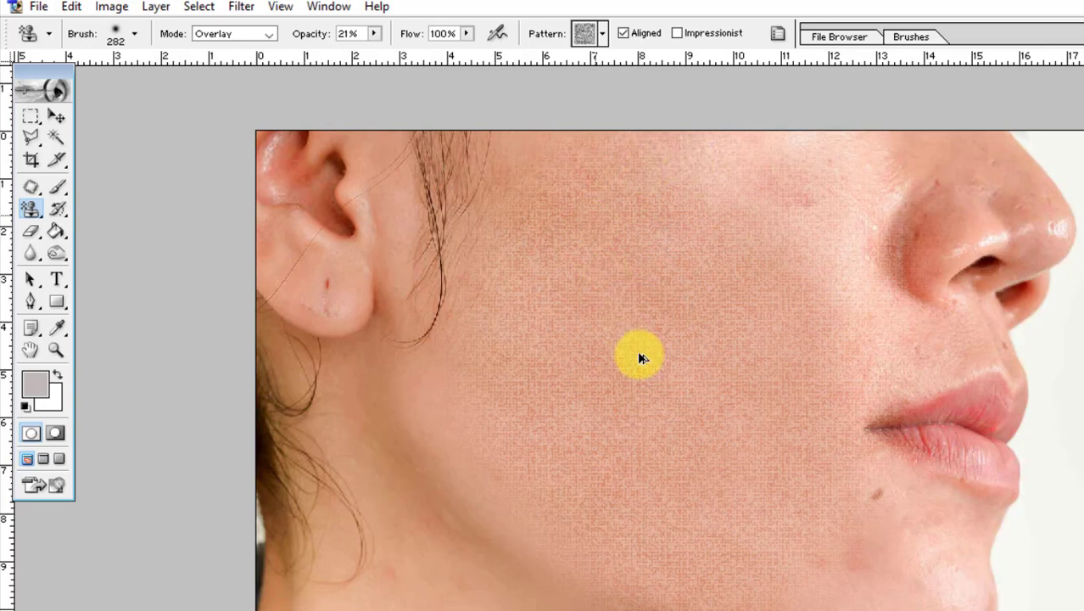
key(ctrl+z)
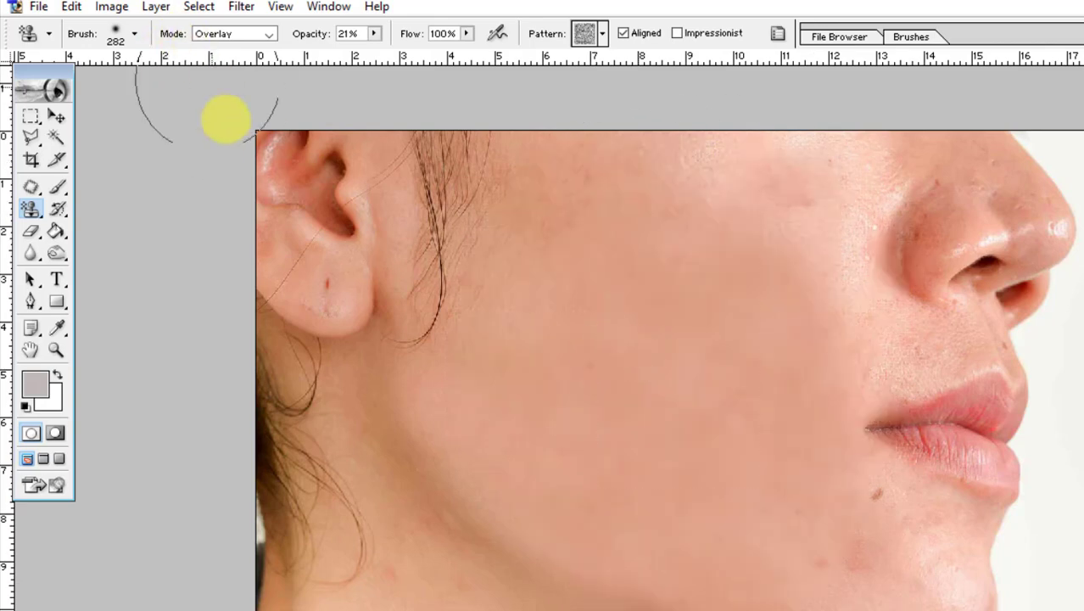
- Cycle through the stamp tools and switch to the Patch Tool
click(31, 215)
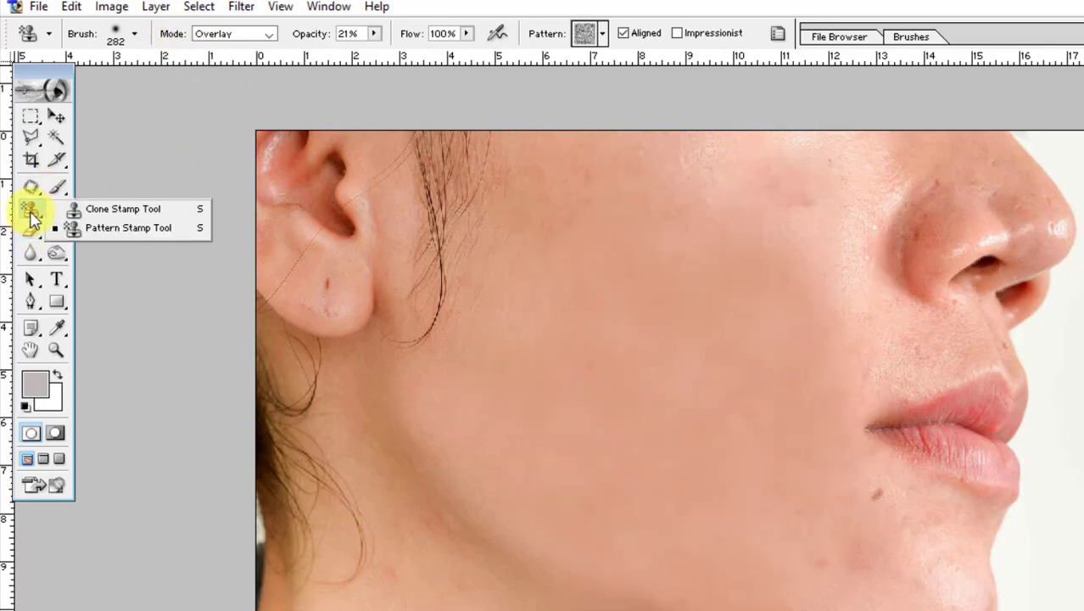
click(94, 212)
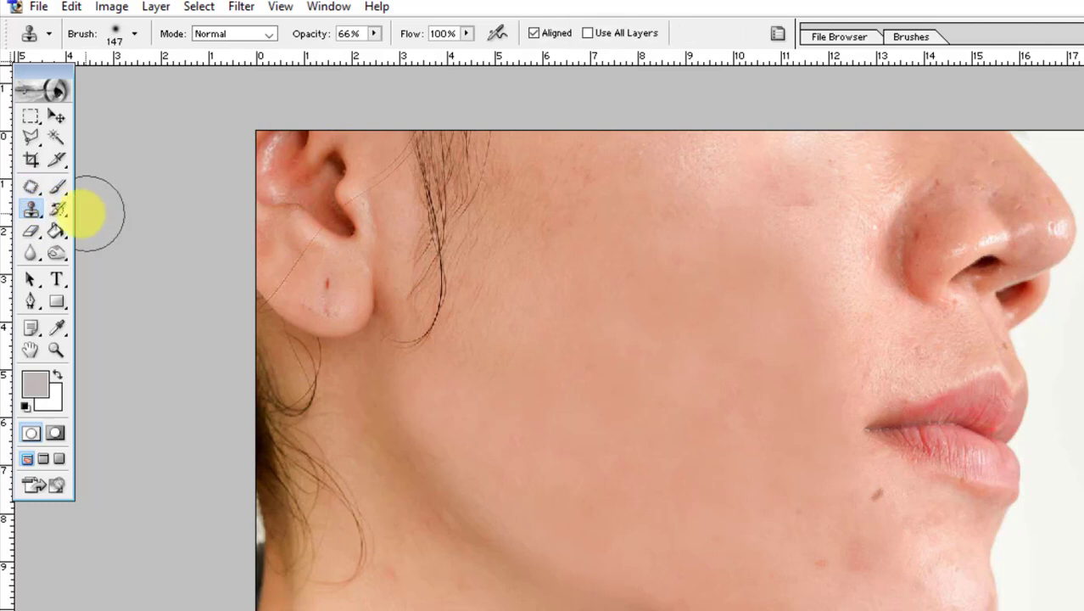
click(31, 214)
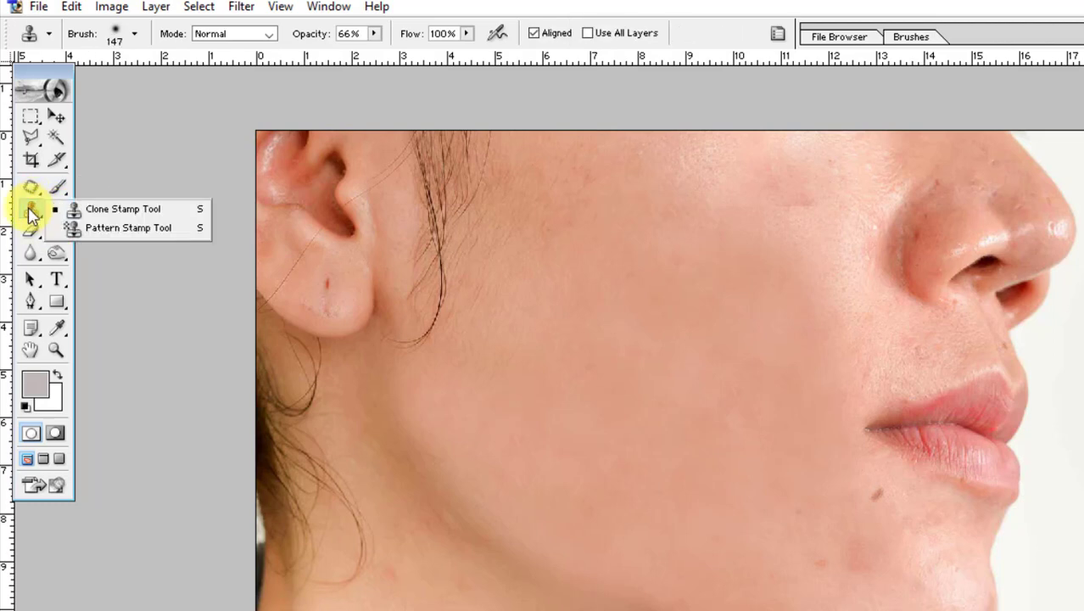
click(103, 213)
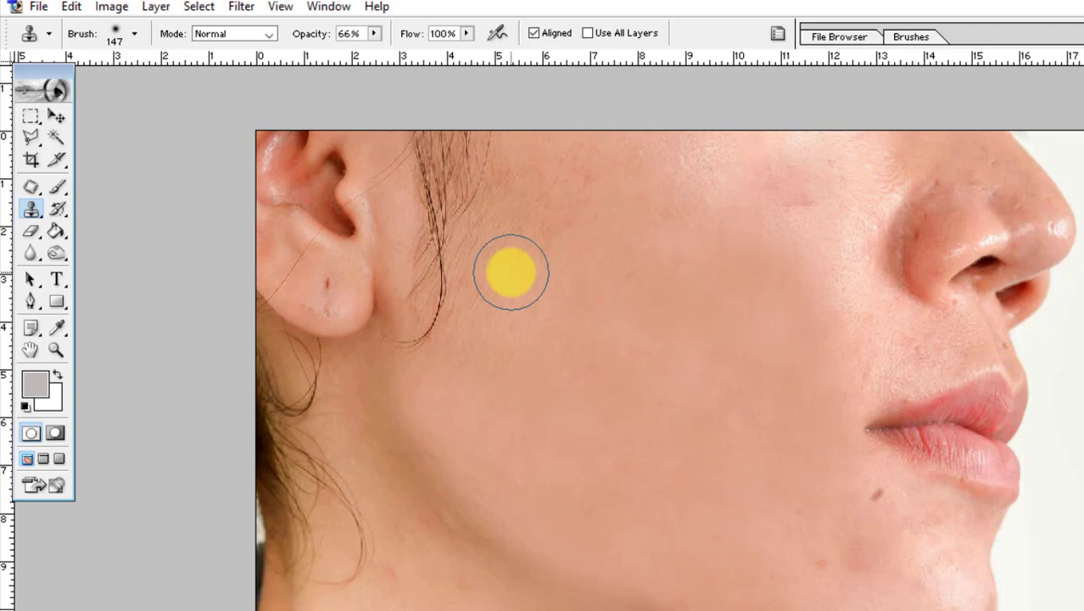
click(31, 210)
click(33, 188)
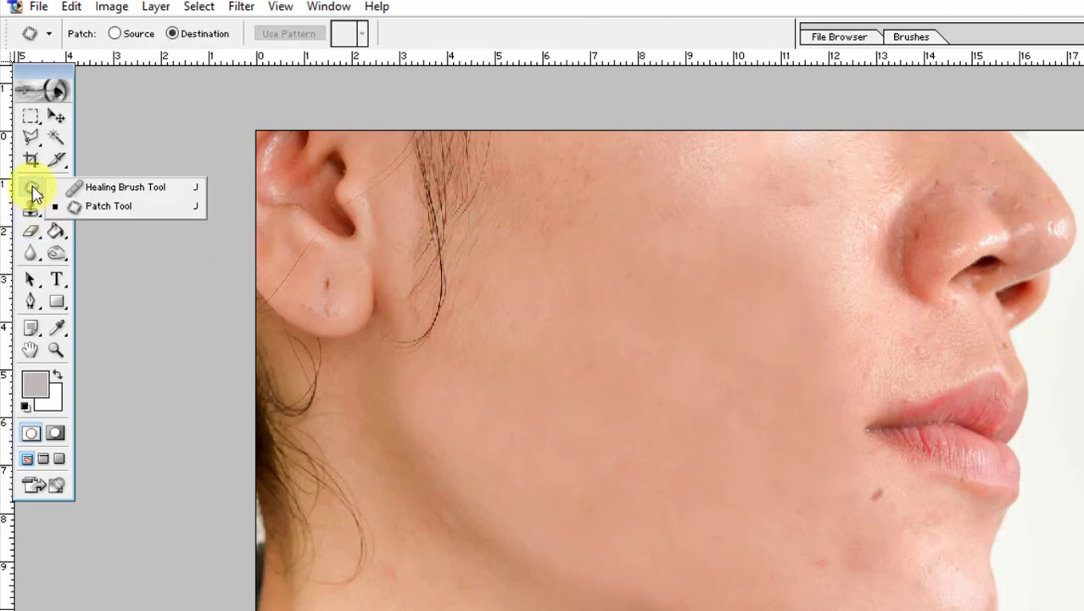
click(485, 208)
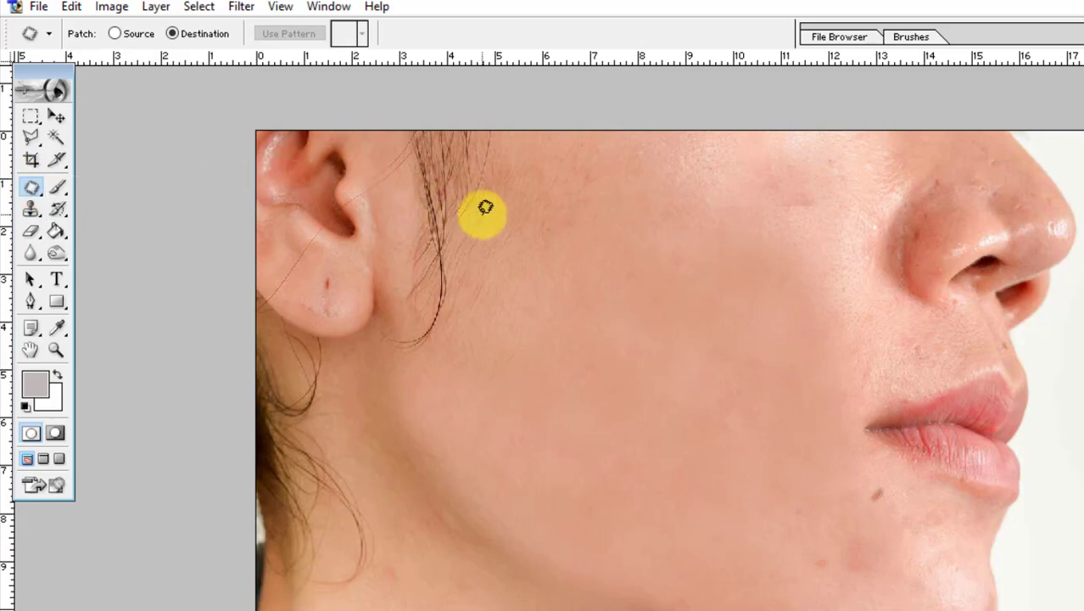
- Toggle screen mode and move the pimple face 2 window aside to reveal the grapes
key(f)
key(f)
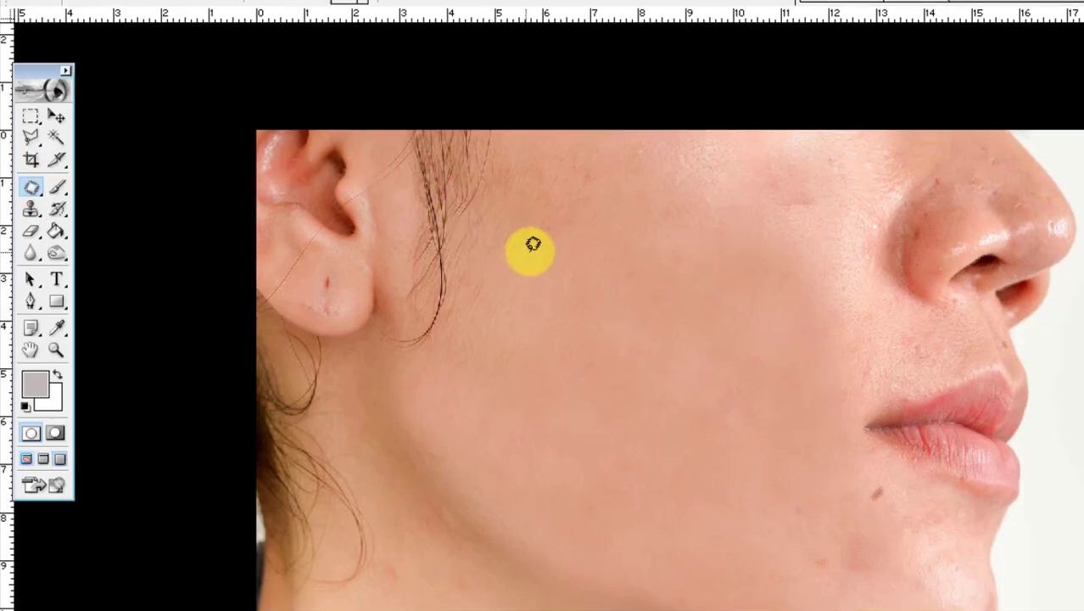
key(f)
key(v)
mouse_move(400, 85)
mouse_down()
mouse_move(894, 271)
mouse_move(1007, 274)
mouse_up()
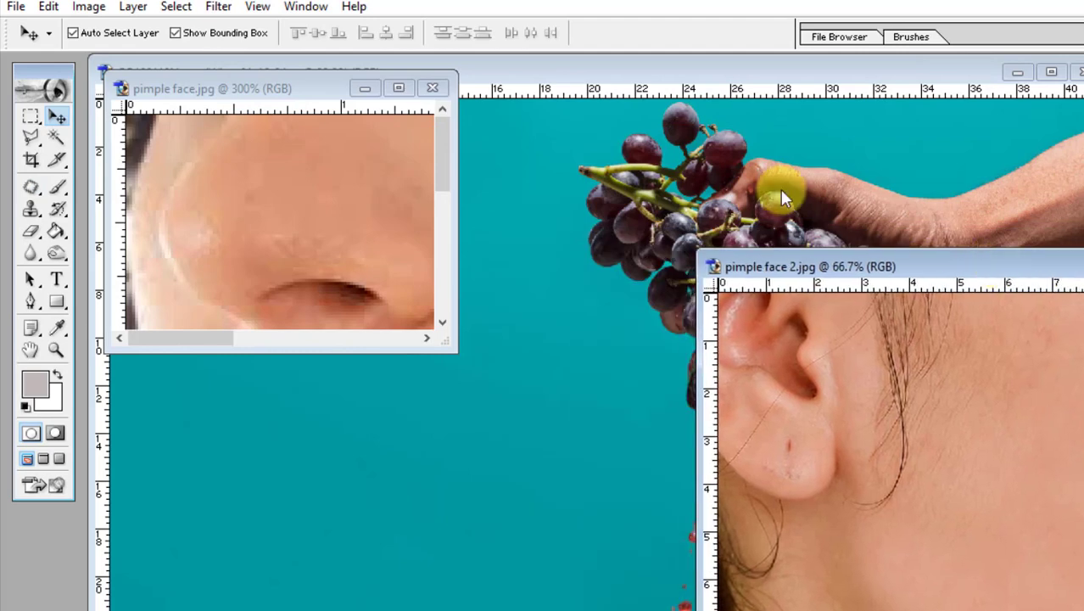
- Bring the grapes photo forward in full-screen view and select the Healing Brush Tool
click(781, 197)
key(f)
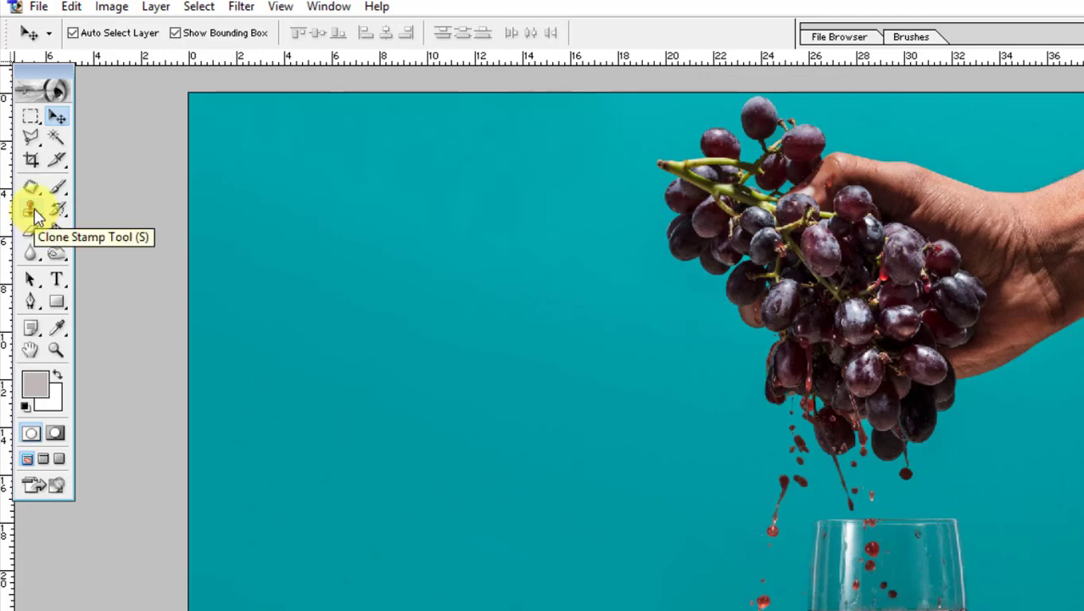
click(31, 212)
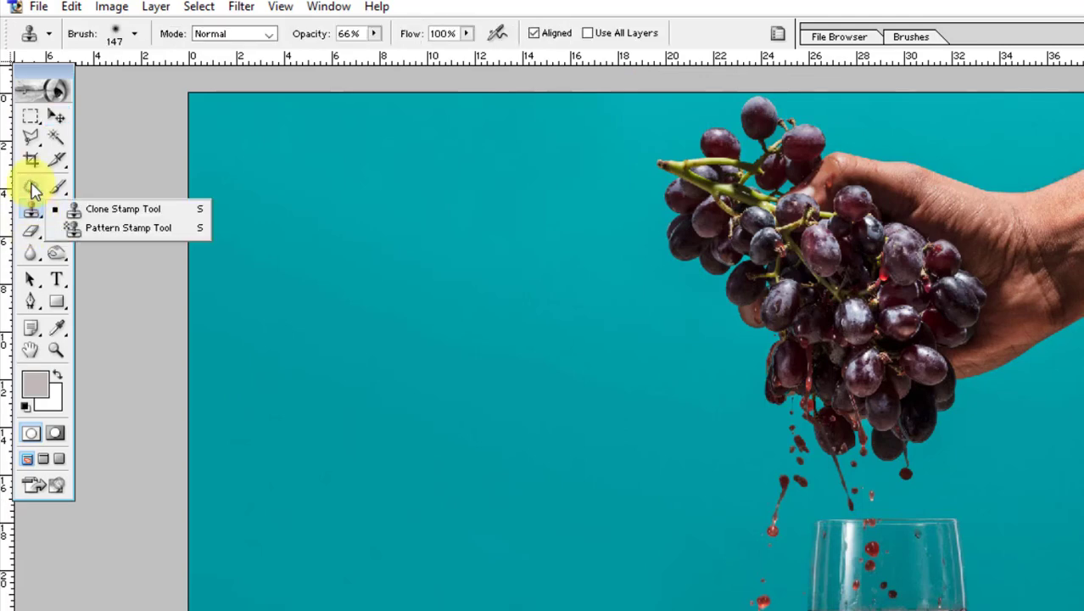
click(33, 188)
drag(32, 188, 92, 181)
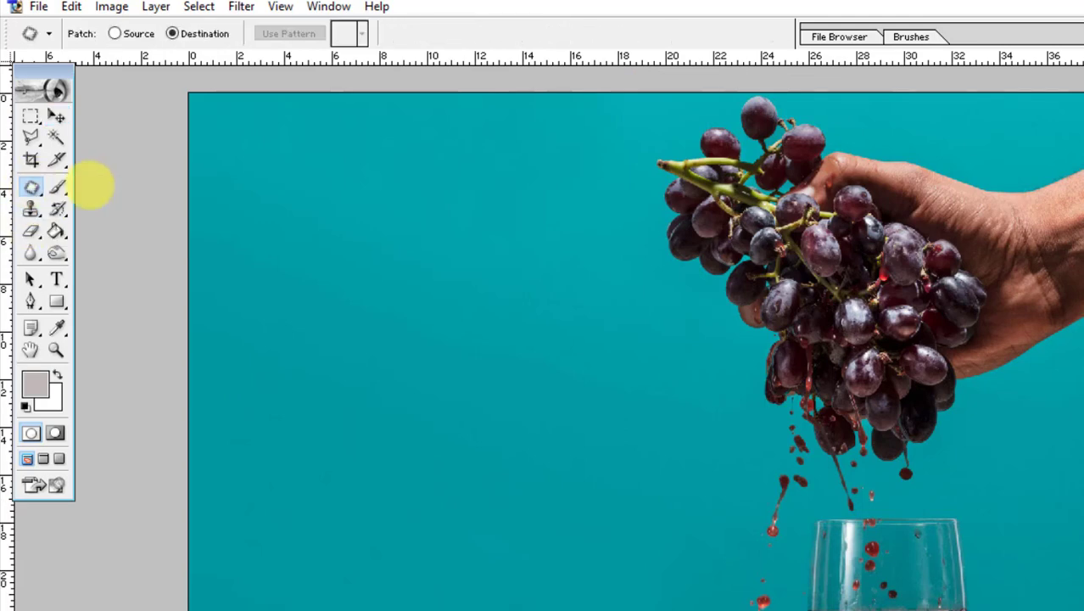
- Set the healing brush diameter to 191 px and test-heal along the grapes' left edge
right_click(420, 211)
click(536, 247)
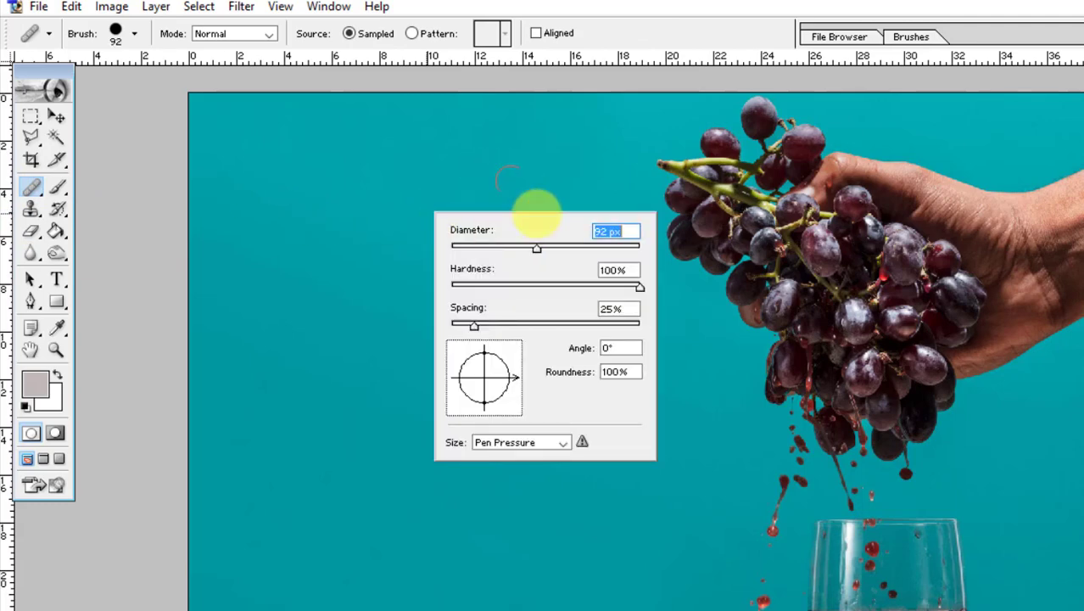
click(588, 246)
click(522, 183)
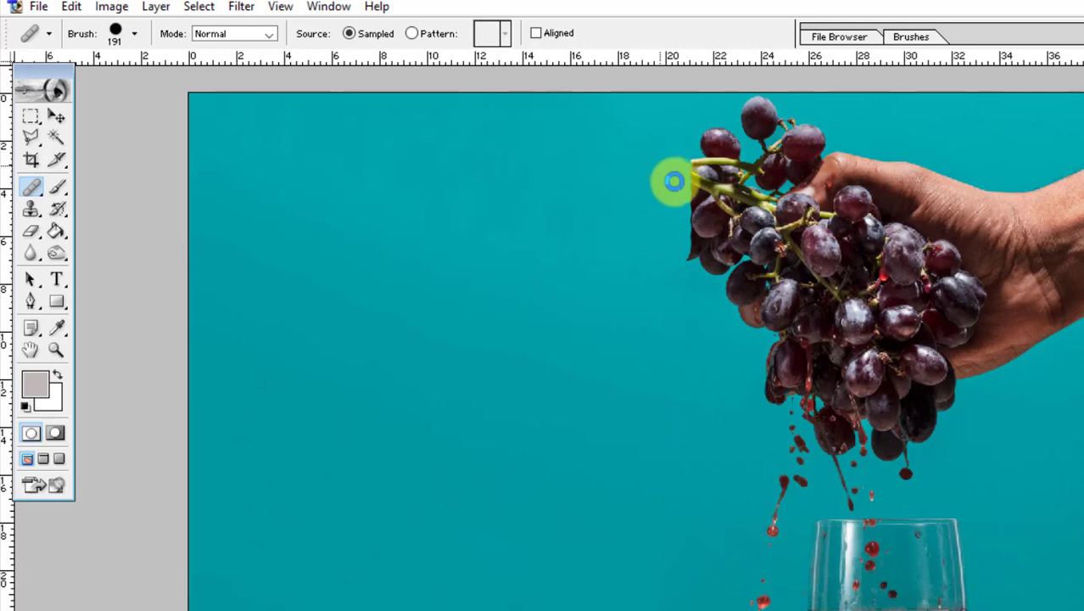
mouse_move(671, 176)
mouse_down()
mouse_move(688, 180)
mouse_move(662, 192)
mouse_up()
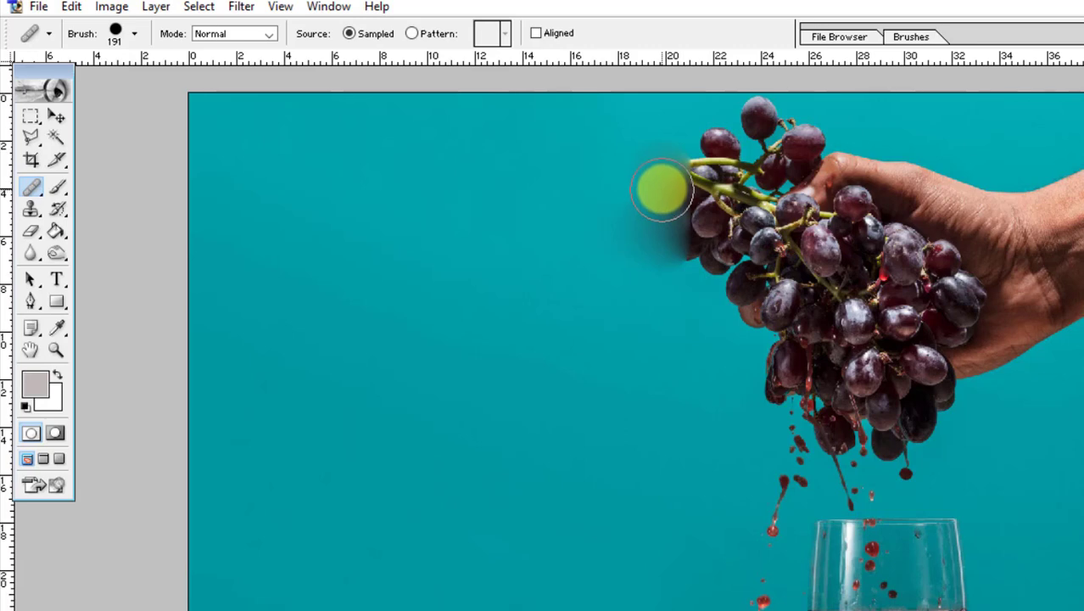
drag(662, 190, 696, 240)
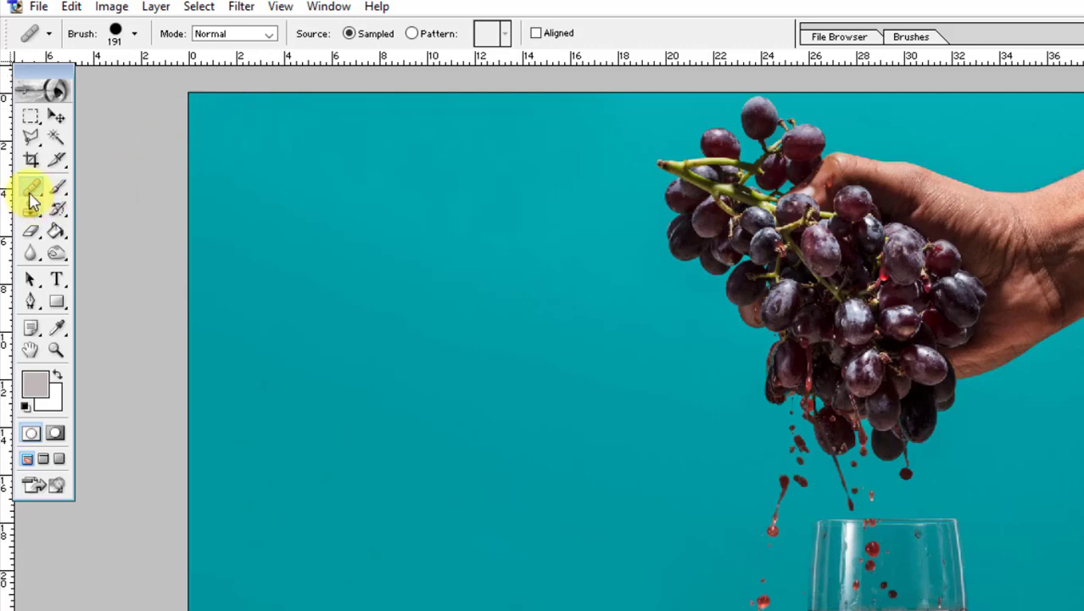
- Switch to the Clone Stamp and raise its opacity to 100%
drag(31, 219, 121, 213)
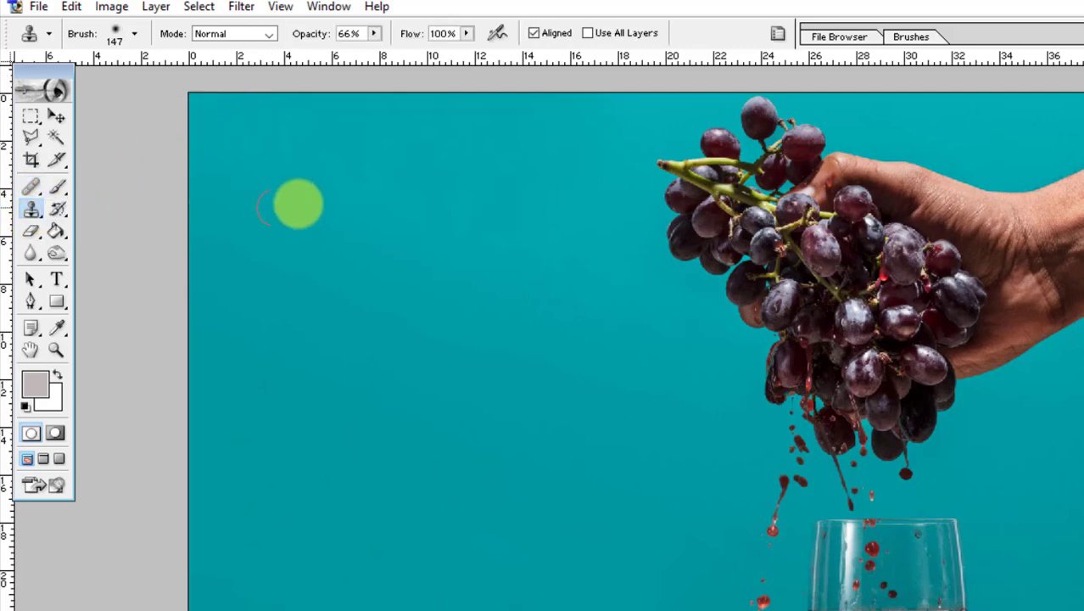
right_click(458, 204)
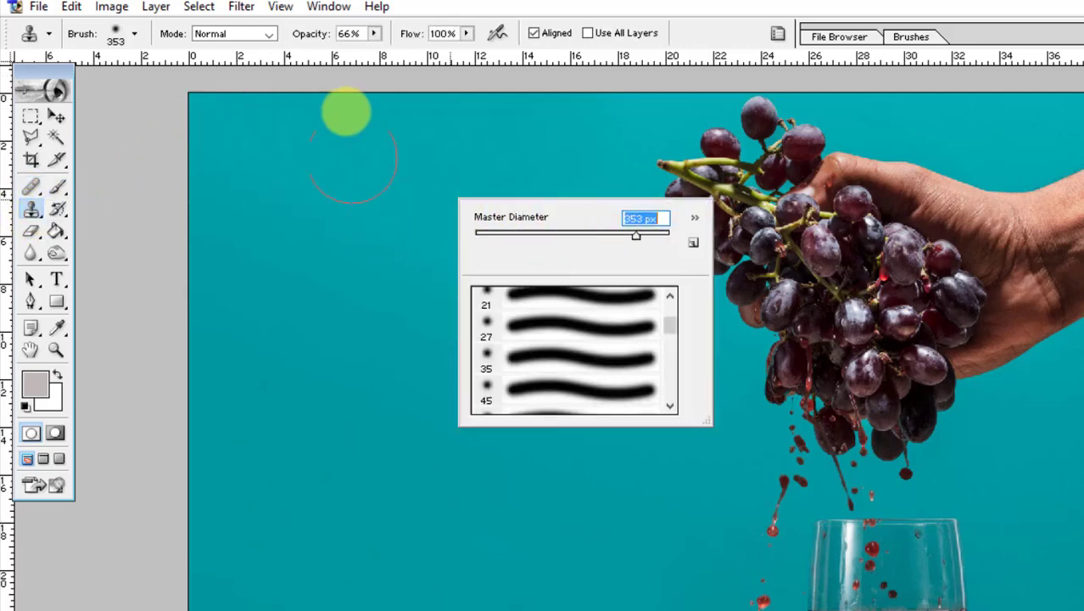
click(373, 33)
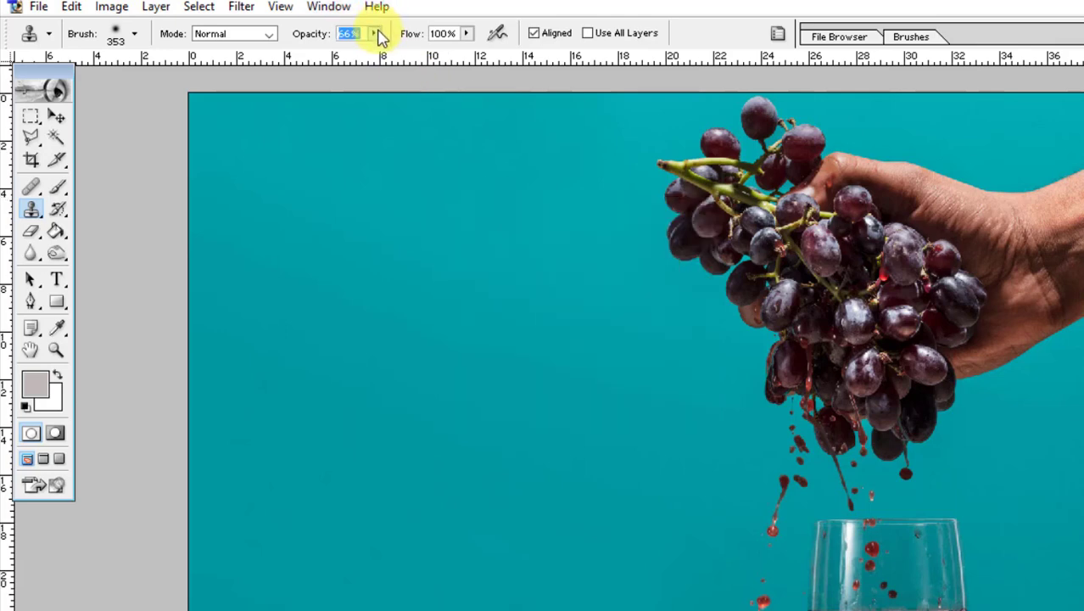
drag(387, 65, 435, 66)
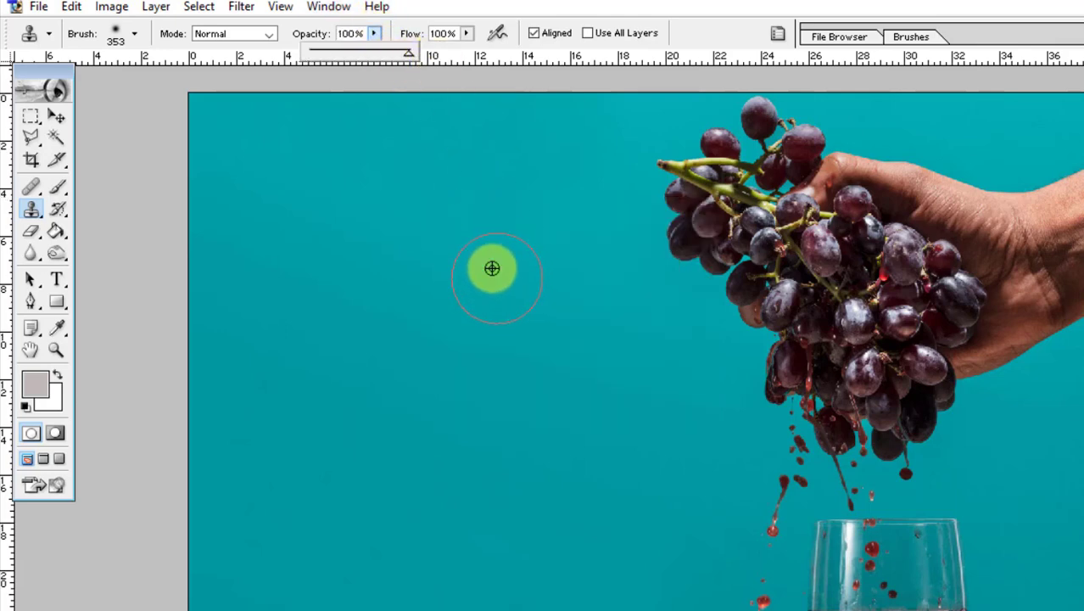
click(490, 255)
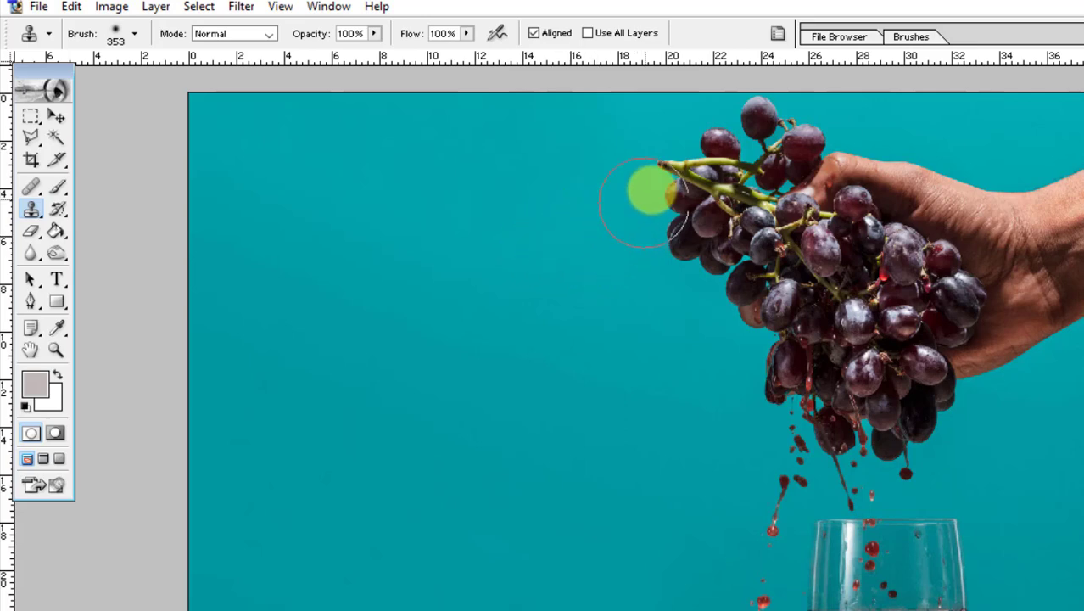
- Clone teal background over the left grapes, stem and red juice droplet
mouse_move(642, 202)
mouse_down()
mouse_move(696, 309)
mouse_move(714, 145)
mouse_move(734, 326)
mouse_move(738, 136)
mouse_move(813, 136)
mouse_move(730, 258)
mouse_move(767, 176)
mouse_move(781, 315)
mouse_move(750, 556)
mouse_move(750, 515)
mouse_up()
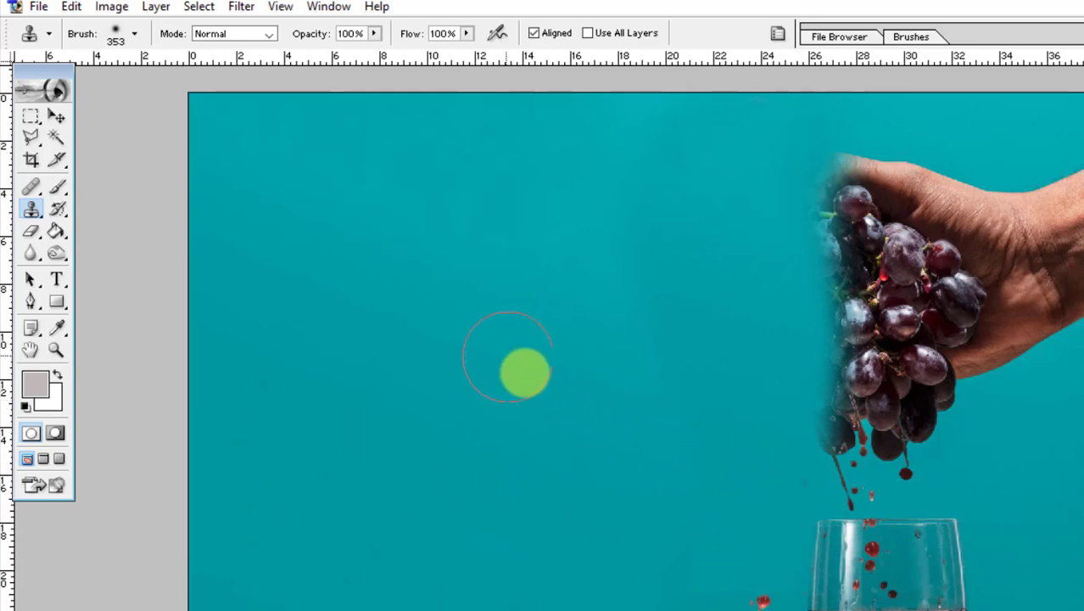
drag(696, 509, 754, 599)
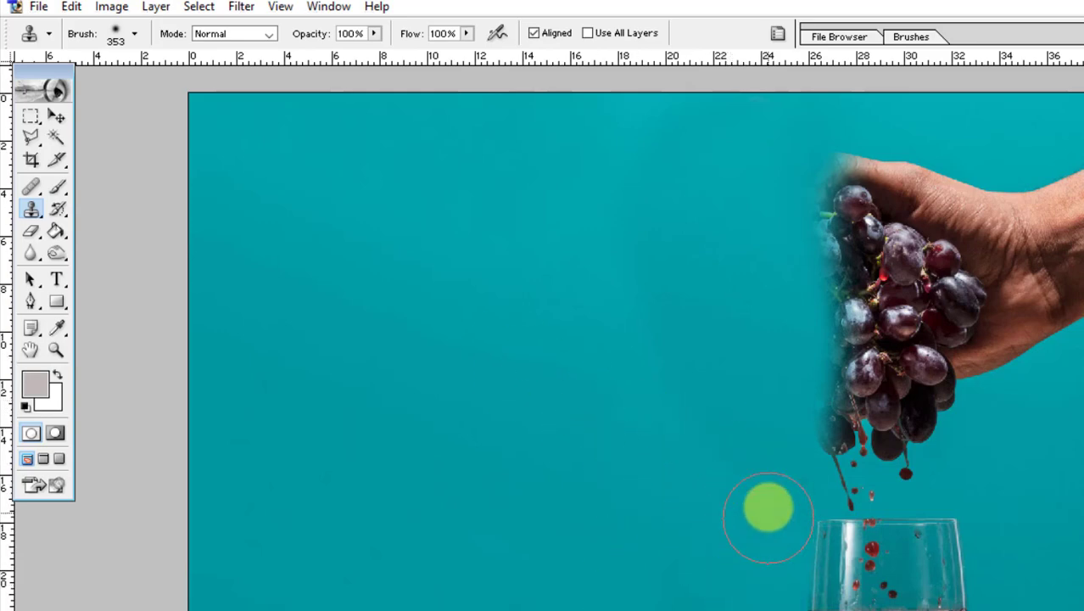
drag(798, 363, 798, 298)
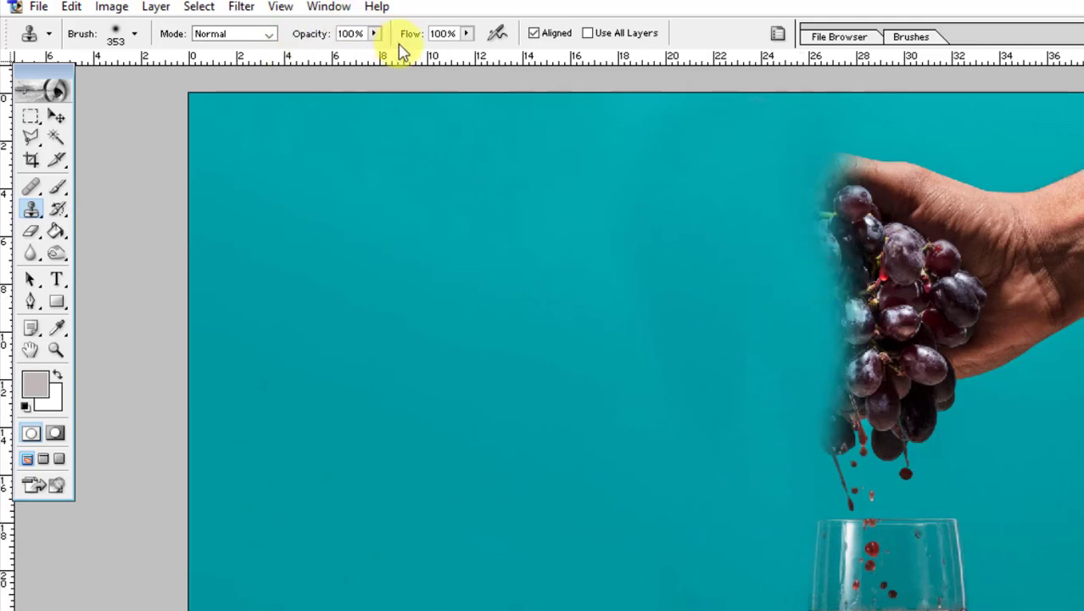
- At 45% opacity with a 394 px brush, clone teal over the remaining grapes
click(373, 34)
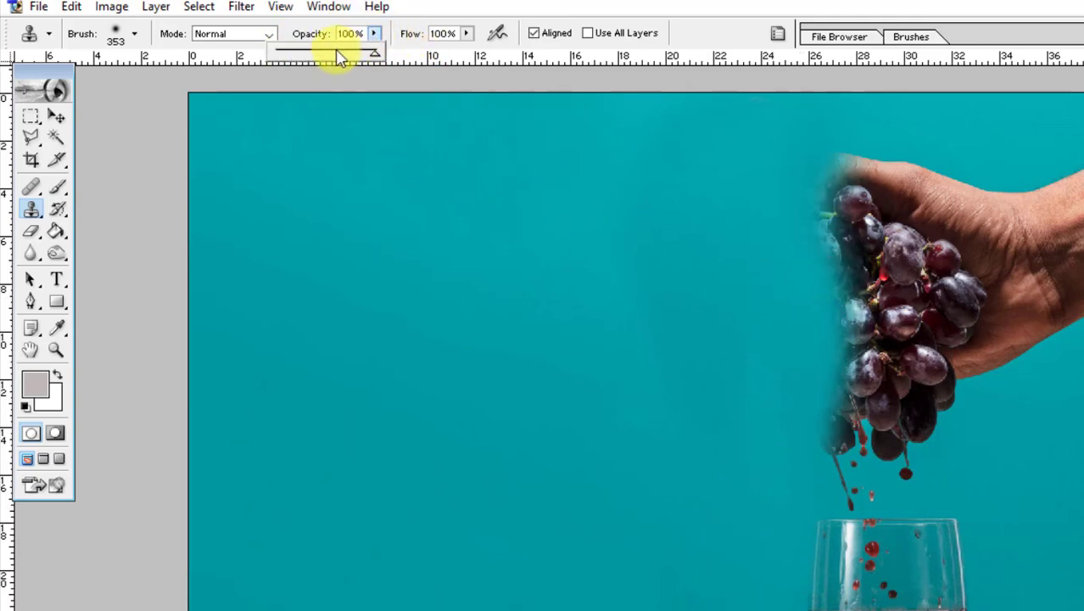
drag(325, 59, 324, 60)
right_click(480, 234)
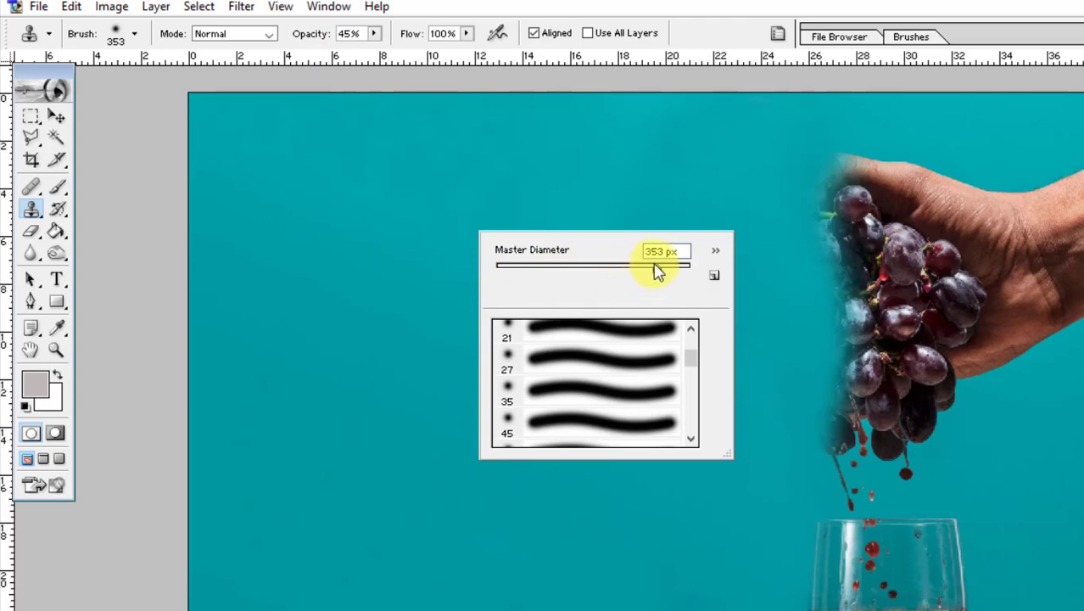
click(634, 268)
drag(634, 268, 660, 268)
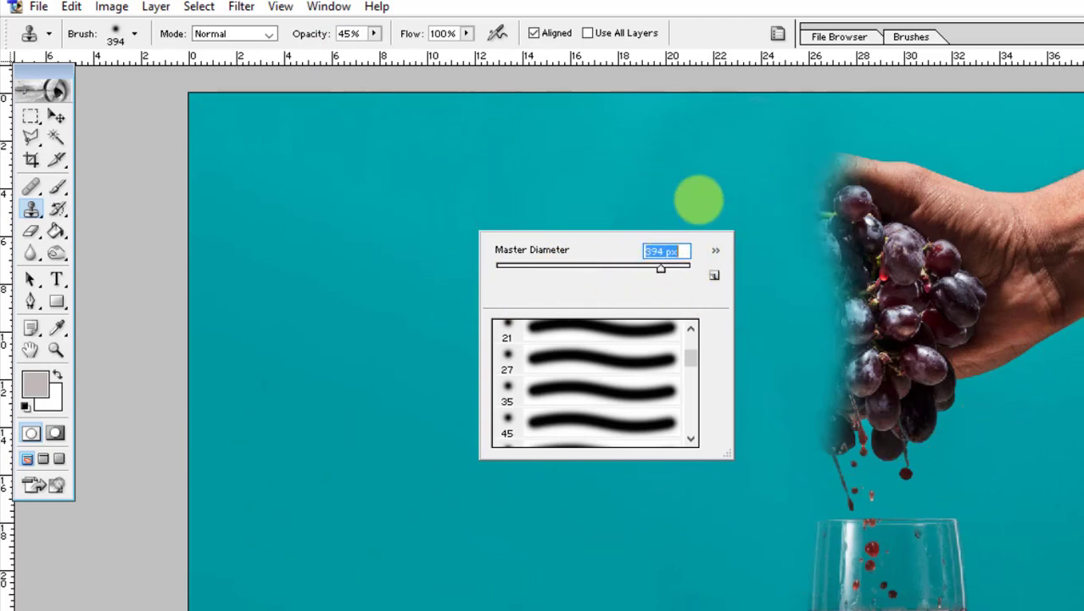
key(Return)
mouse_move(771, 185)
mouse_down()
mouse_move(864, 339)
mouse_move(834, 230)
mouse_move(833, 382)
mouse_move(817, 418)
mouse_move(798, 205)
mouse_move(811, 339)
mouse_move(831, 148)
mouse_move(876, 416)
mouse_move(876, 266)
mouse_up()
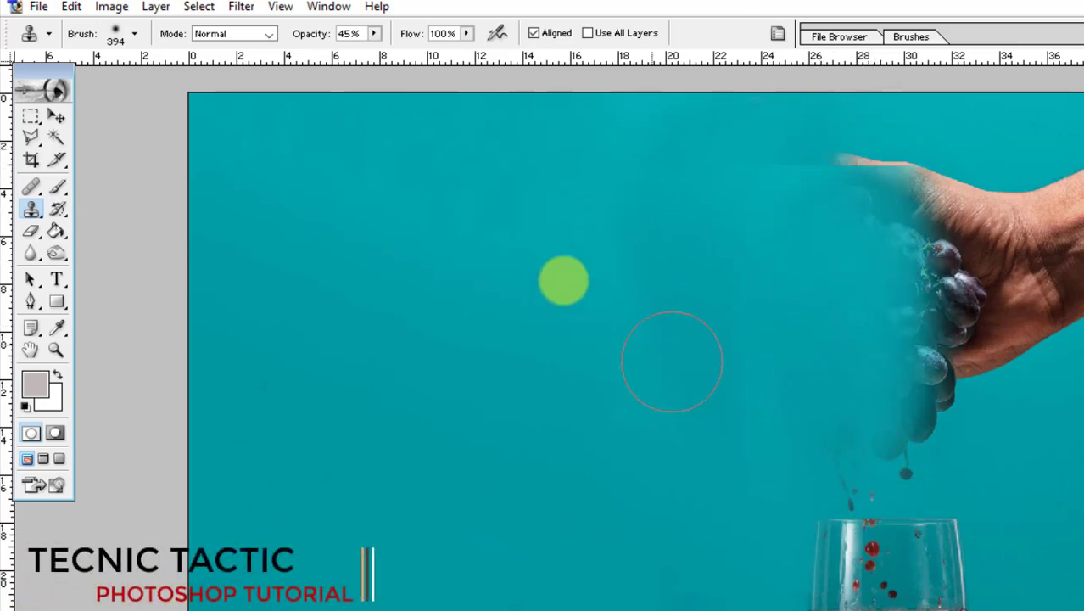
- With the Healing Brush, sample teal on the right and heal the faded edge above the hand
click(38, 212)
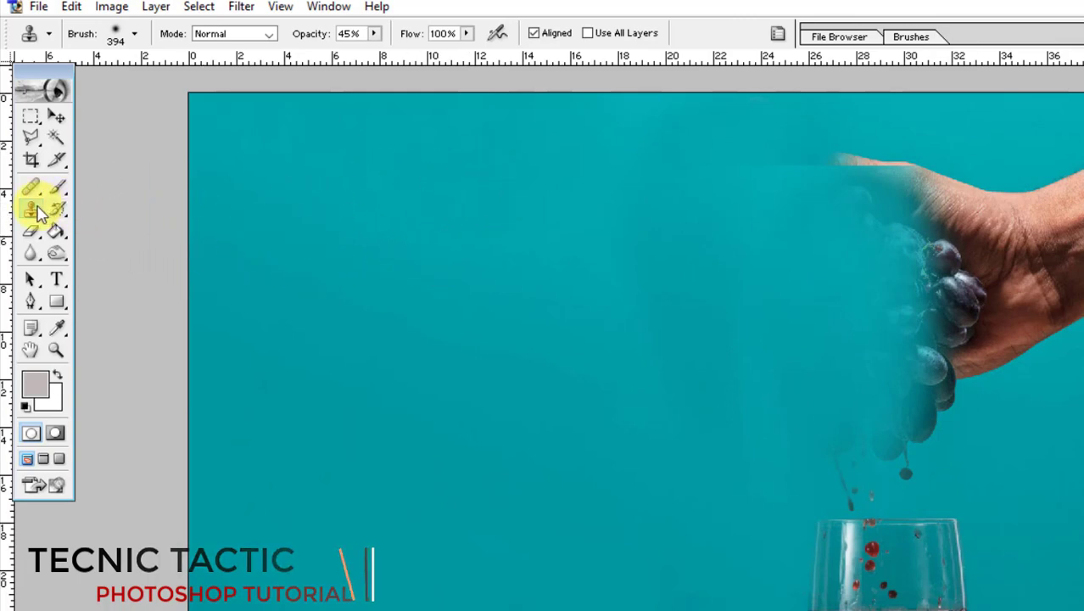
click(32, 193)
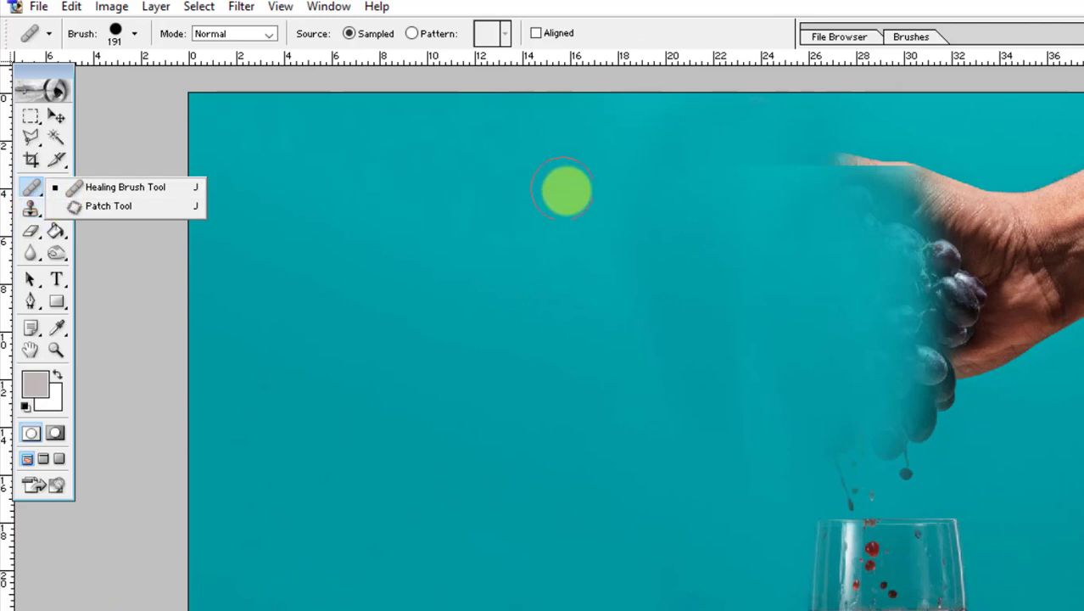
click(576, 201)
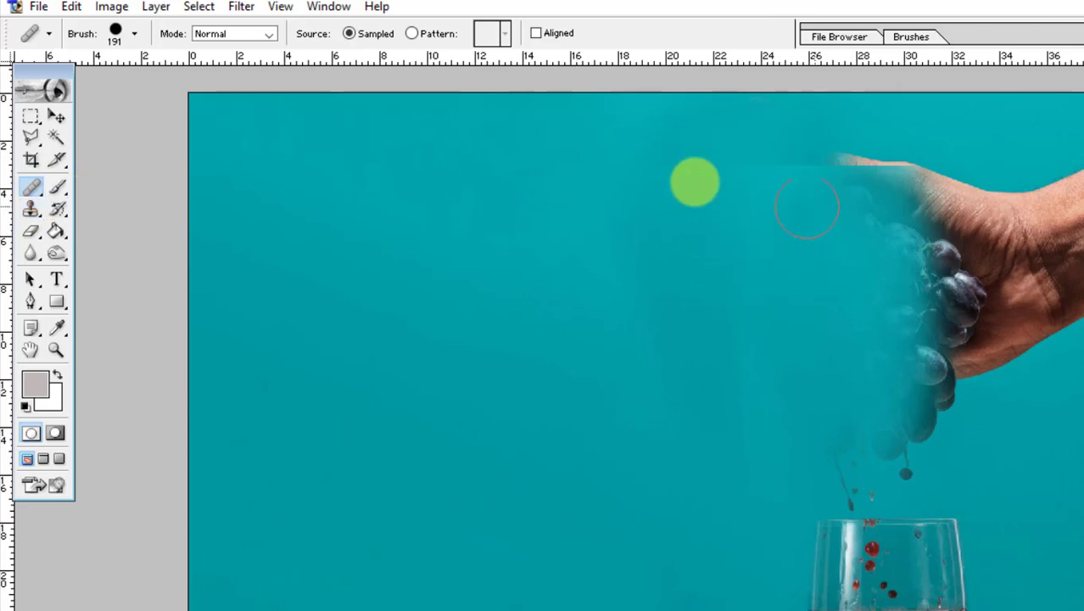
click(32, 208)
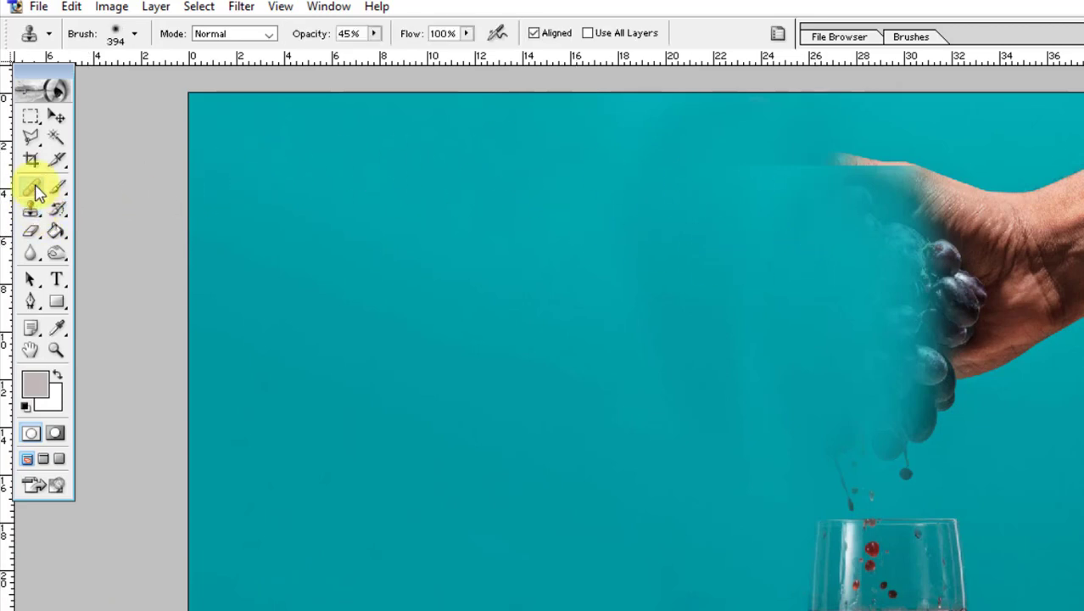
click(31, 187)
click(930, 222)
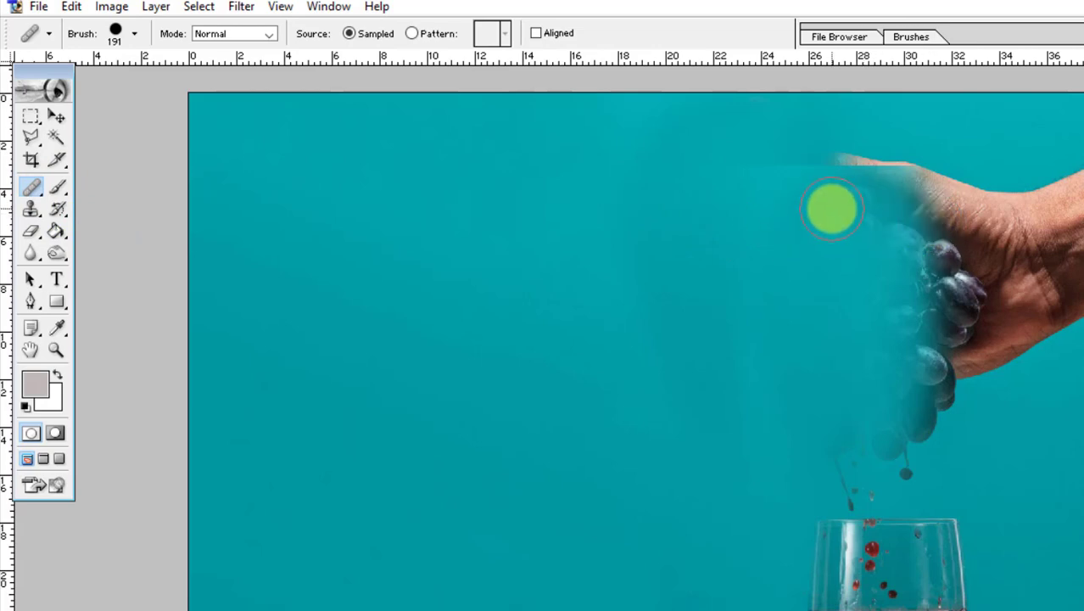
mouse_move(853, 174)
mouse_down()
mouse_move(897, 187)
mouse_move(774, 165)
mouse_move(875, 218)
mouse_move(763, 201)
mouse_up()
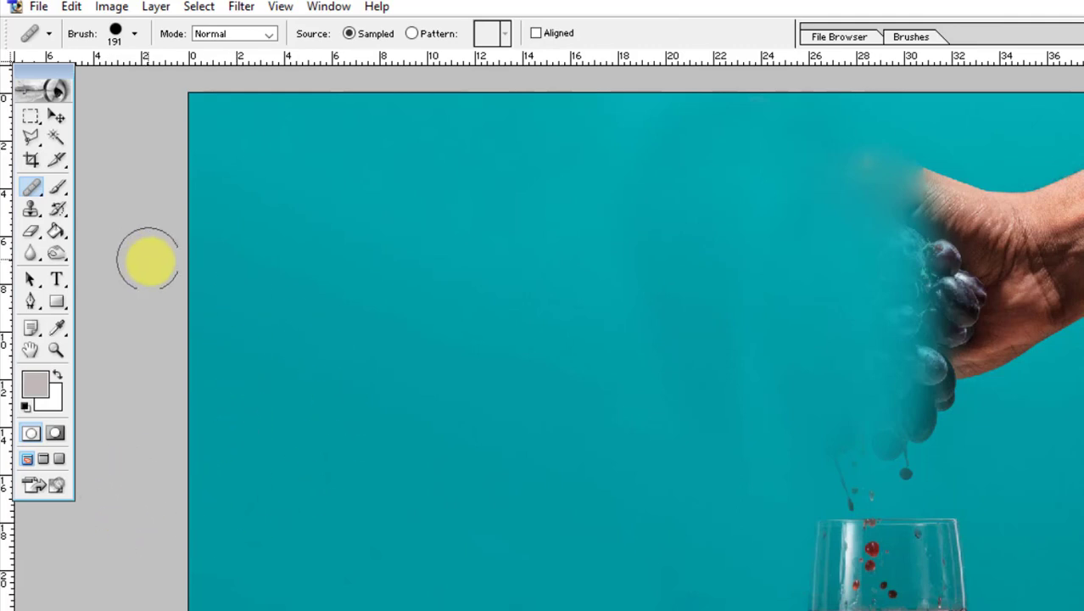
drag(146, 260, 468, 376)
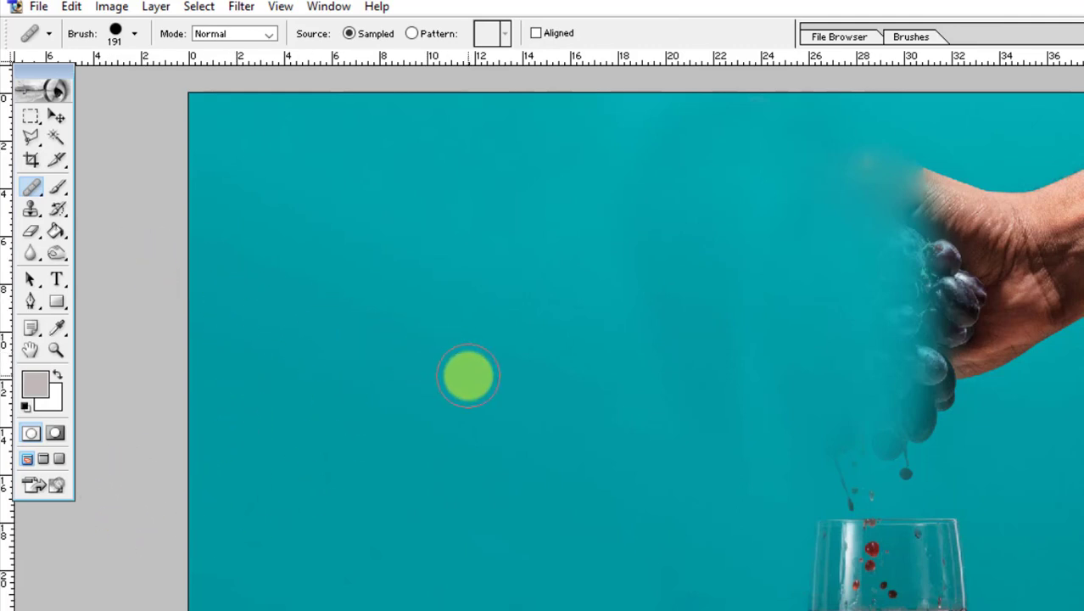